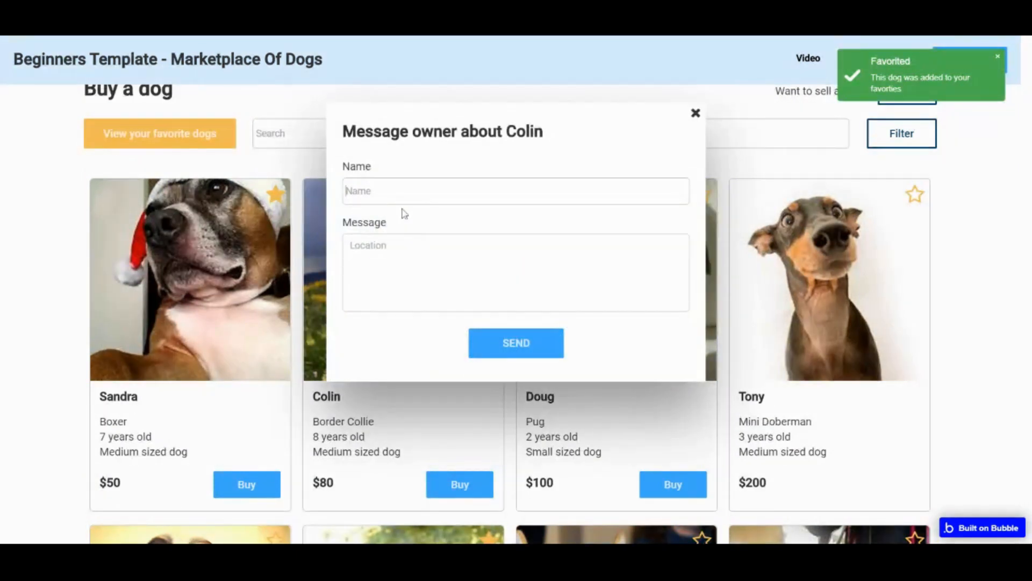
Step: Close the message popup about Colin and switch the marketplace page to the Sell your dog view
left_click(695, 113)
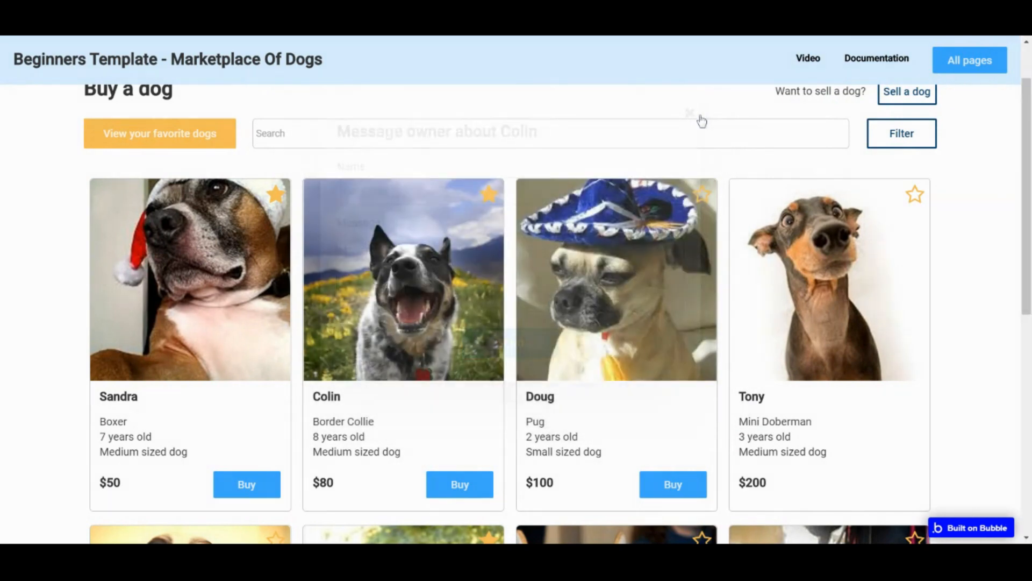
scroll(892, 140, "up", 2)
left_click(918, 164)
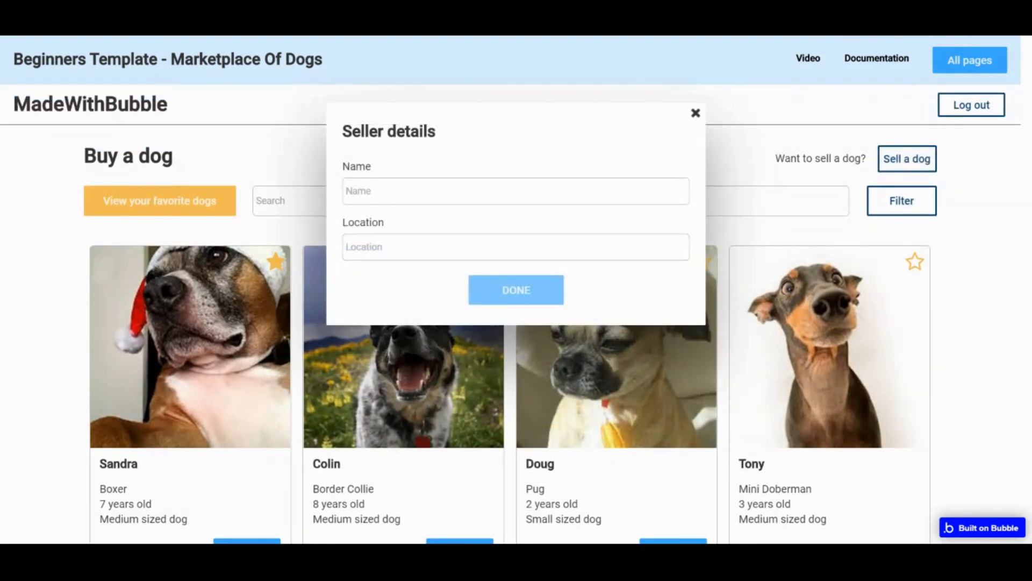
left_click(837, 302)
left_click(907, 159)
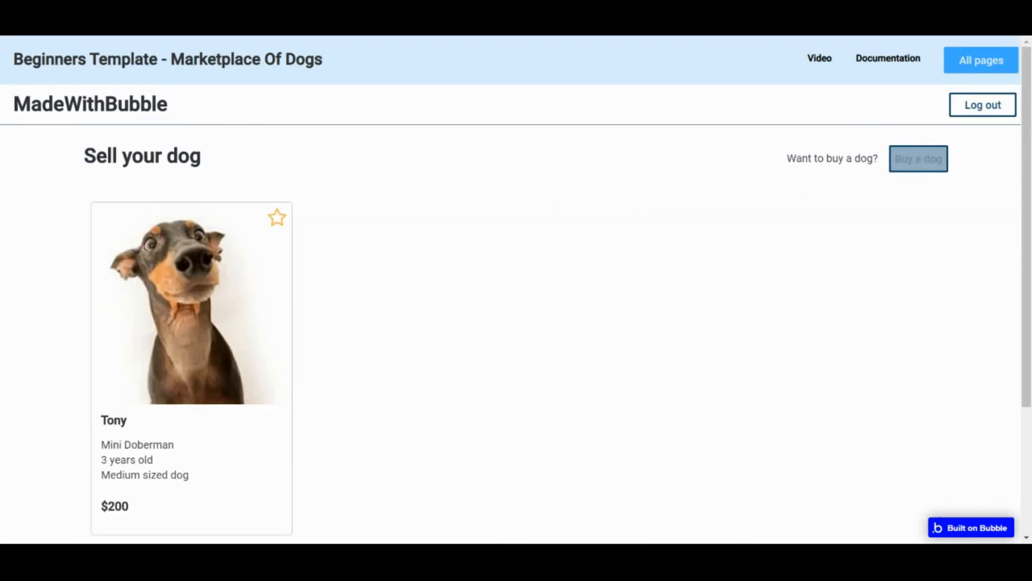
scroll(242, 287, "down", 1)
scroll(242, 287, "up", 1)
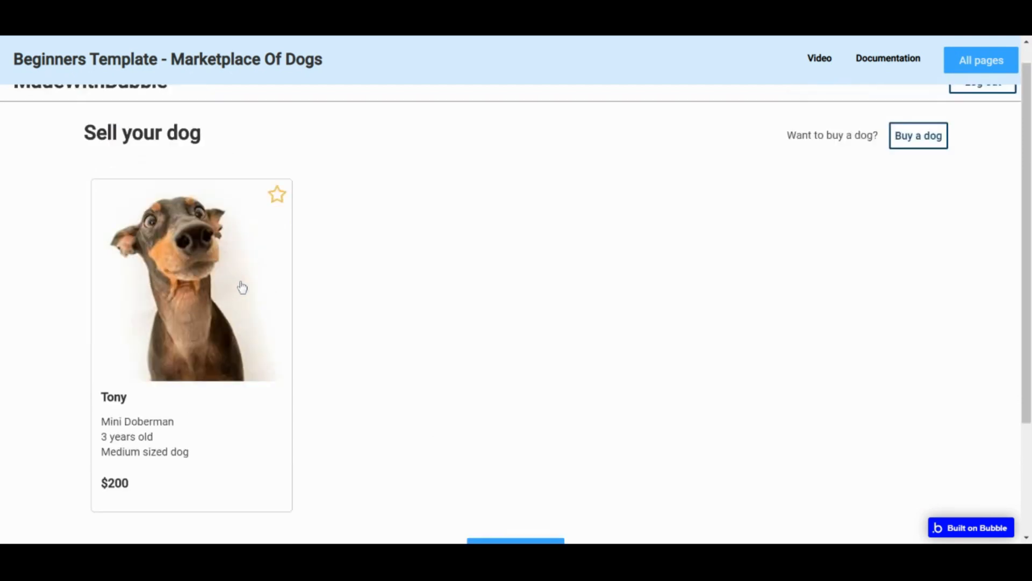
scroll(858, 237, "down", 2)
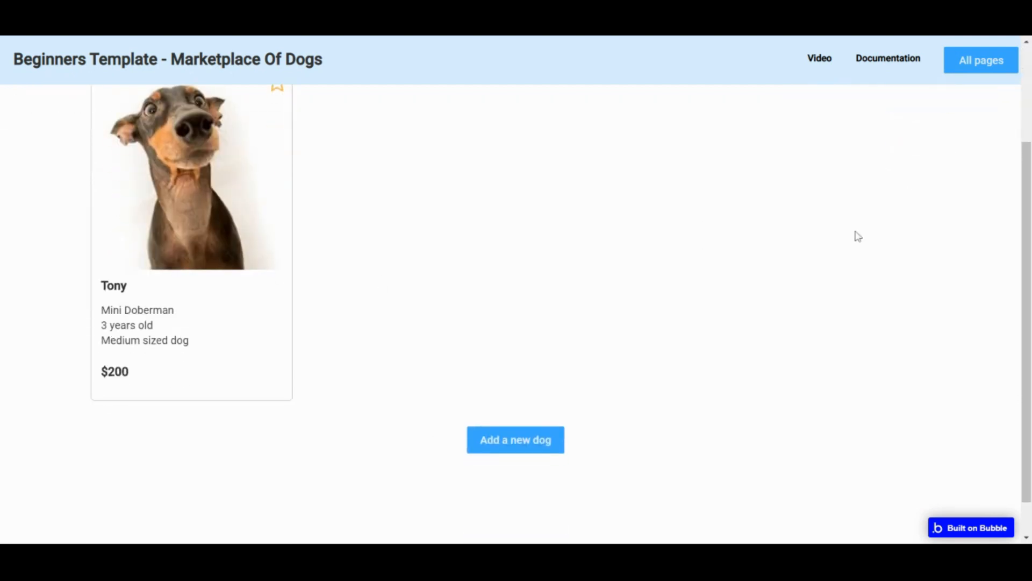
Step: Open the form for adding a new dog, review its fields, and close it without saving
left_click(530, 440)
scroll(544, 169, "down", 1)
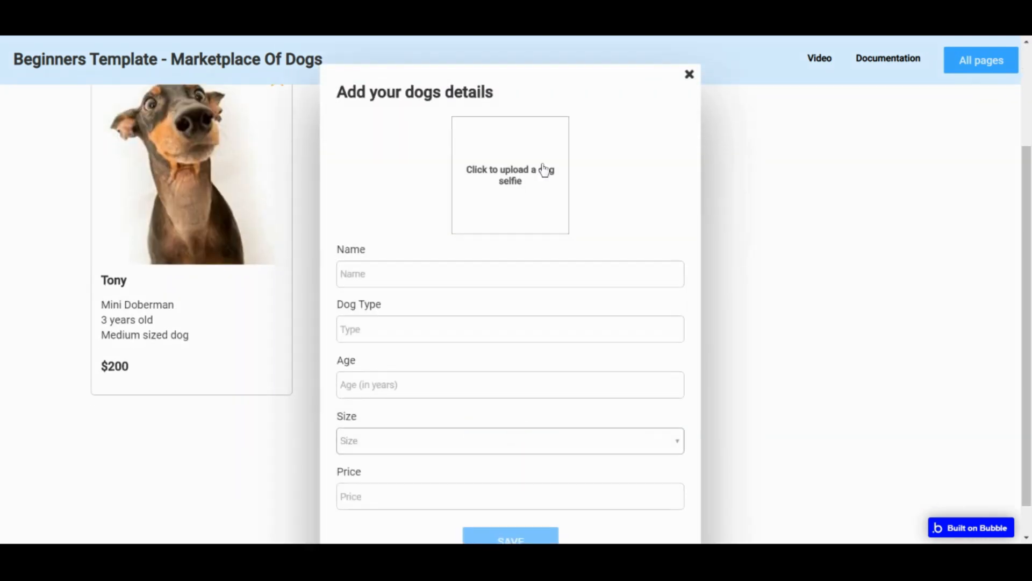
scroll(540, 183, "up", 1)
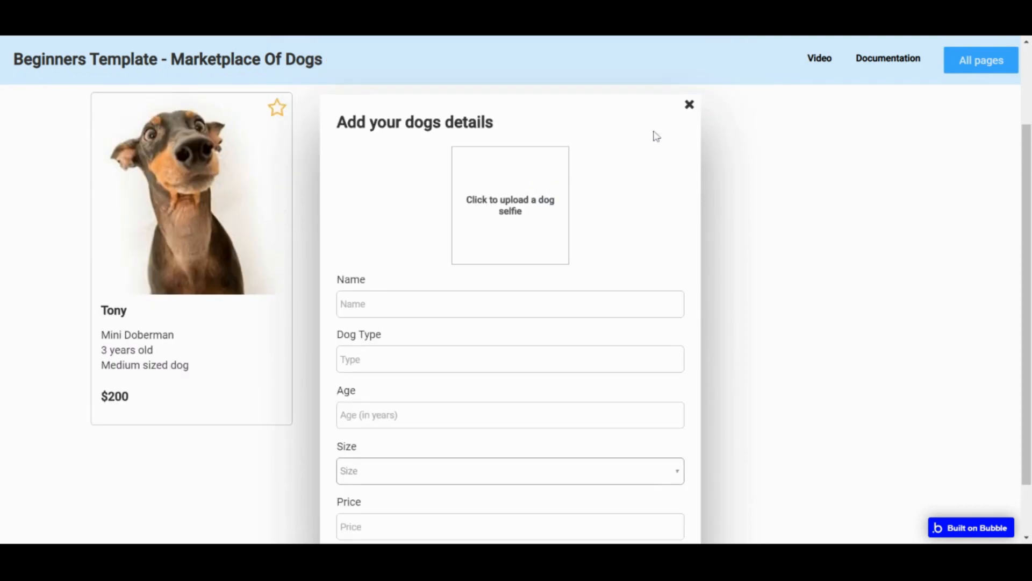
left_click(689, 104)
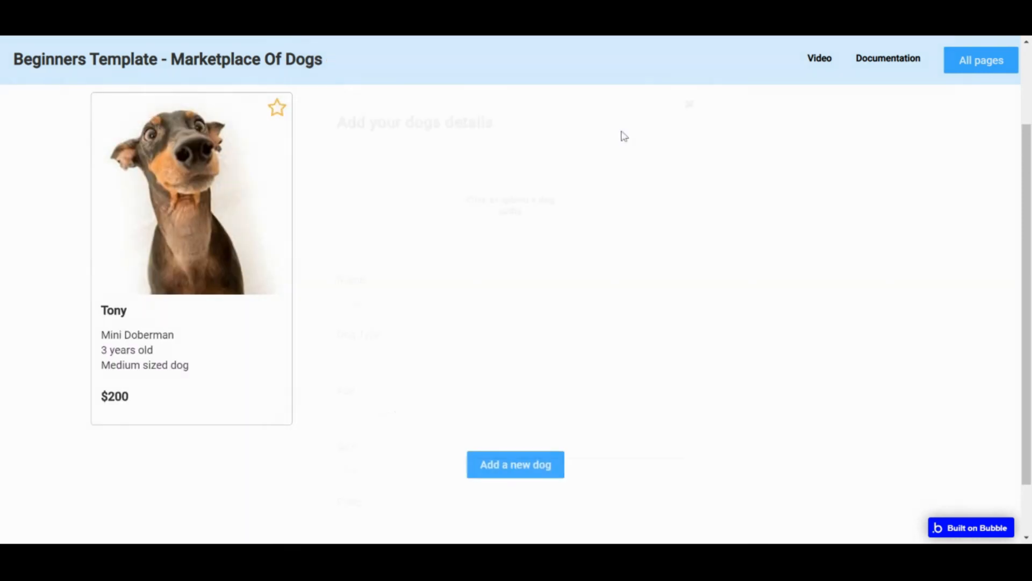
Step: Open Tony's listing for editing and review the details form with its mark-as-sold option
left_click(232, 309)
scroll(424, 205, "down", 1)
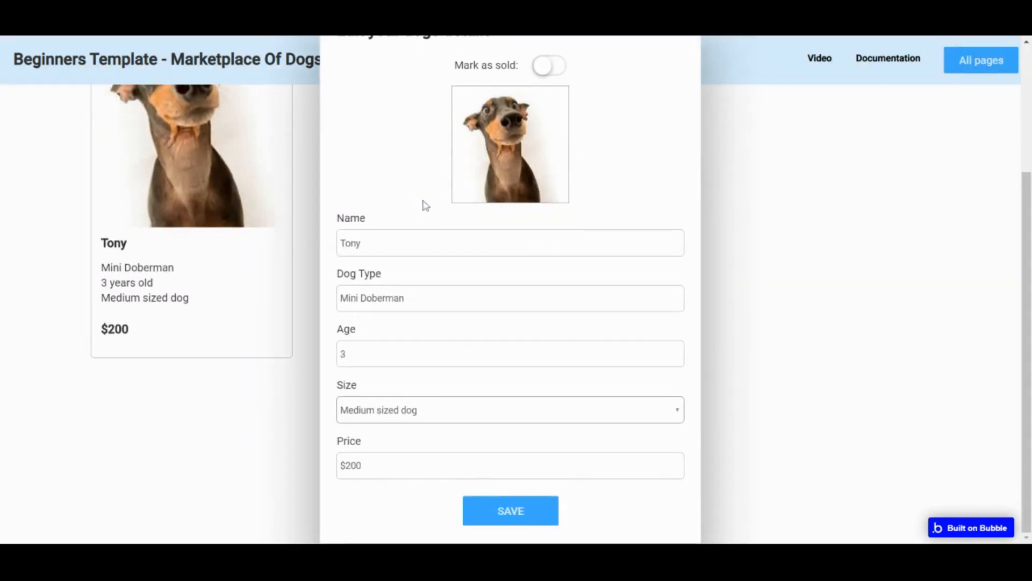
scroll(484, 177, "up", 1)
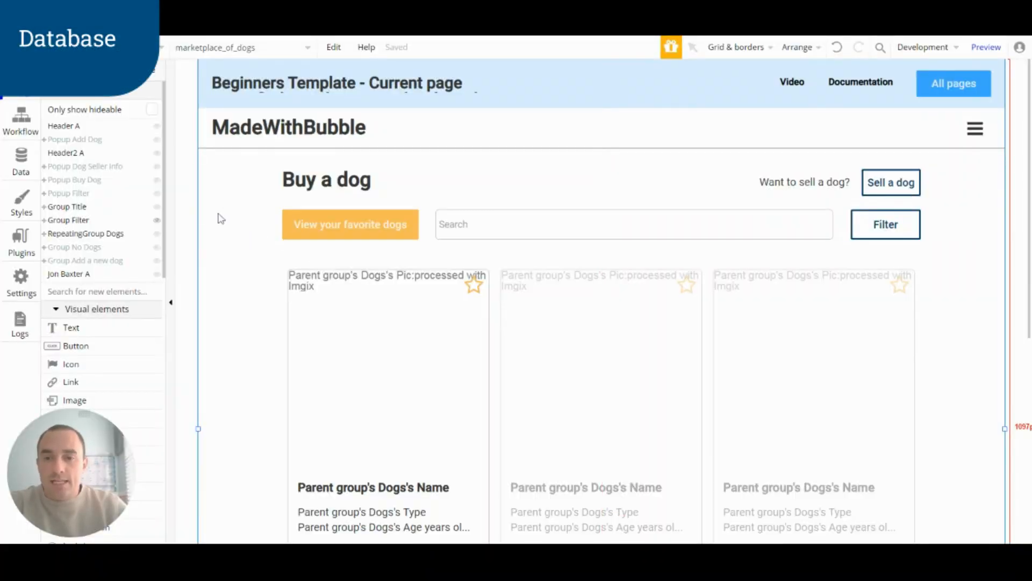
Step: In the Bubble editor's database, review the User data type's fields and highlight the dog_seller field
left_click(21, 164)
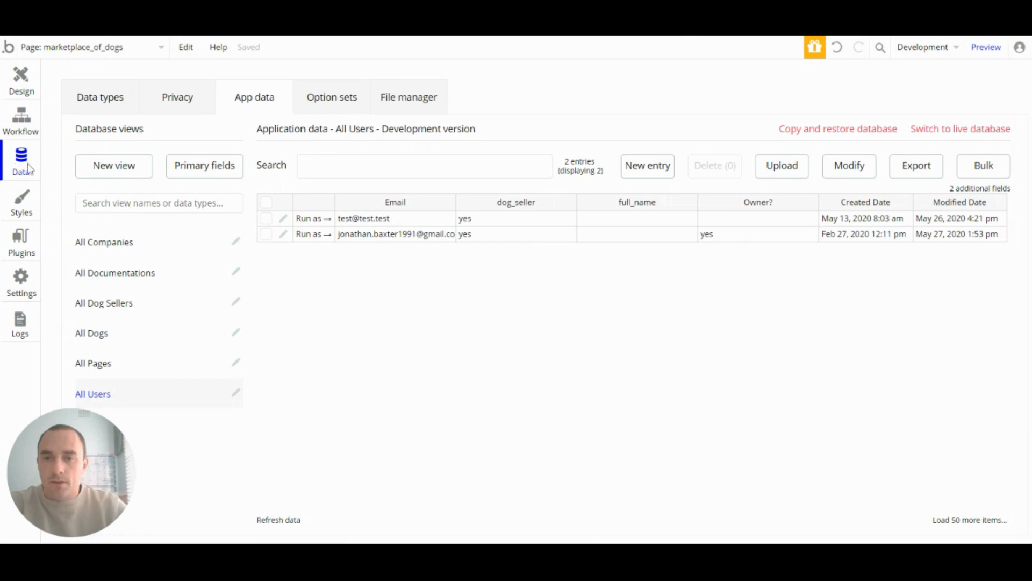
left_click(114, 107)
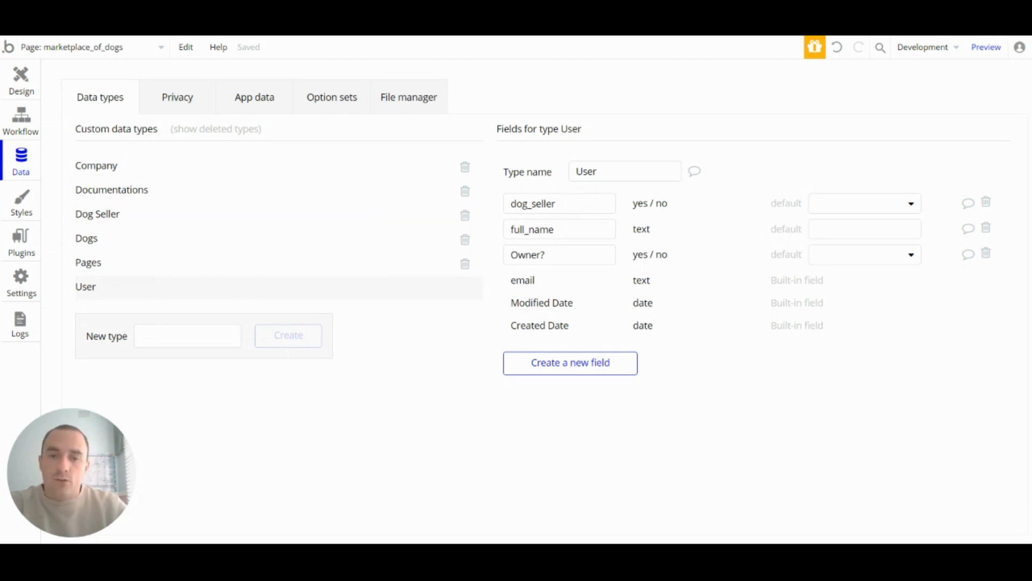
double_click(537, 204)
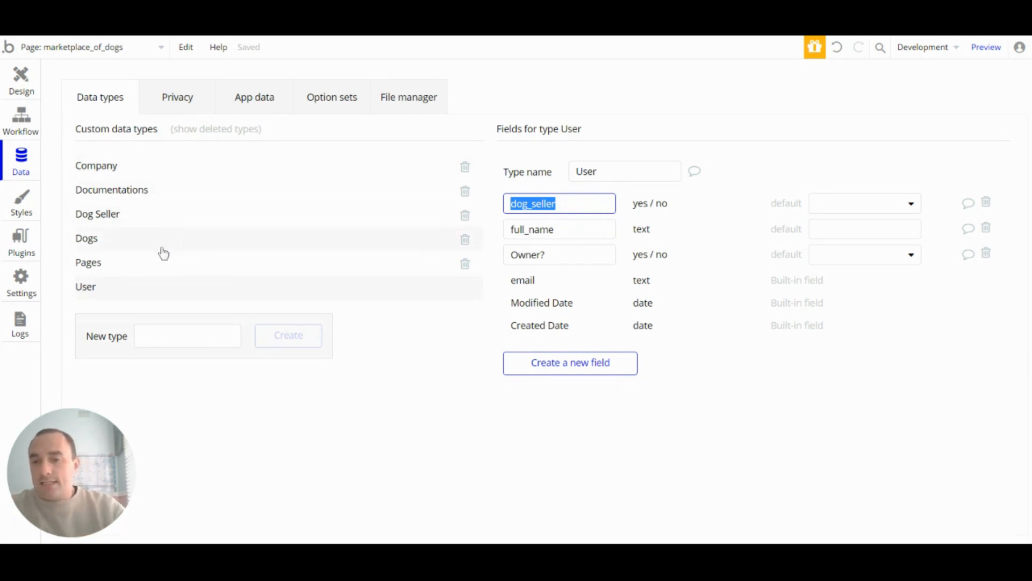
Step: Review the fields of the Dogs and Dog Seller data types, including Dog Seller's User field
left_click(100, 249)
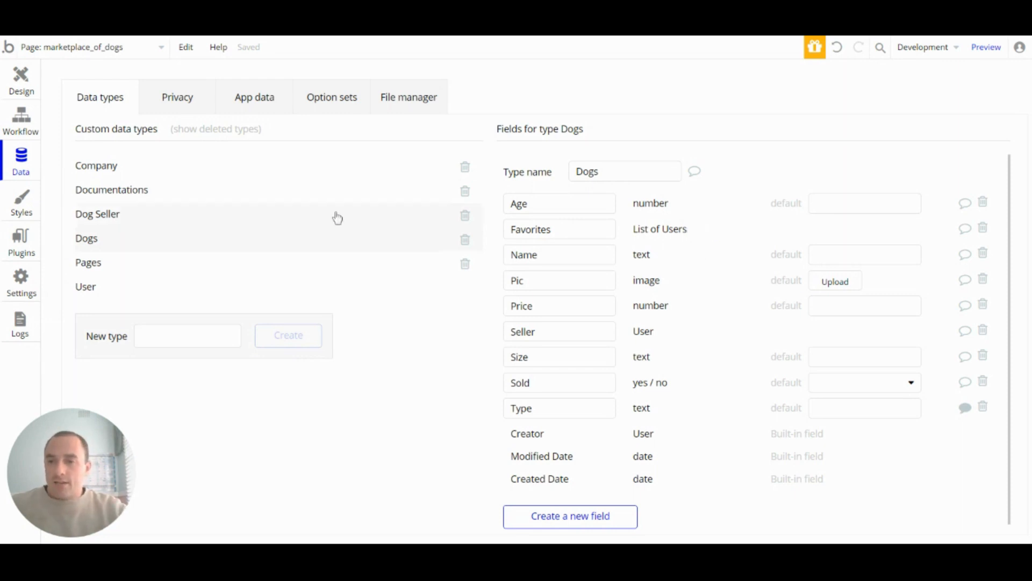
left_click(112, 221)
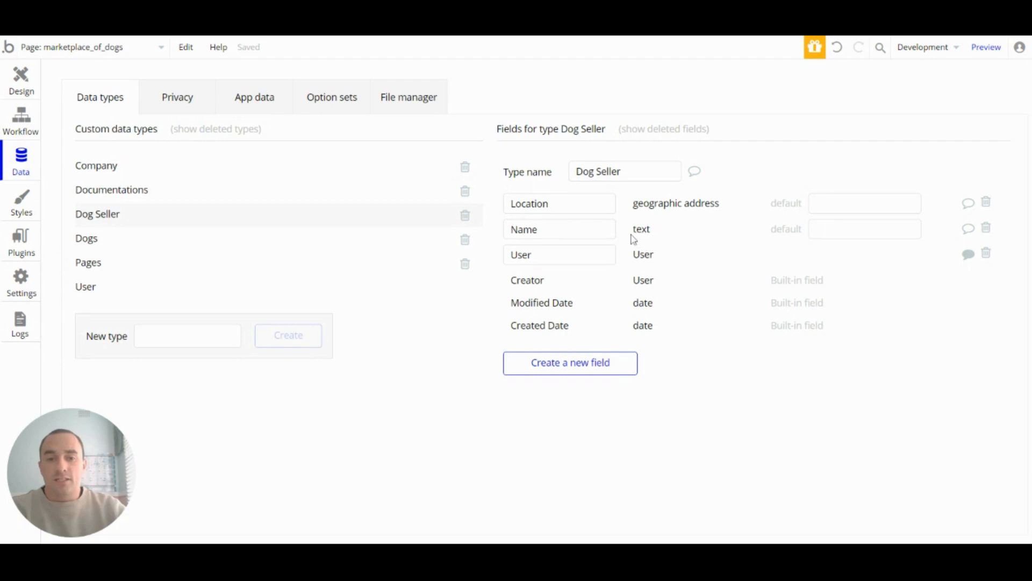
double_click(530, 254)
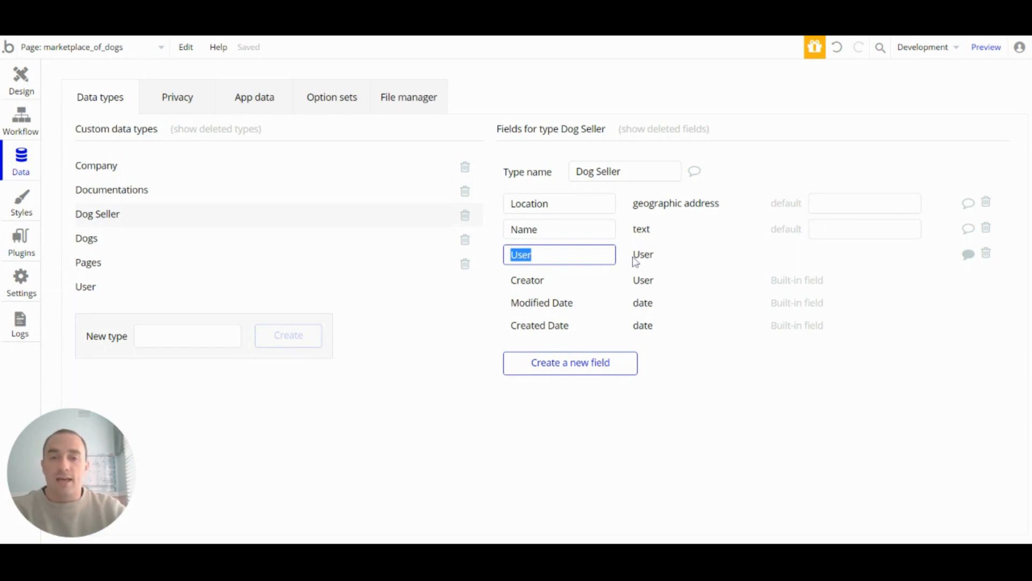
left_click(249, 236)
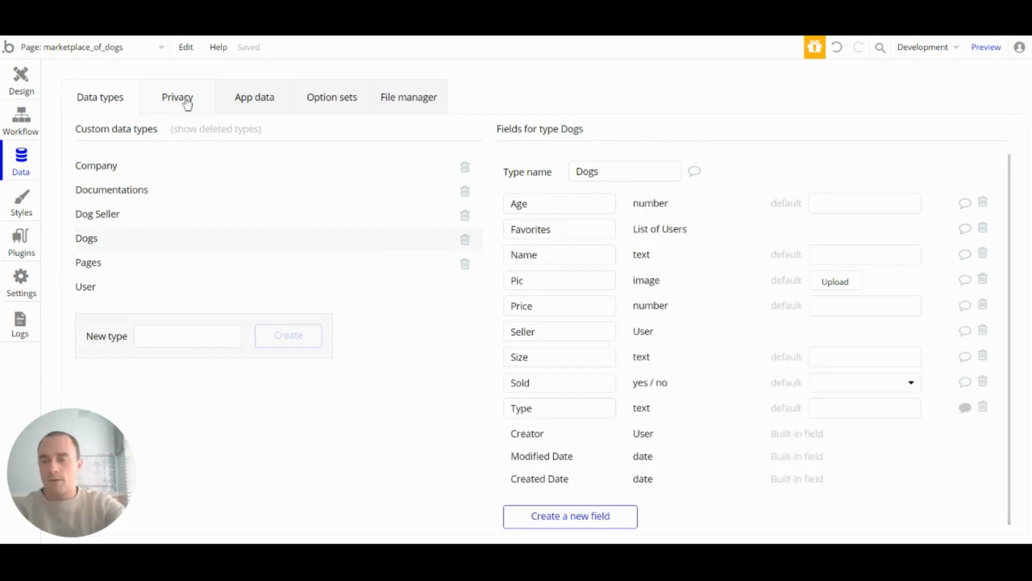
Step: Check the privacy roles defined for the Dogs and Dog Seller data types
left_click(186, 101)
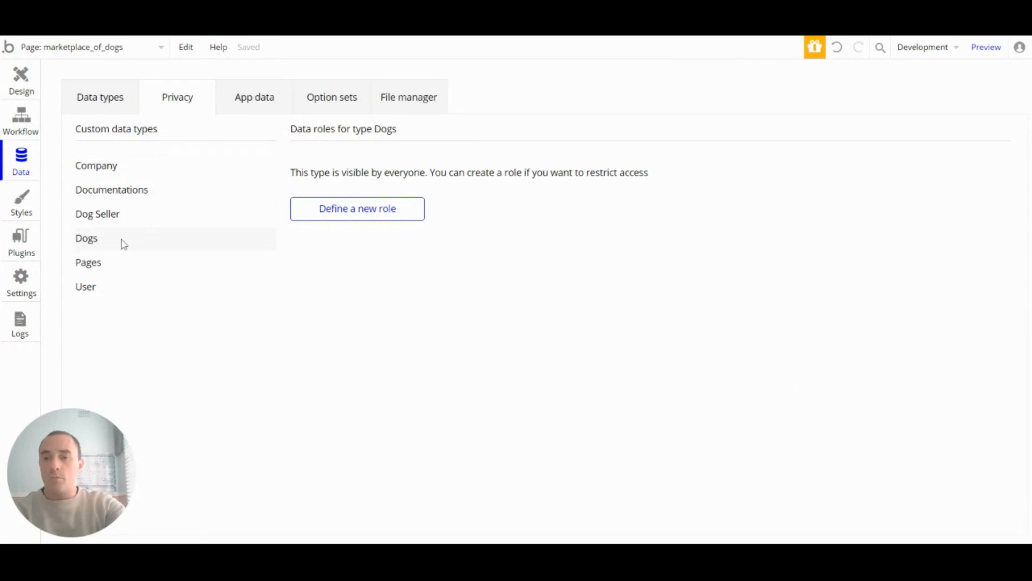
left_click(105, 226)
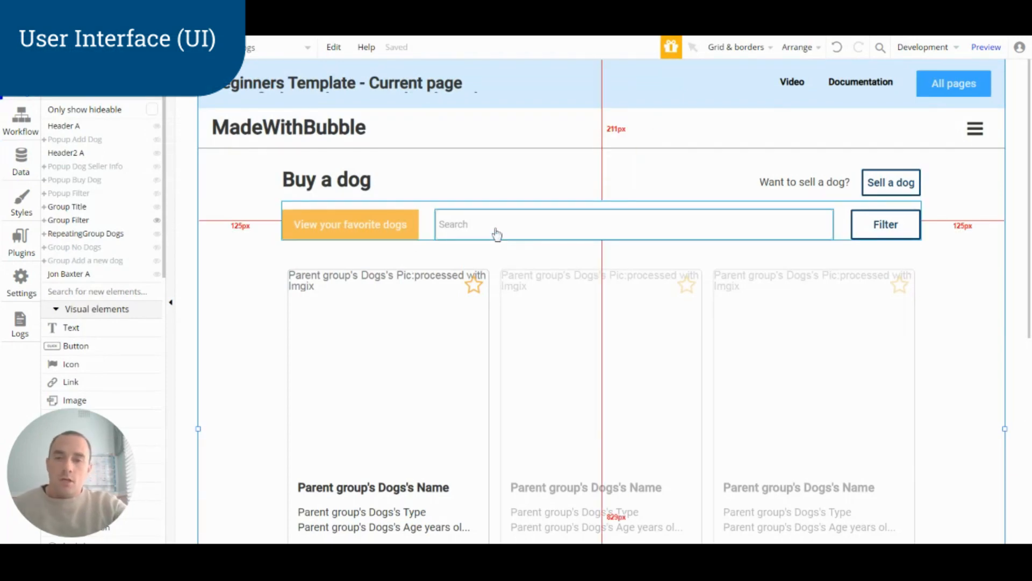
Step: Look over the marketplace_of_dogs page design, inspect the page's sell custom state, and close its property windows
scroll(497, 242, "down", 2)
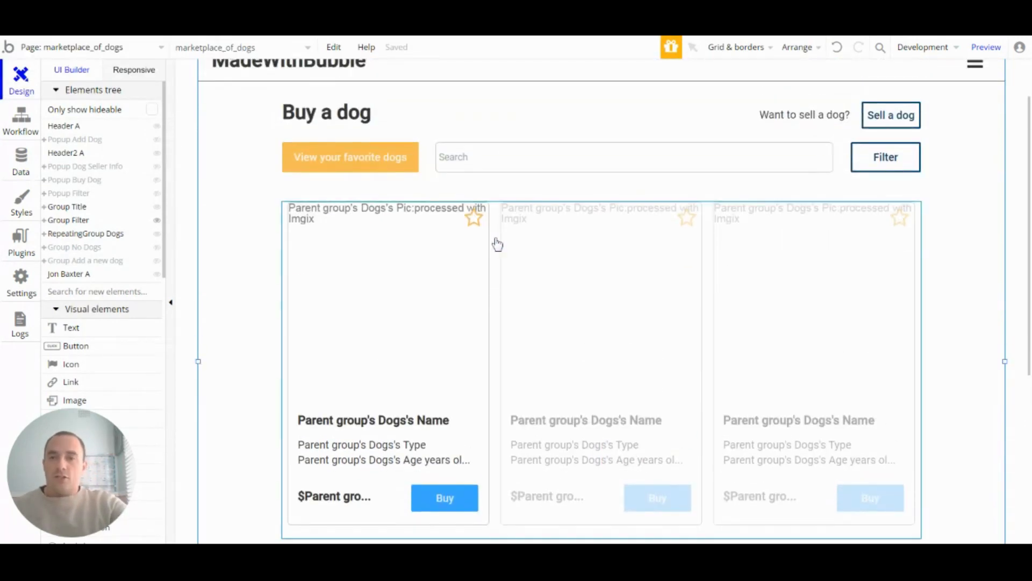
scroll(495, 240, "up", 2)
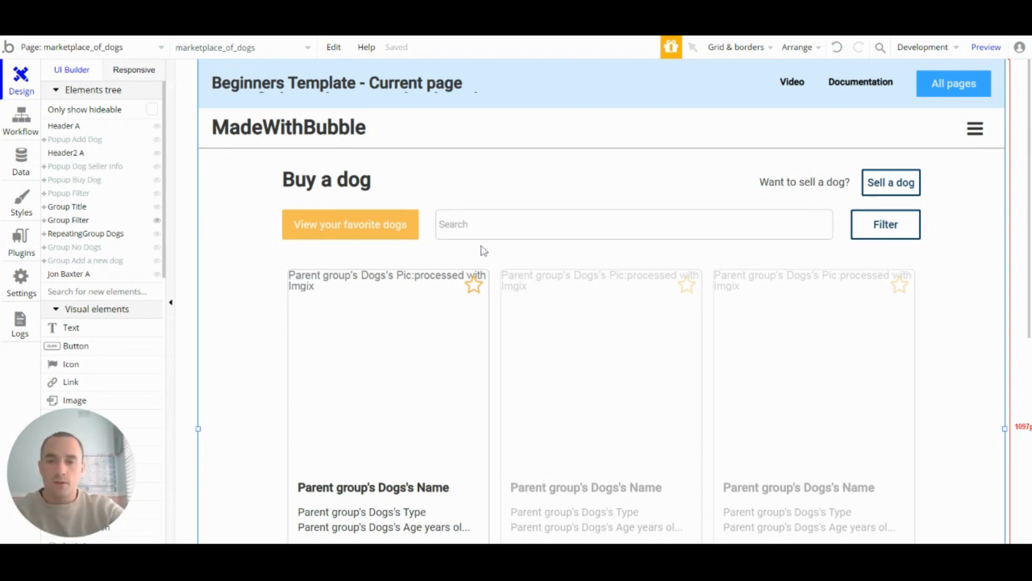
double_click(238, 229)
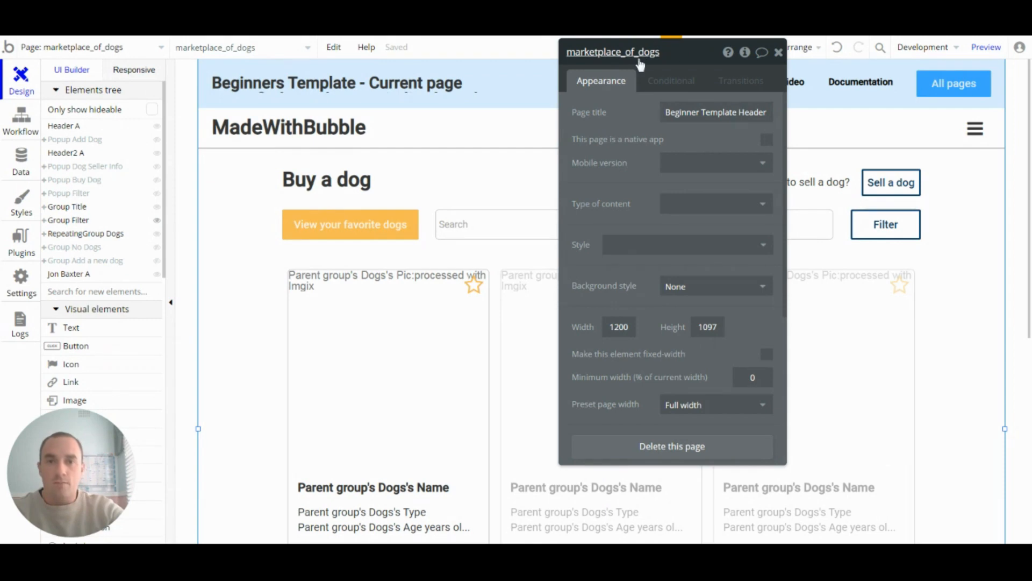
left_click(745, 52)
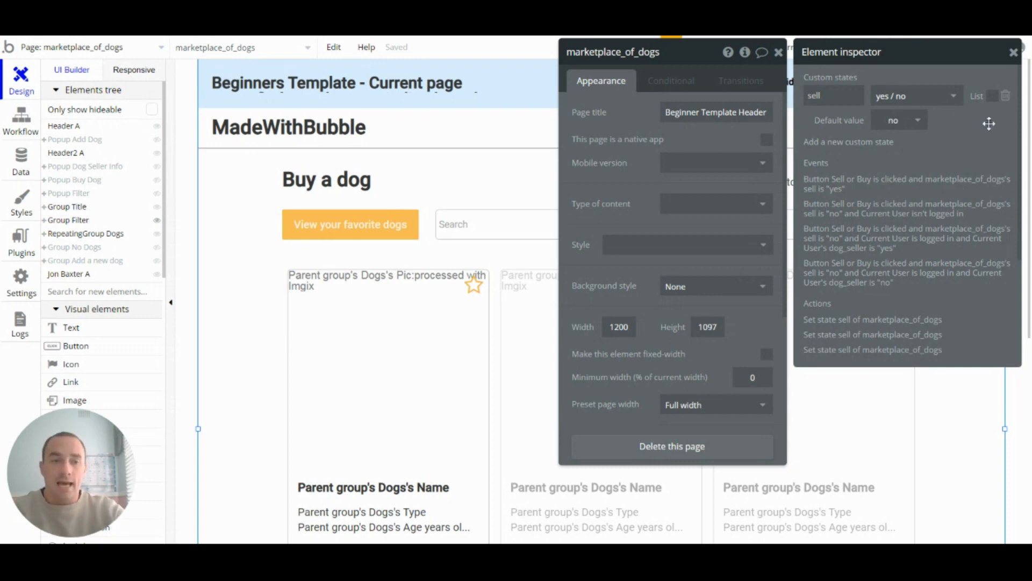
left_click(1013, 52)
left_click(777, 53)
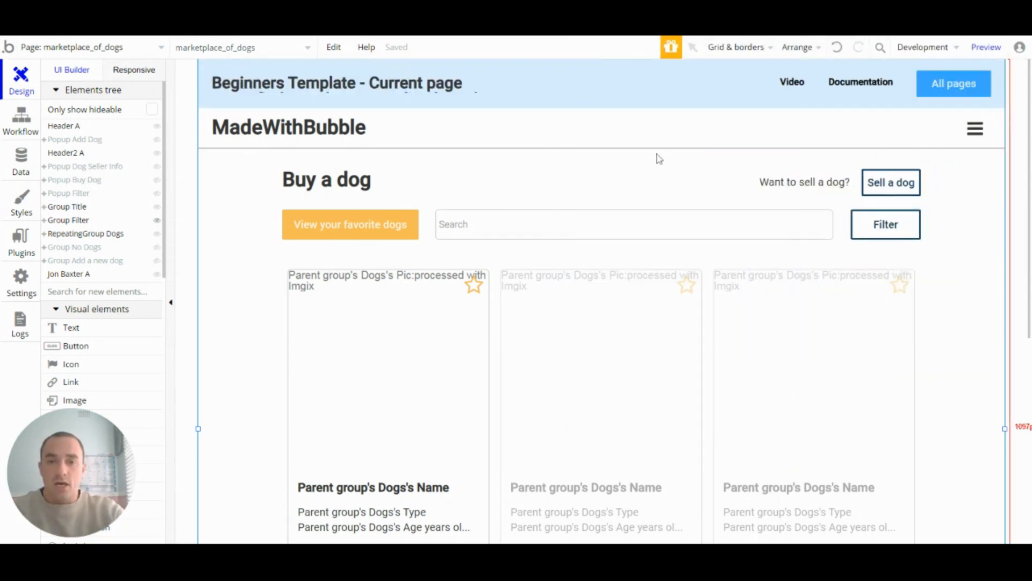
Step: Inspect the visibility condition of the Group Filter element holding the search row, and close its properties
double_click(427, 214)
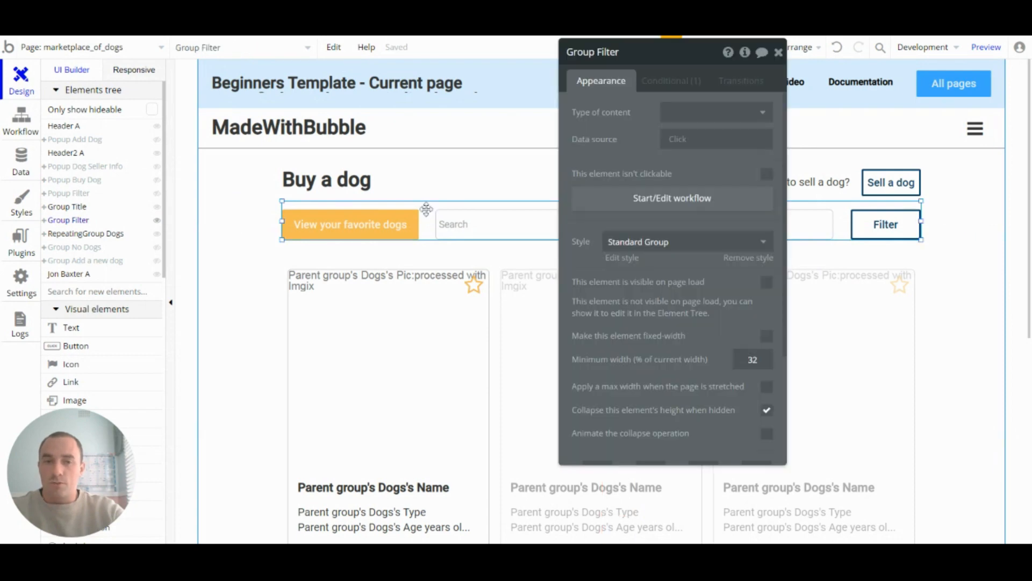
left_click(672, 82)
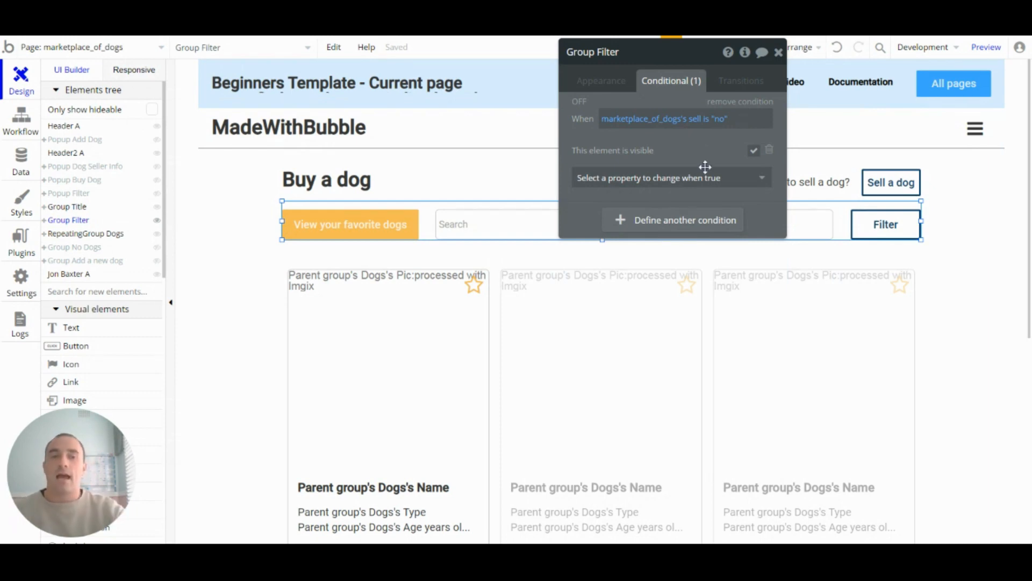
left_click(774, 60)
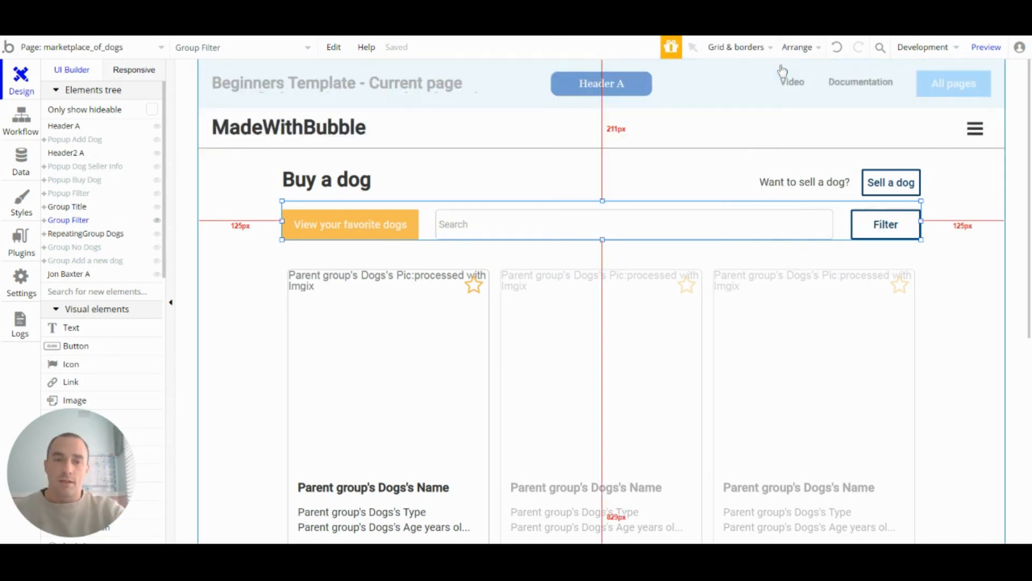
Step: Inspect the condition that changes the text of the Sell or Buy button, and close its properties
left_click(888, 188)
left_click(826, 187)
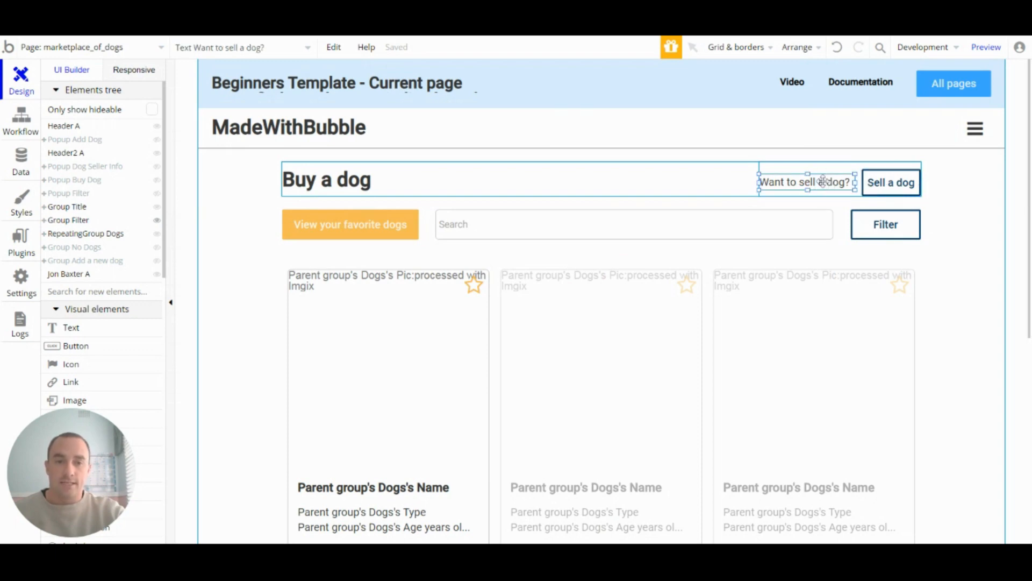
left_click(891, 185)
double_click(891, 185)
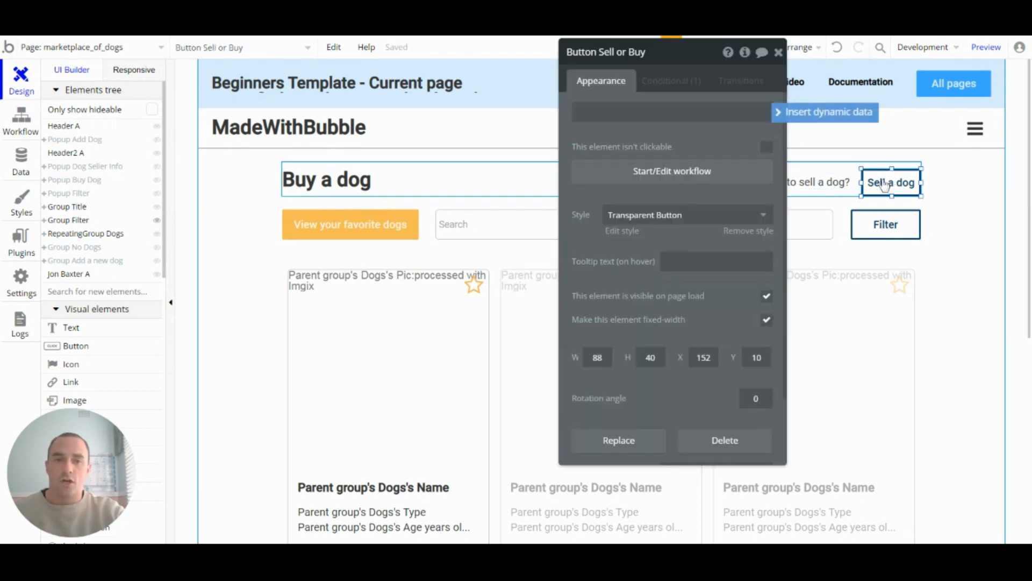
left_click(683, 82)
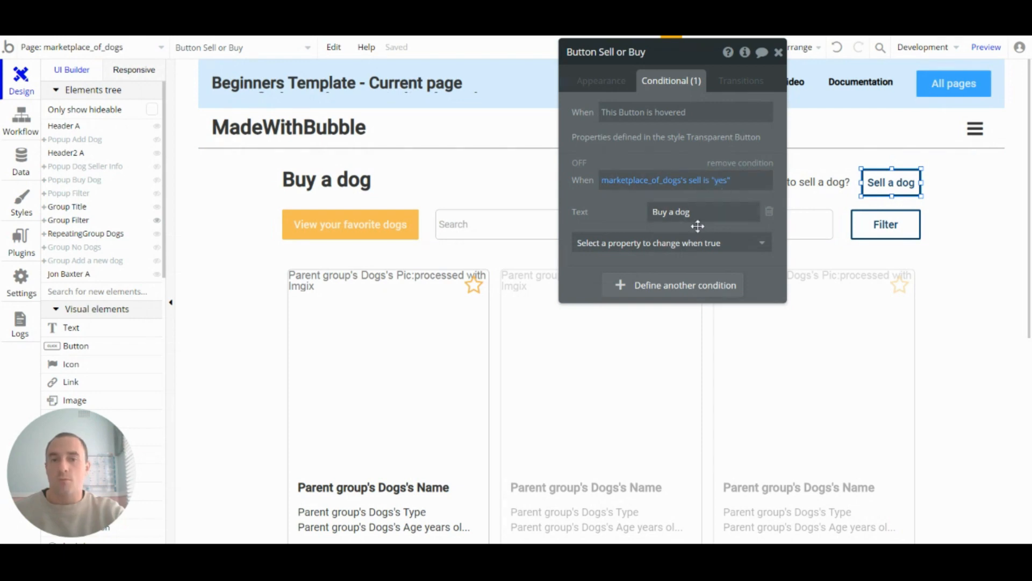
left_click(779, 52)
Step: View the Group Title element's appearance properties, close them, and select the Buy a dog title text inside it
left_click(513, 183)
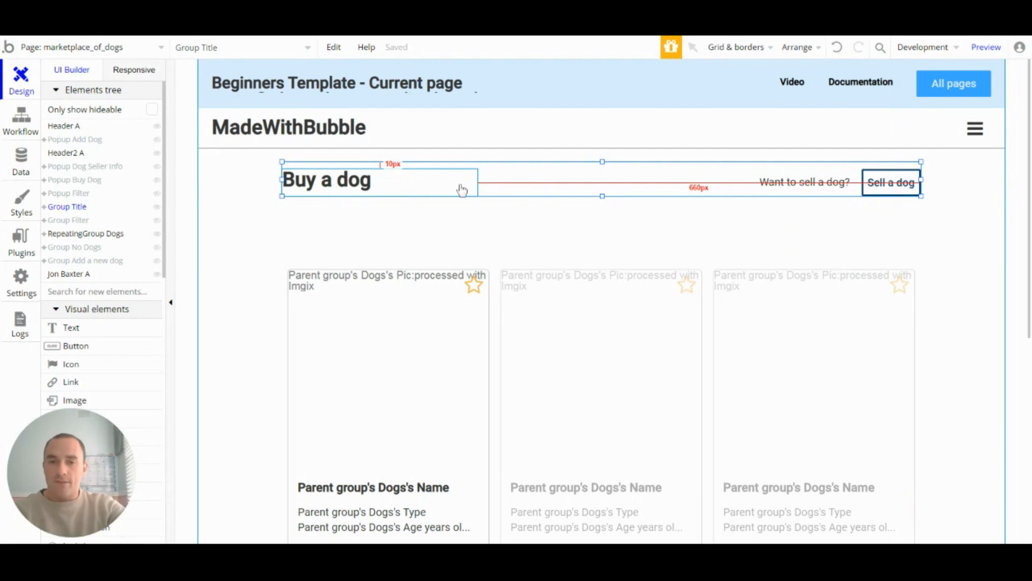
double_click(554, 181)
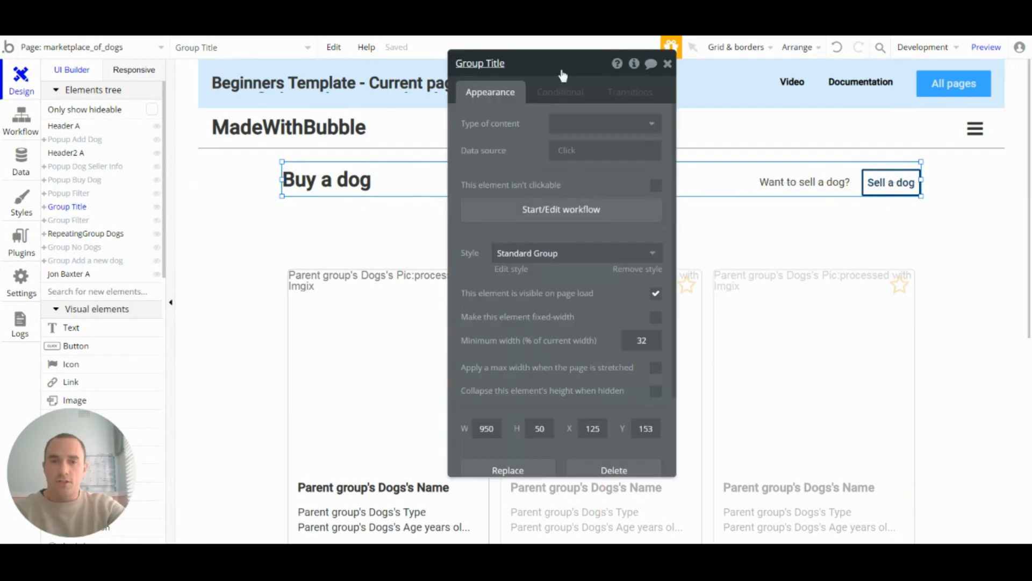
left_click_drag(562, 74, 636, 93)
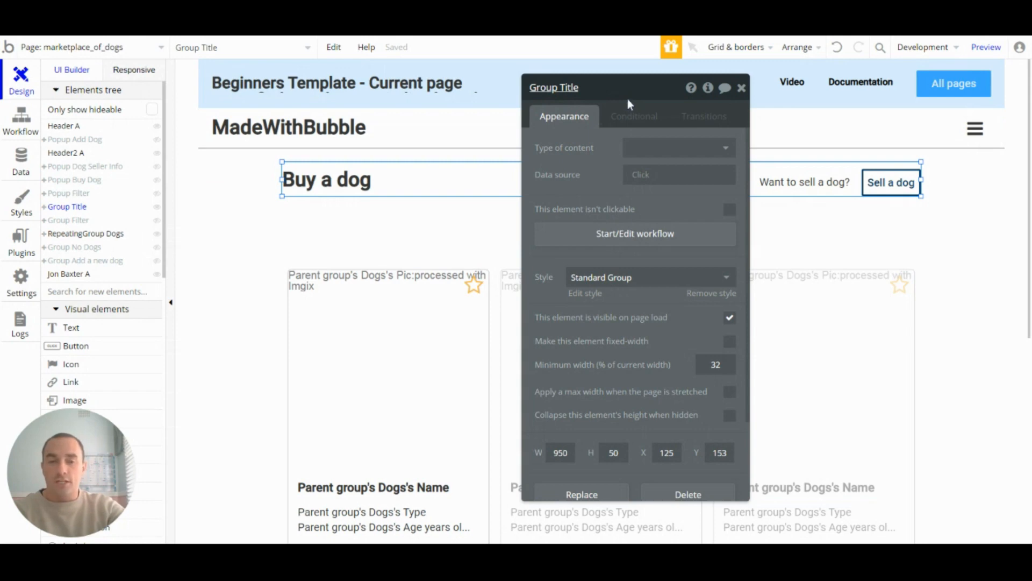
left_click(741, 88)
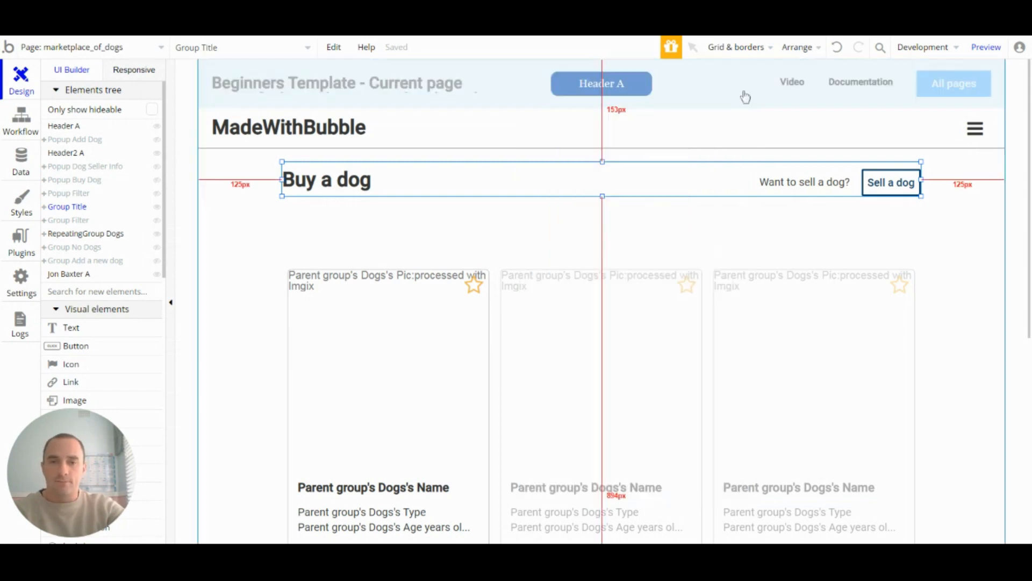
left_click(421, 184)
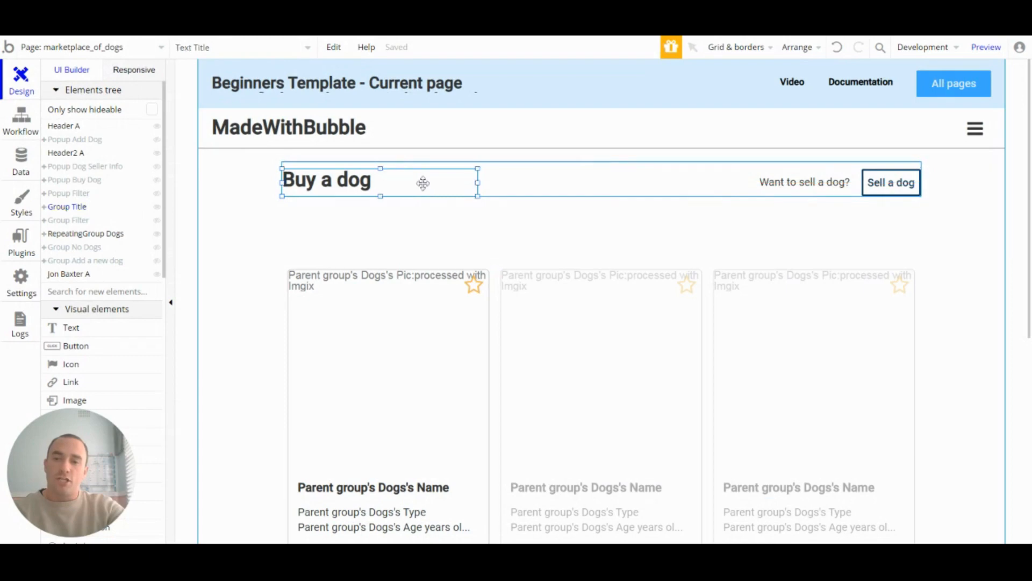
Step: Inspect the conditions that change the Buy a dog title's text and alignment, and close its properties
left_click(809, 184)
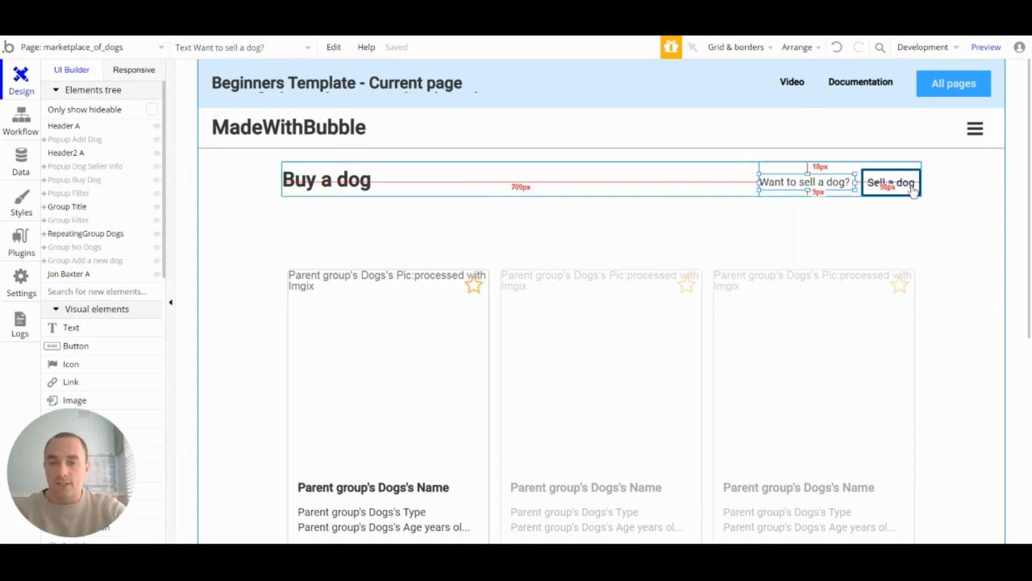
double_click(374, 185)
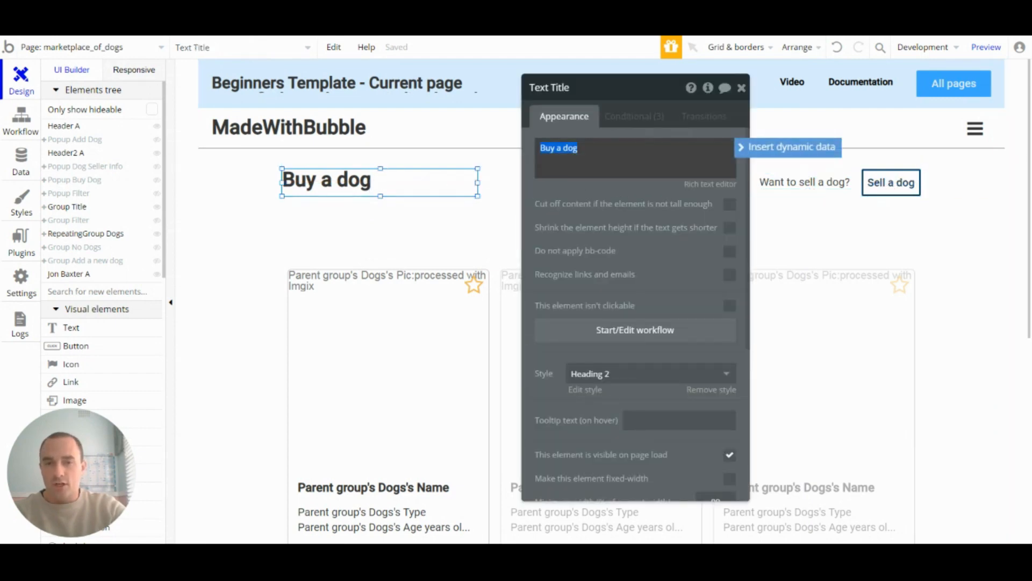
left_click(634, 117)
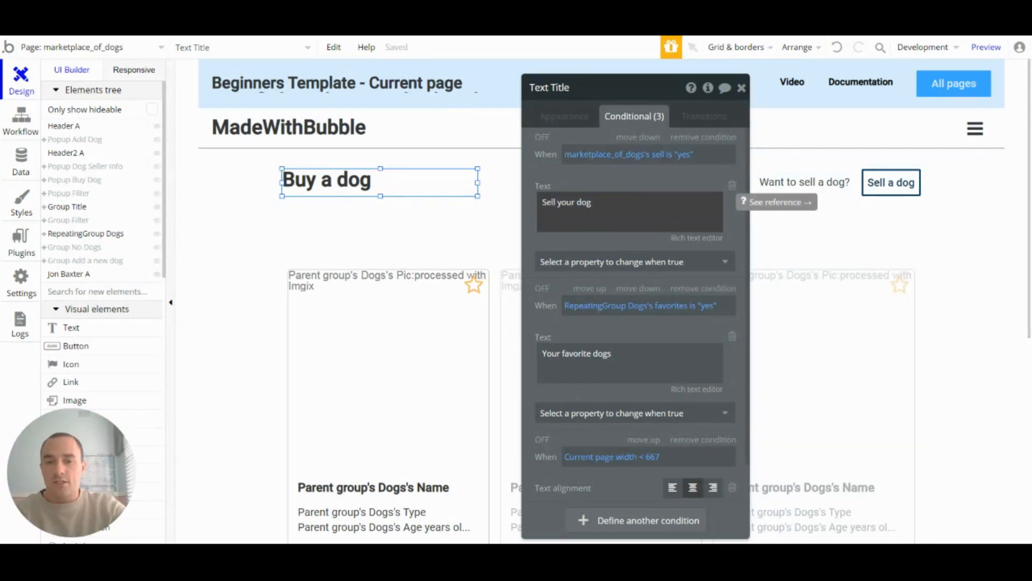
scroll(622, 281, "down", 1)
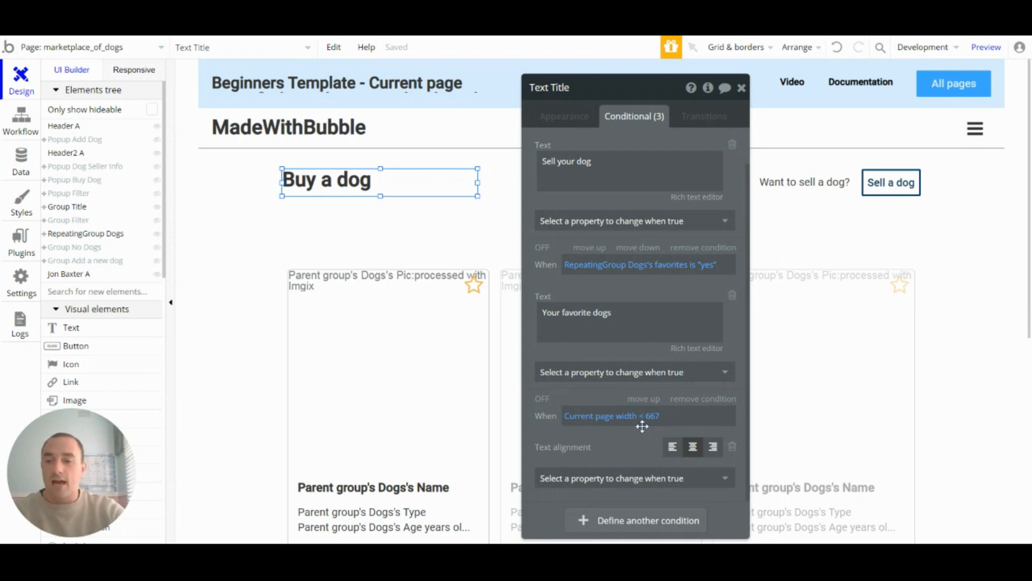
left_click(742, 89)
Step: Inspect the condition that changes the Want to sell a dog? text, moving its property window aside
left_click(812, 183)
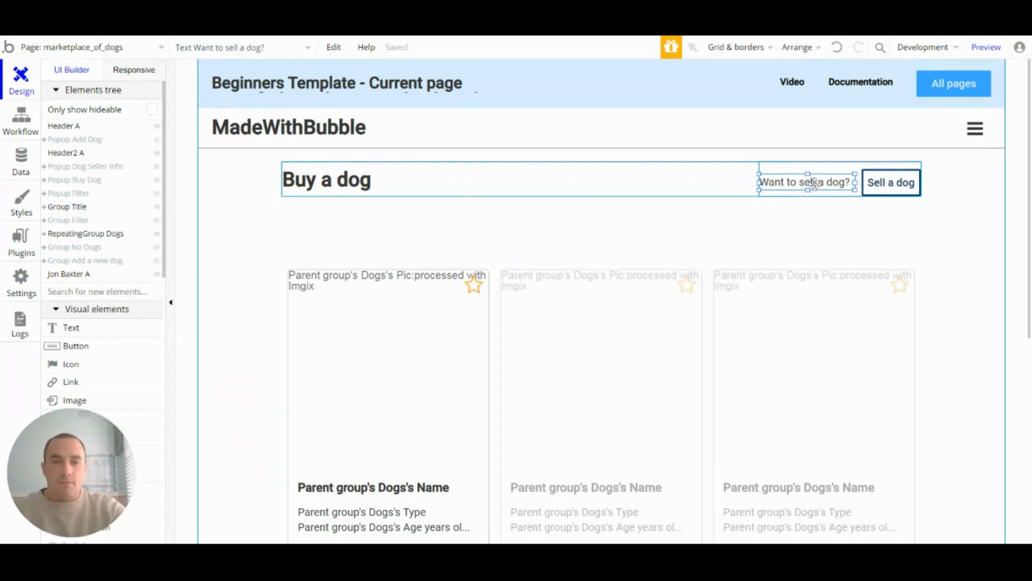
double_click(814, 183)
left_click(634, 115)
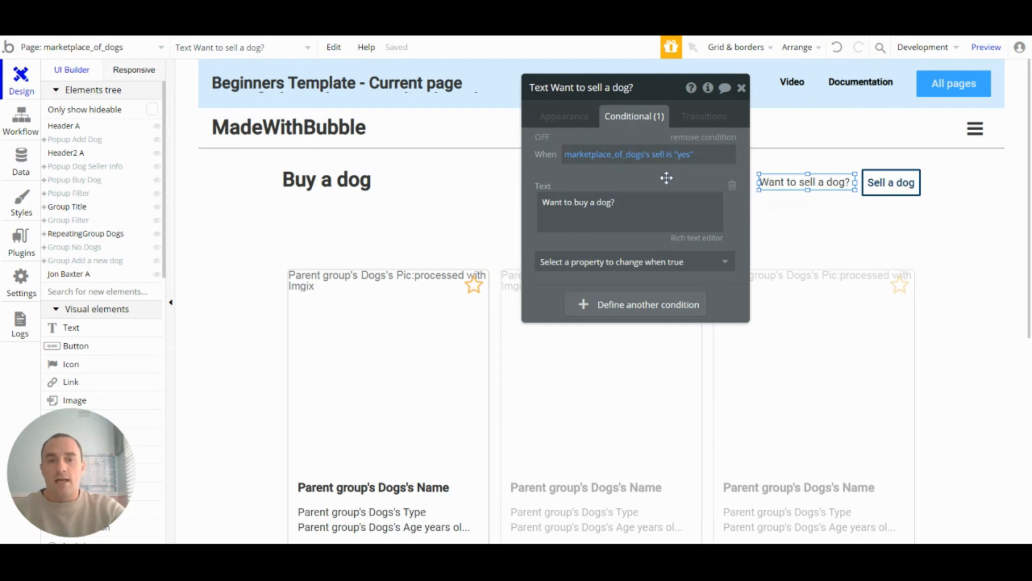
left_click_drag(666, 178, 631, 175)
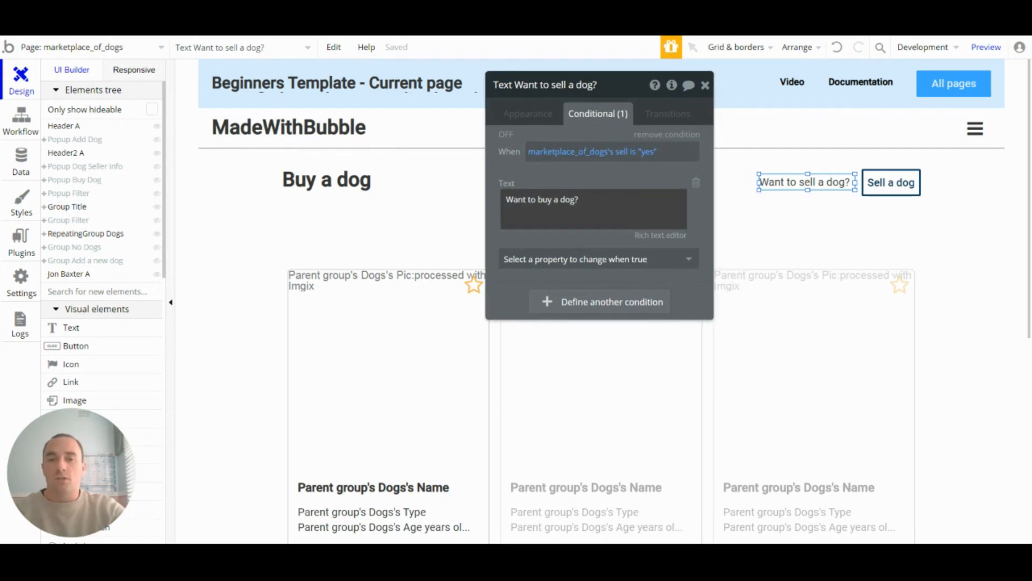
Step: Review the Sell or Buy button's conditional text based on the sell state, and close its properties
left_click(885, 189)
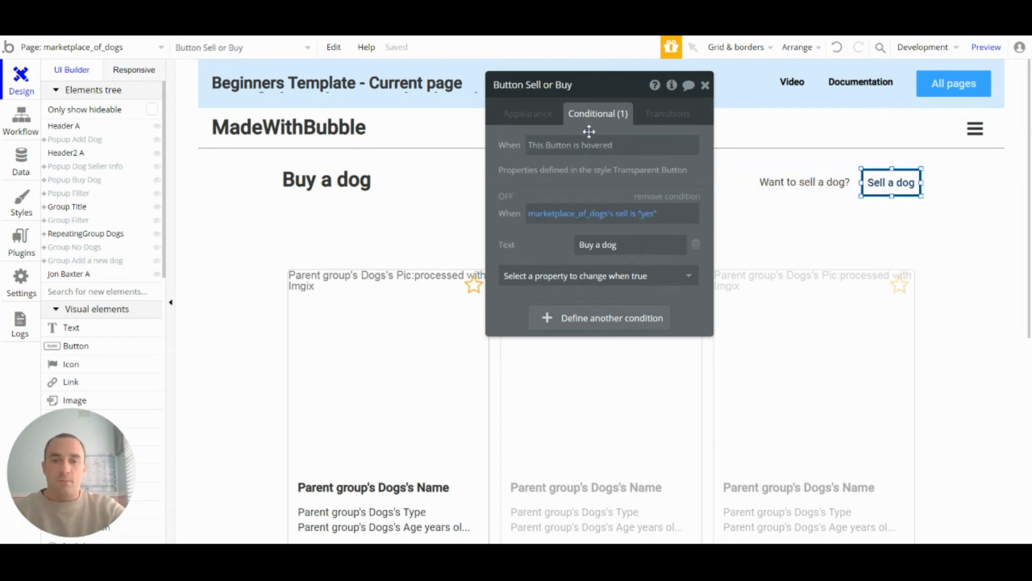
left_click(550, 122)
left_click(596, 115)
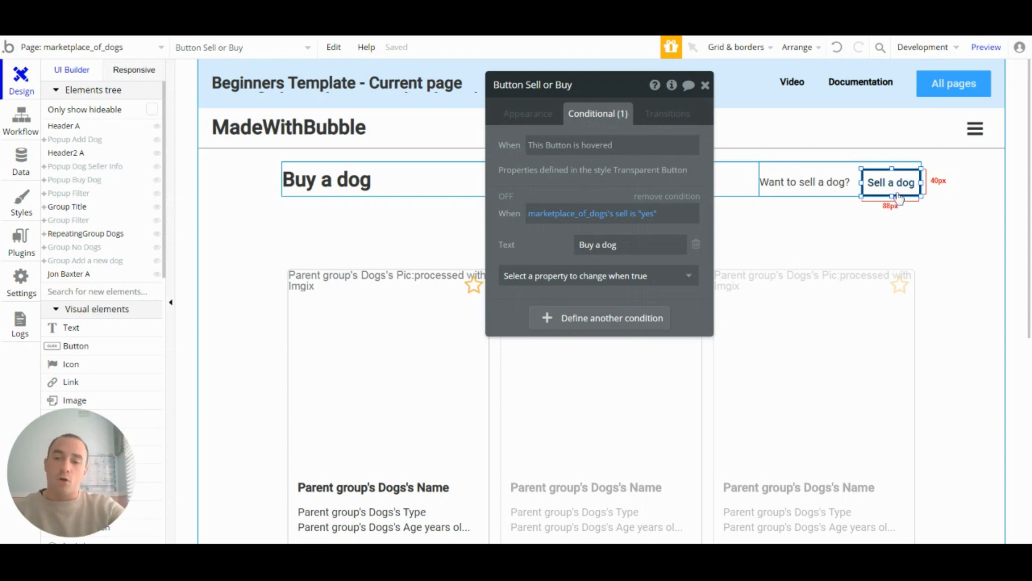
left_click(705, 85)
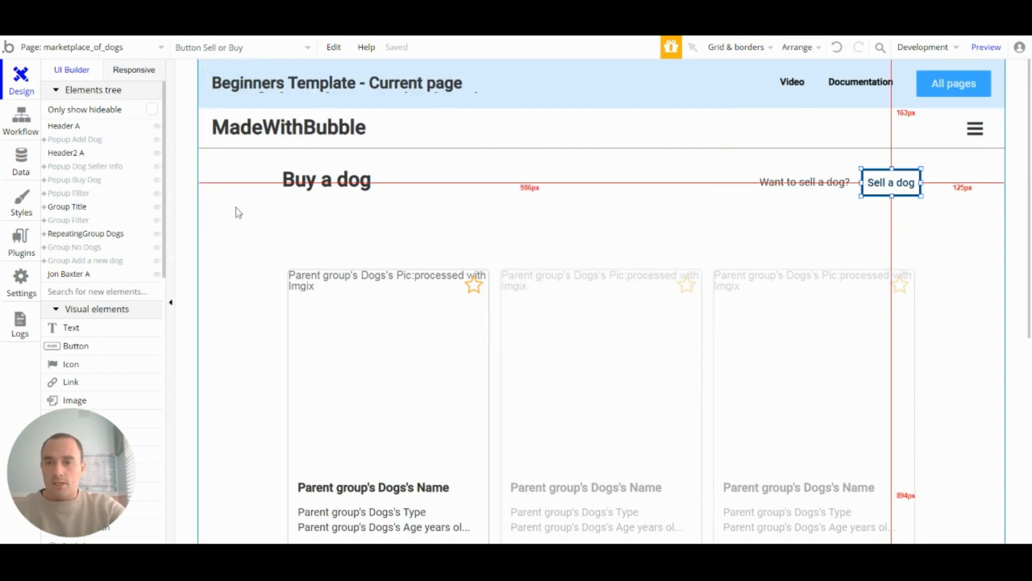
Step: Show Group Filter in the editor, inspect its sell-state visibility condition and collapse-when-hidden setting, and close its properties
left_click(158, 220)
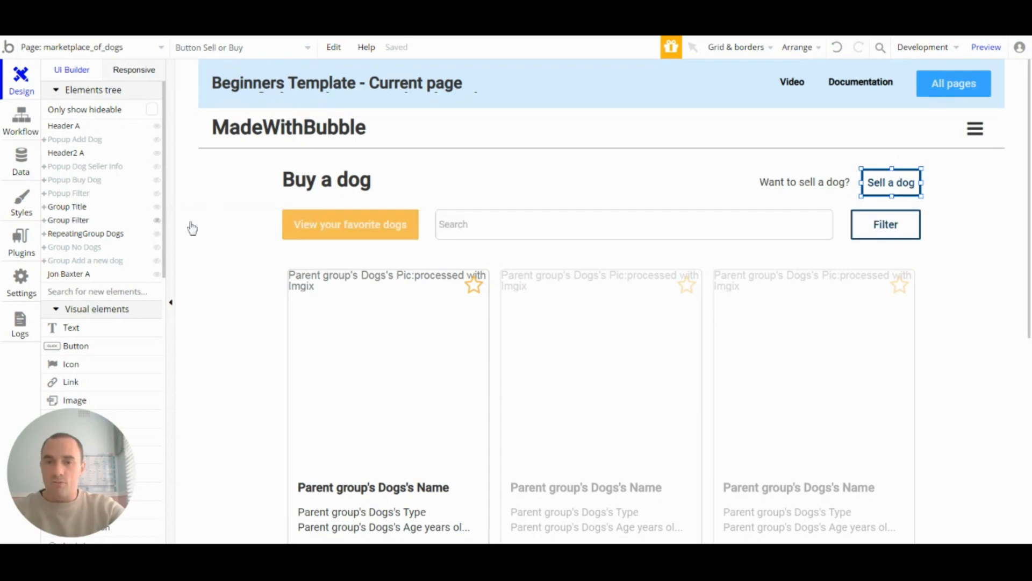
double_click(425, 220)
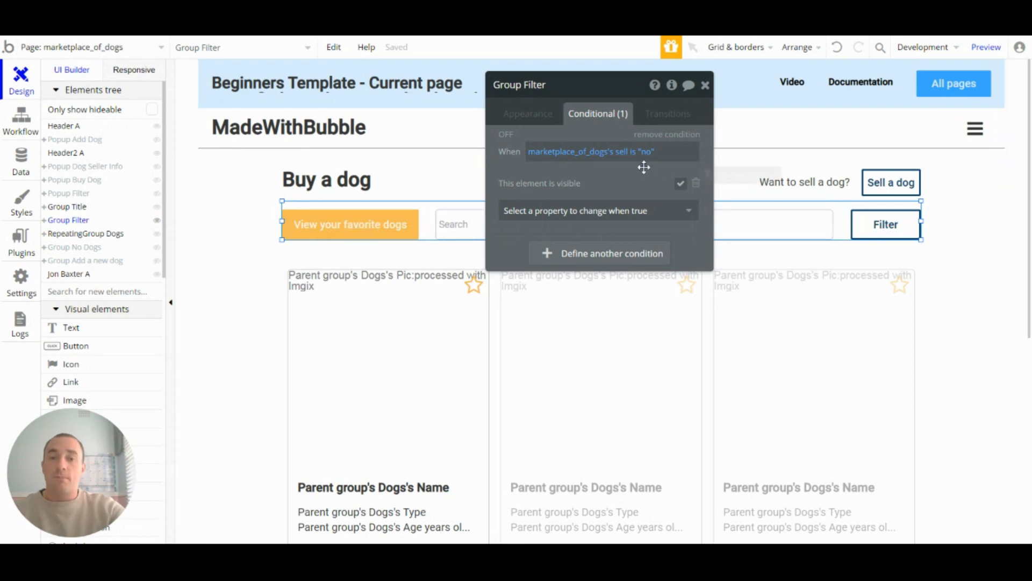
left_click(544, 124)
left_click(583, 118)
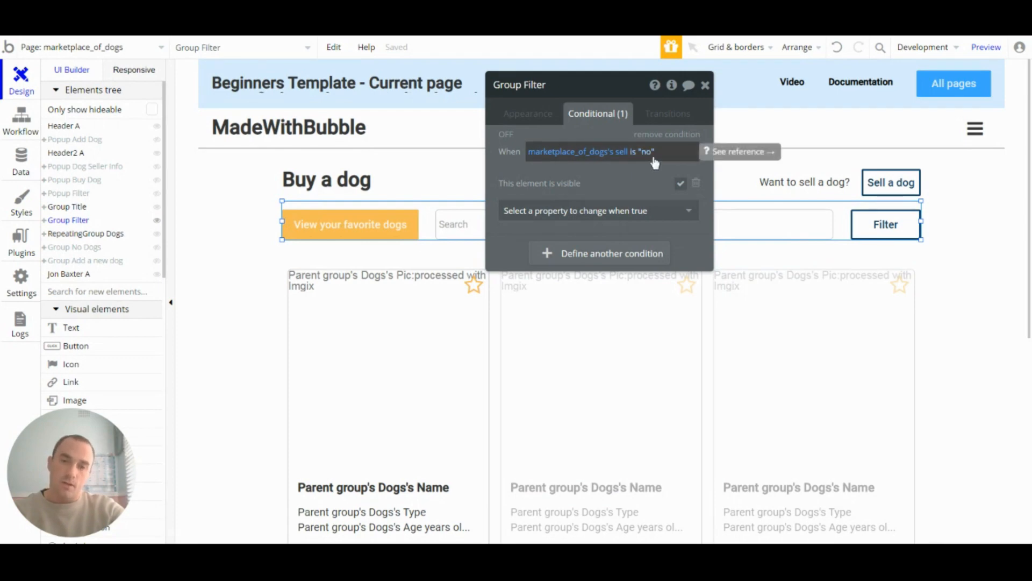
left_click(543, 114)
scroll(591, 258, "down", 3)
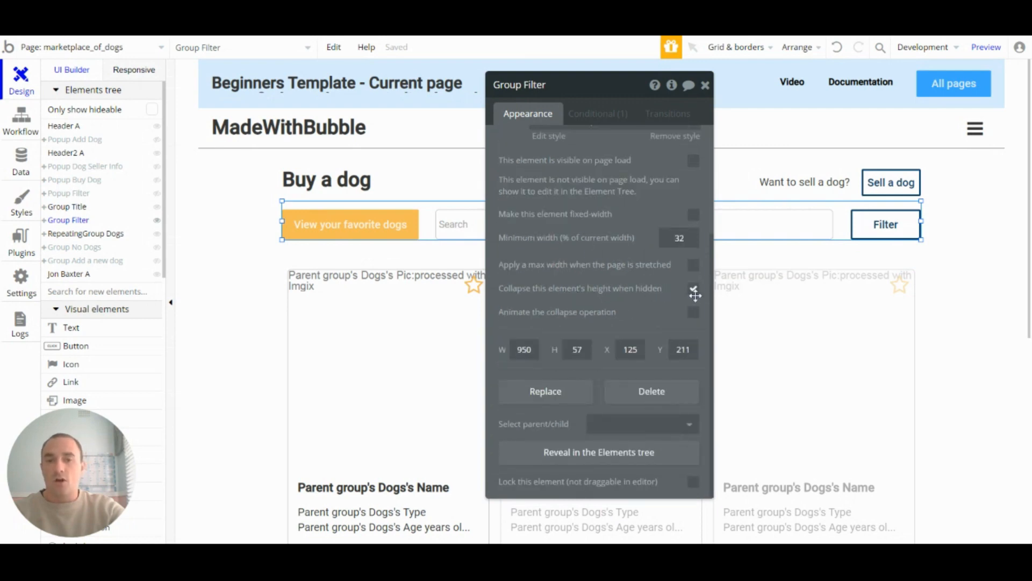
left_click(705, 85)
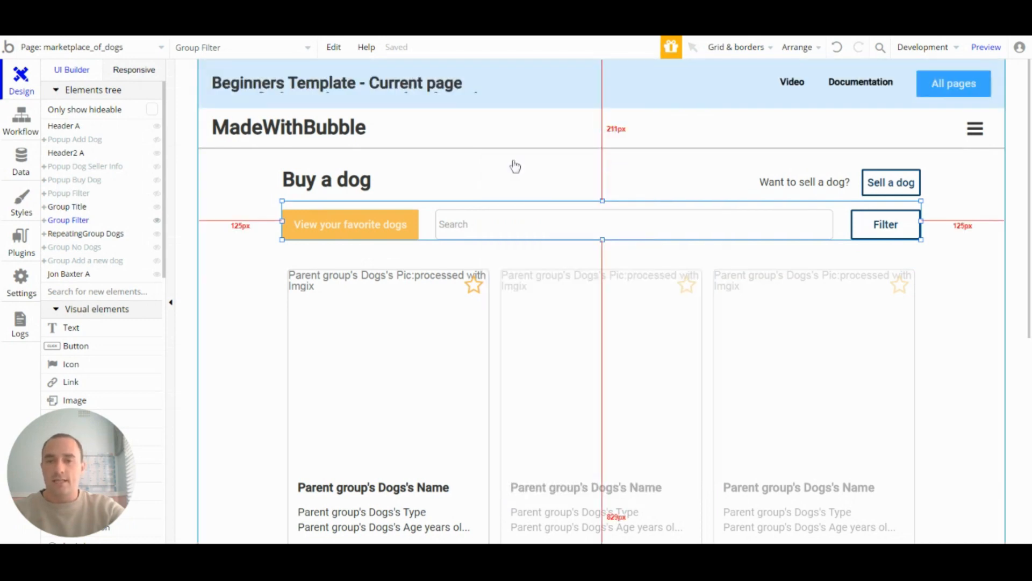
Step: Hide Group Filter in the editor, show it again, and select it
left_click(157, 220)
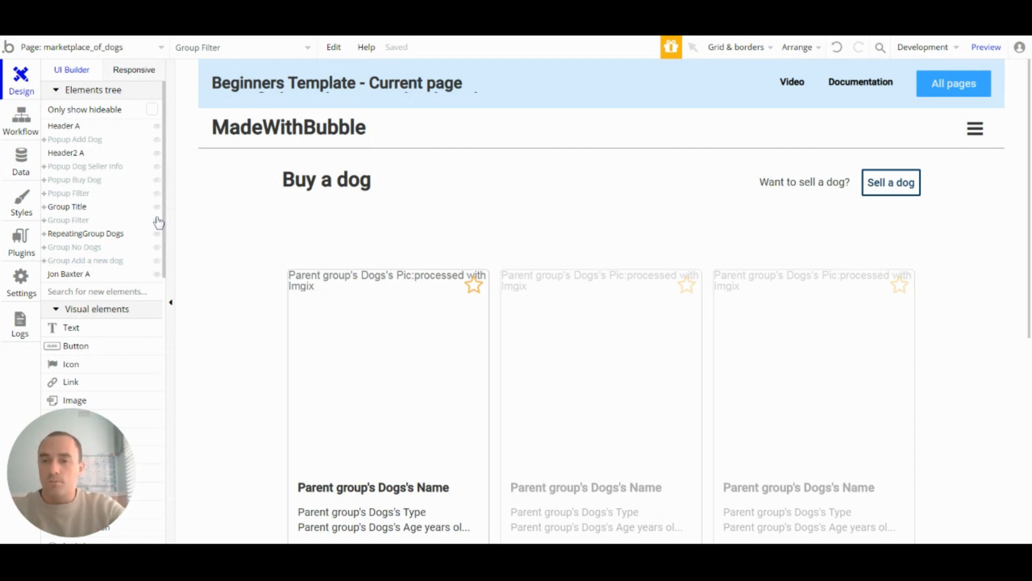
left_click(158, 222)
left_click(569, 237)
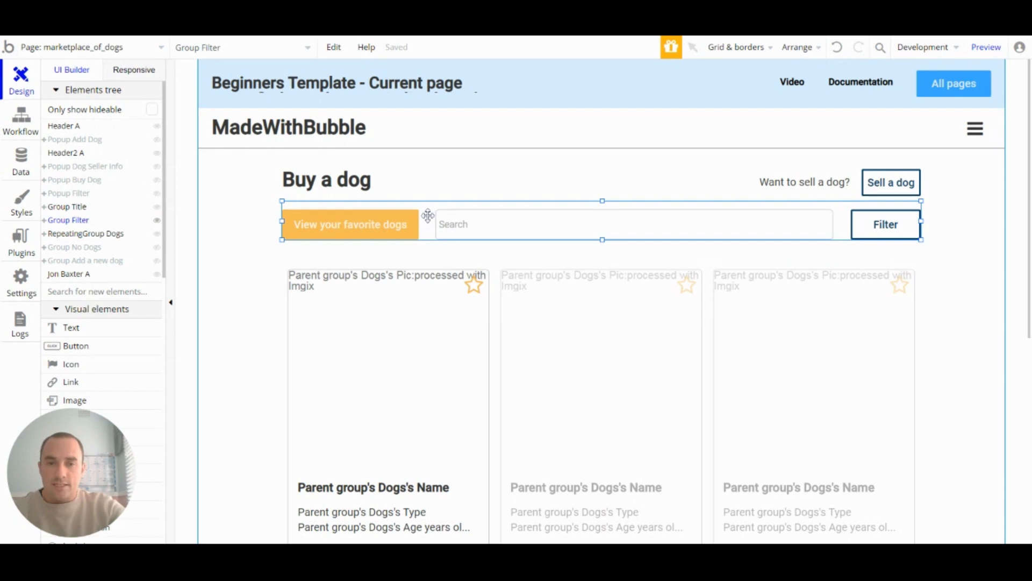
Step: Inspect the View your favorite dogs button's appearance and its favorites-based text condition, and close its properties
left_click(375, 233)
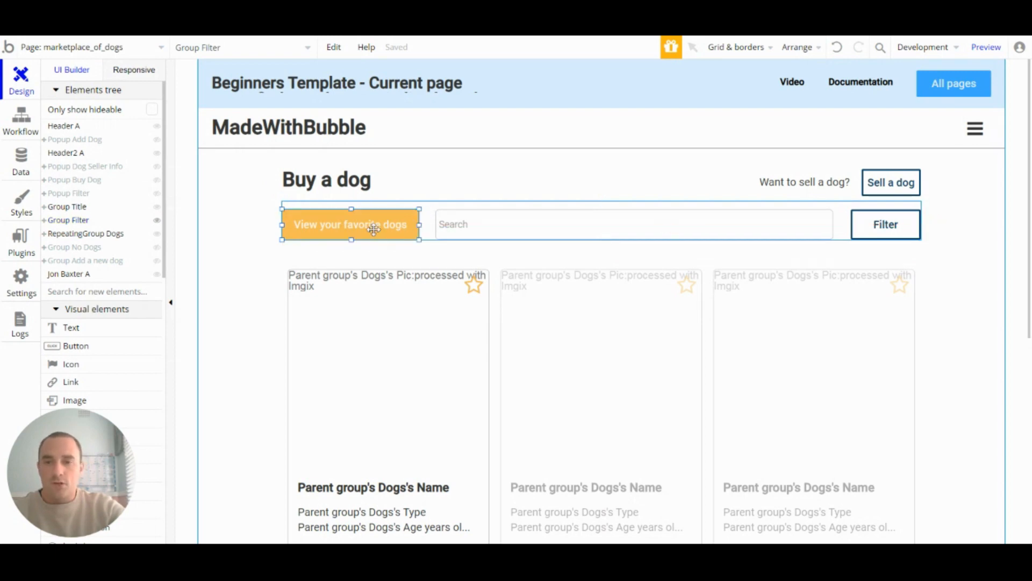
double_click(377, 235)
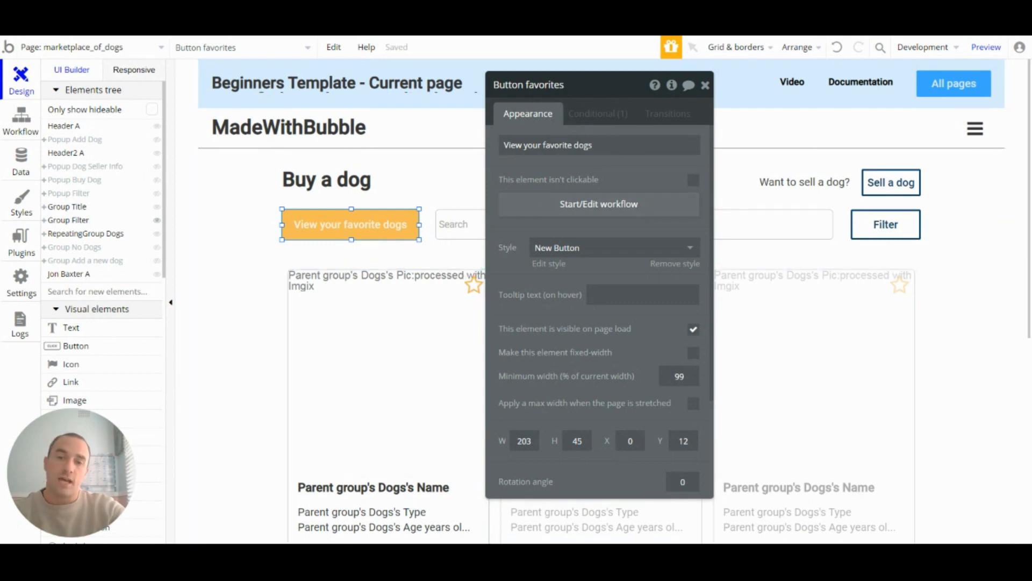
left_click(613, 114)
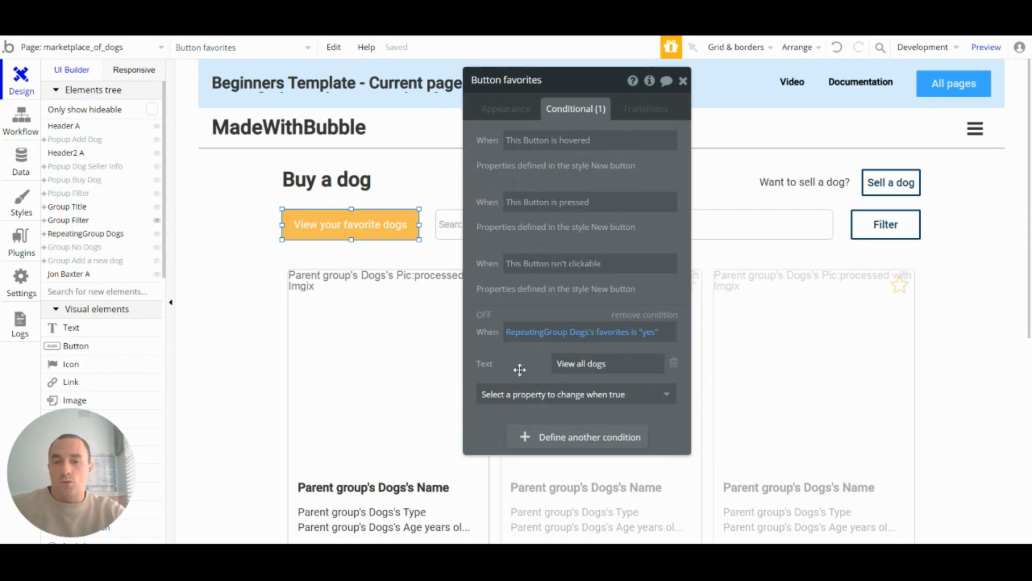
left_click_drag(565, 364, 538, 369)
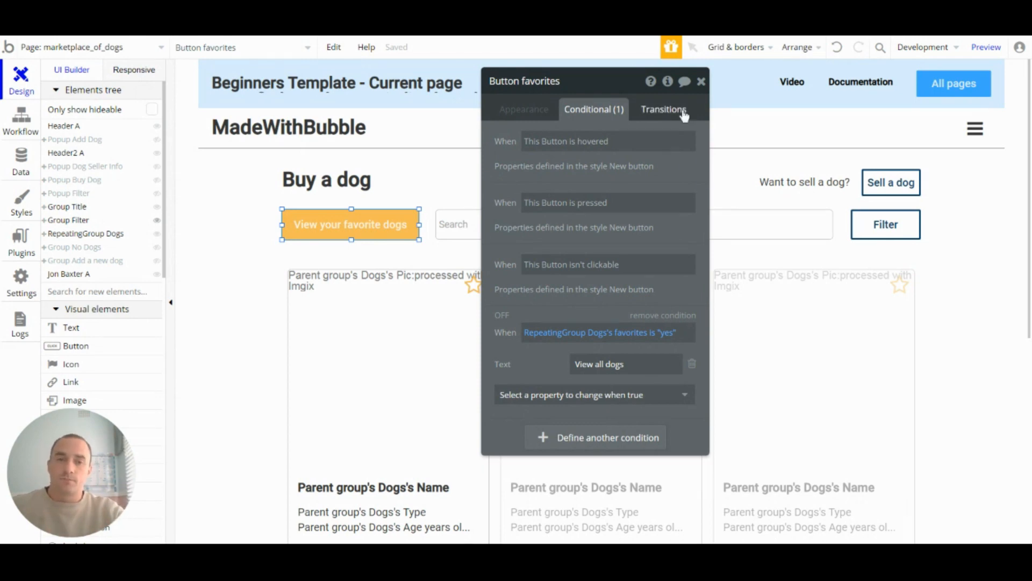
left_click(702, 81)
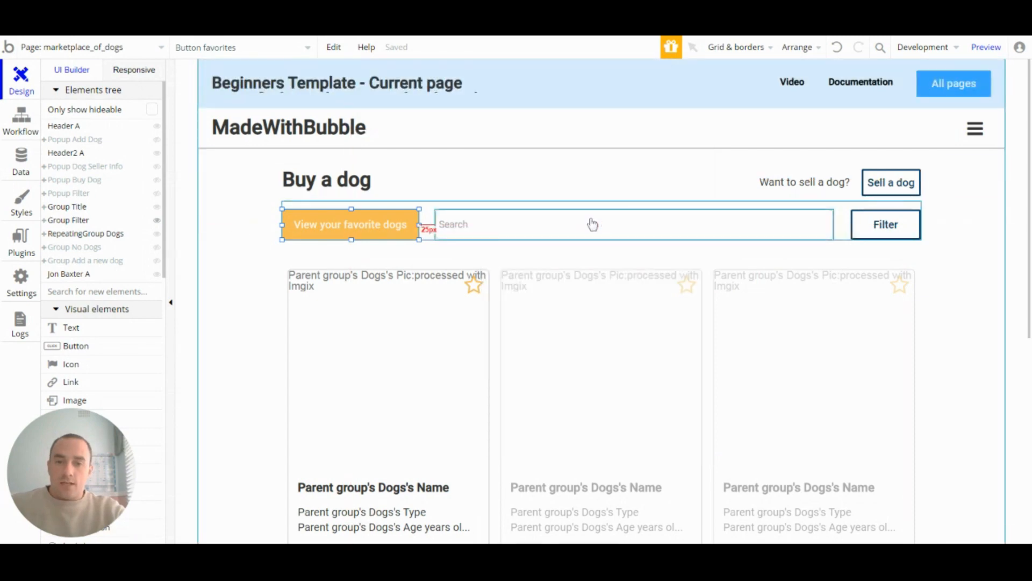
Step: View the Search input's appearance properties, close them, and look over the dogs repeating group below
left_click(591, 225)
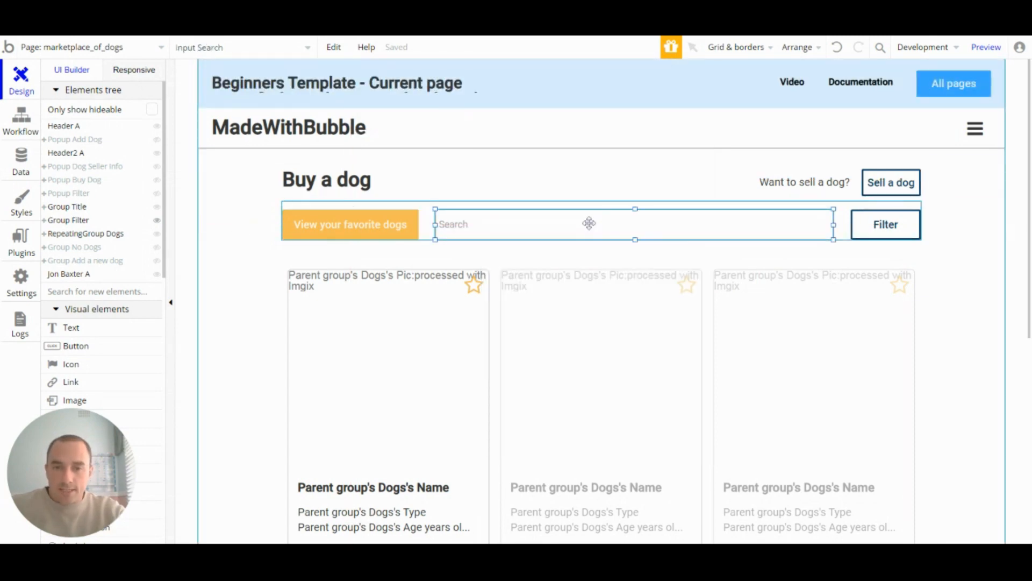
double_click(489, 231)
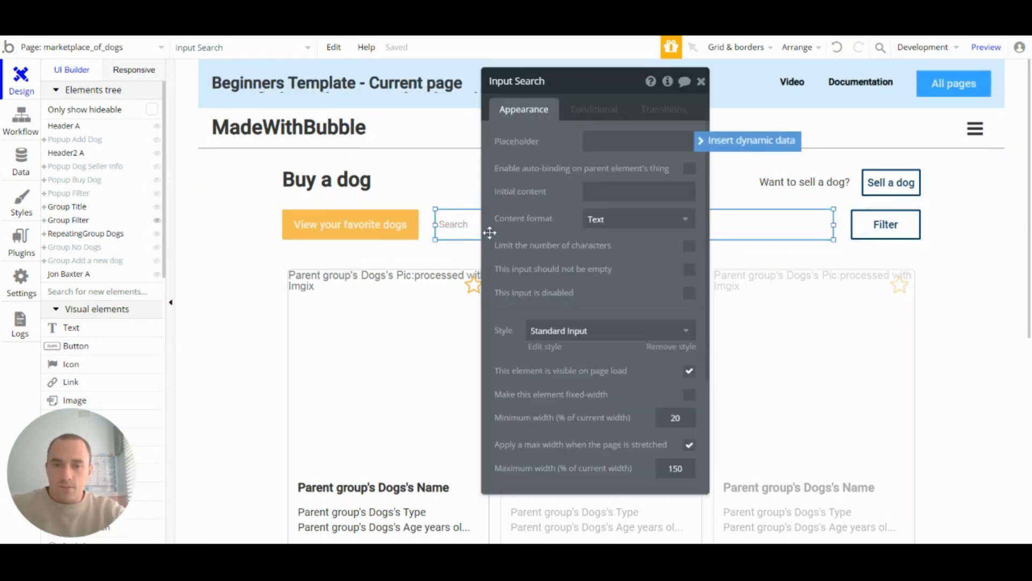
left_click(701, 82)
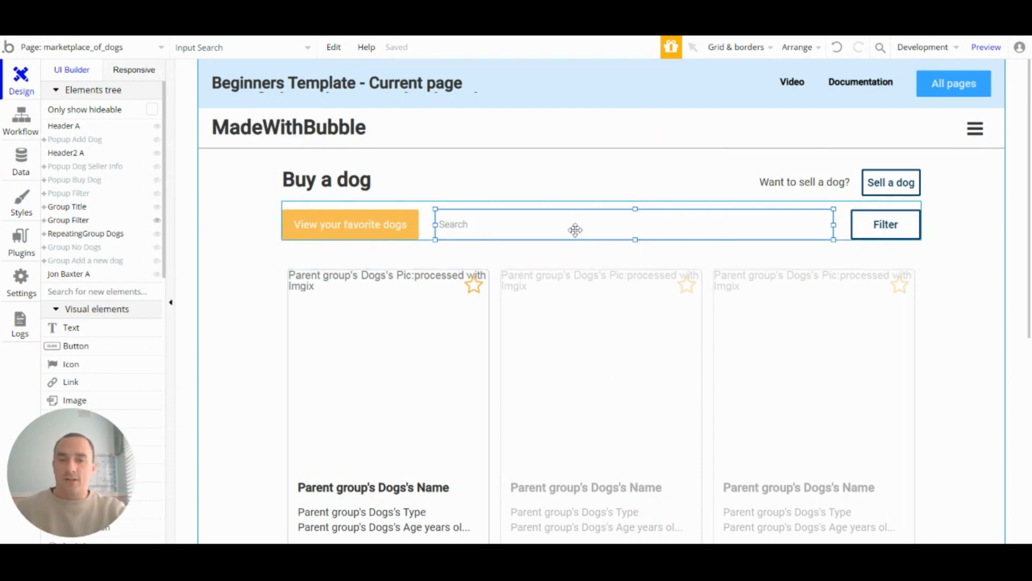
scroll(573, 350, "down", 2)
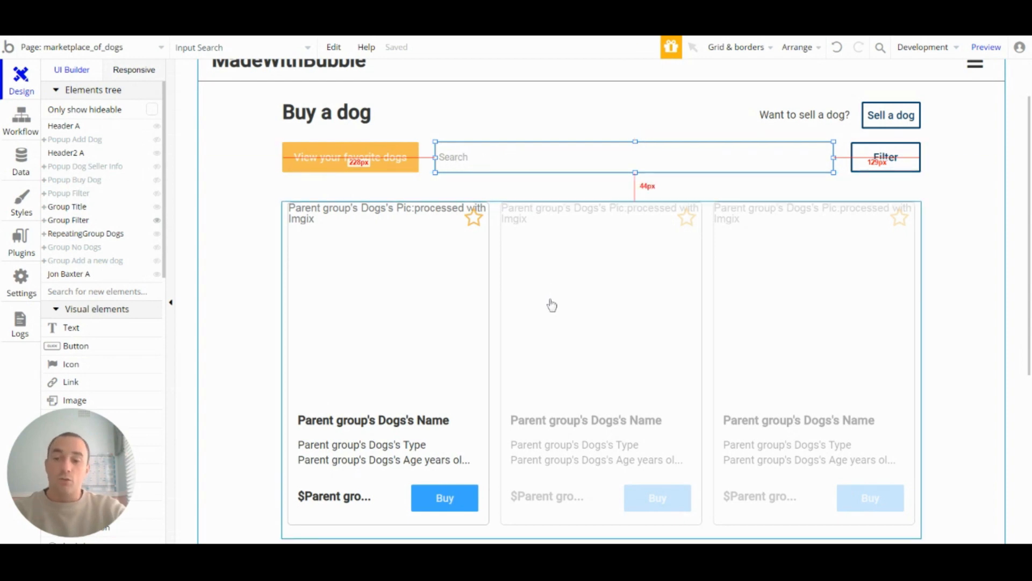
Step: Show Popup Filter in the editor and inspect the choices of its Sort dropdown
left_click(893, 166)
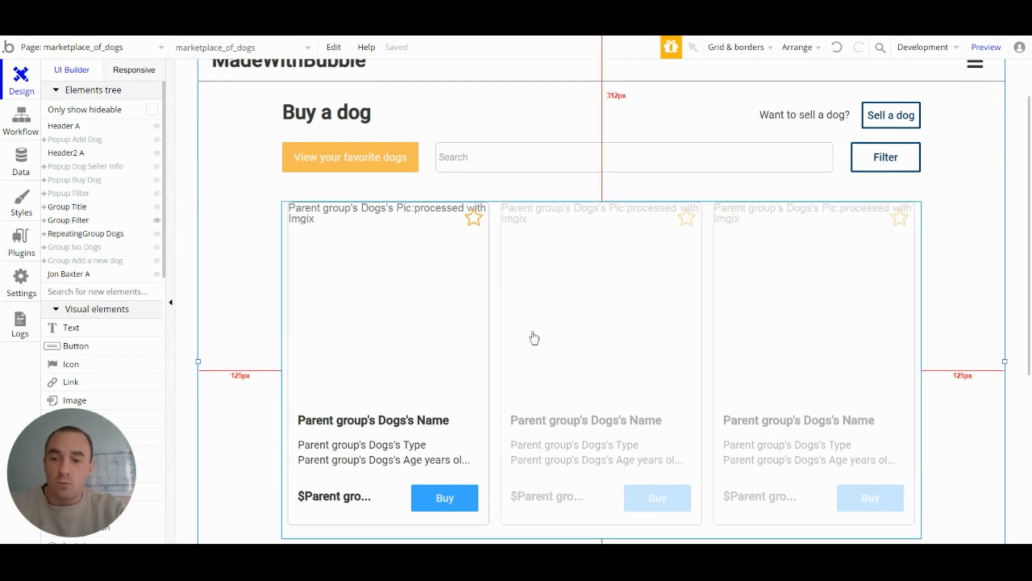
left_click(156, 193)
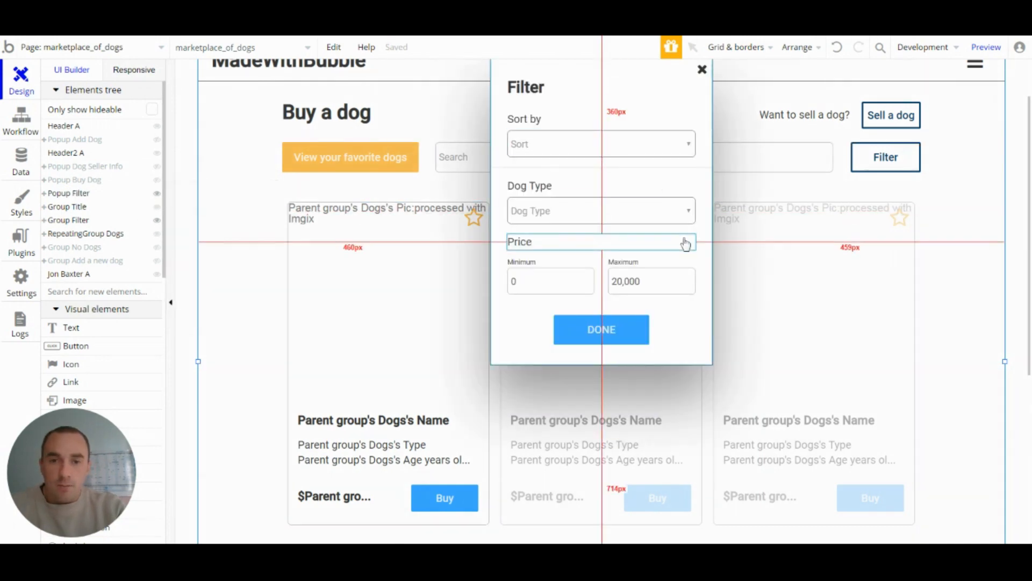
scroll(685, 242, "up", 1)
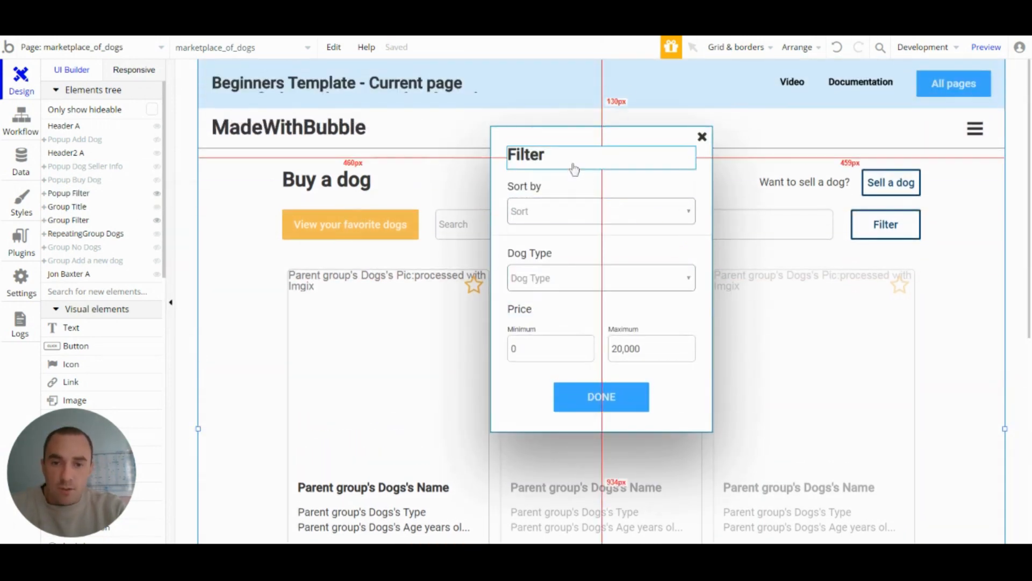
double_click(546, 216)
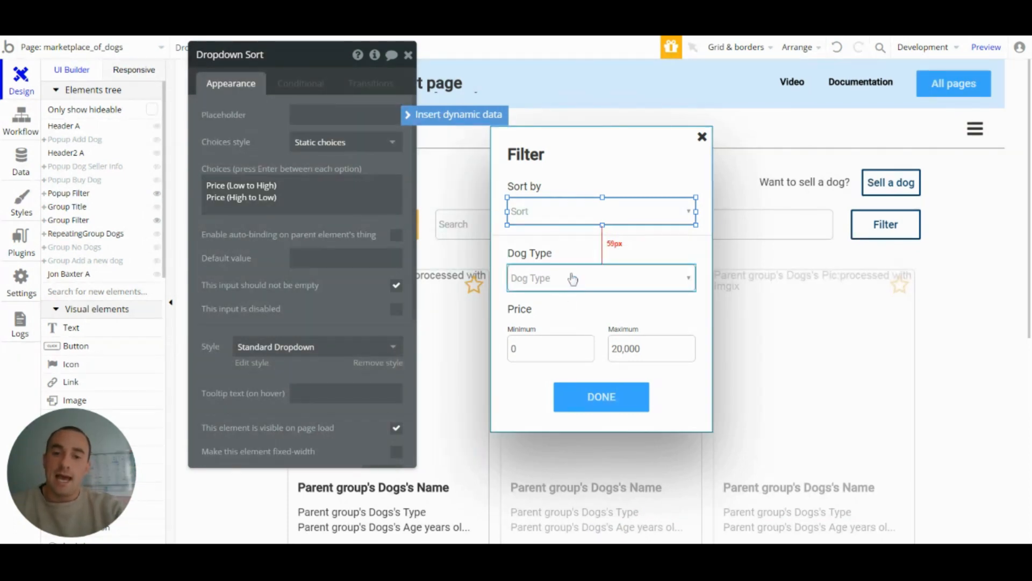
Step: View the Popup Filter's properties and inspect the dynamic choices source of its Dog Type dropdown
left_click(554, 295)
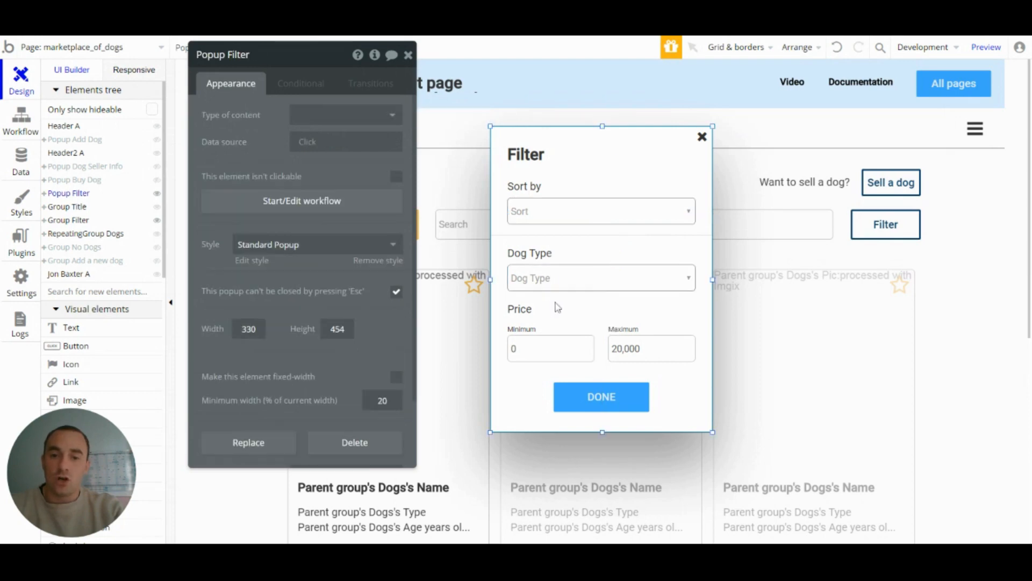
left_click(555, 272)
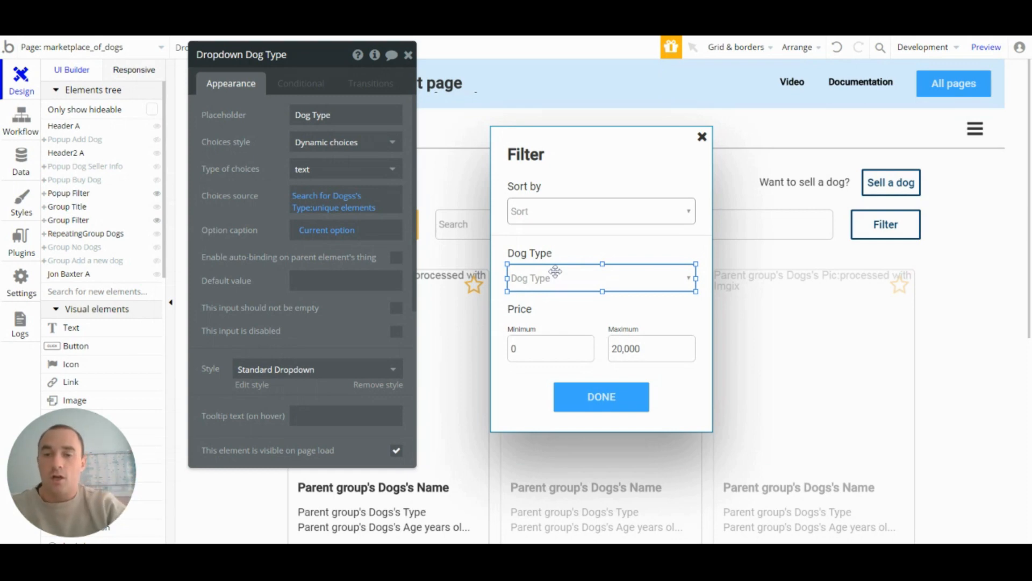
left_click_drag(555, 272, 562, 280)
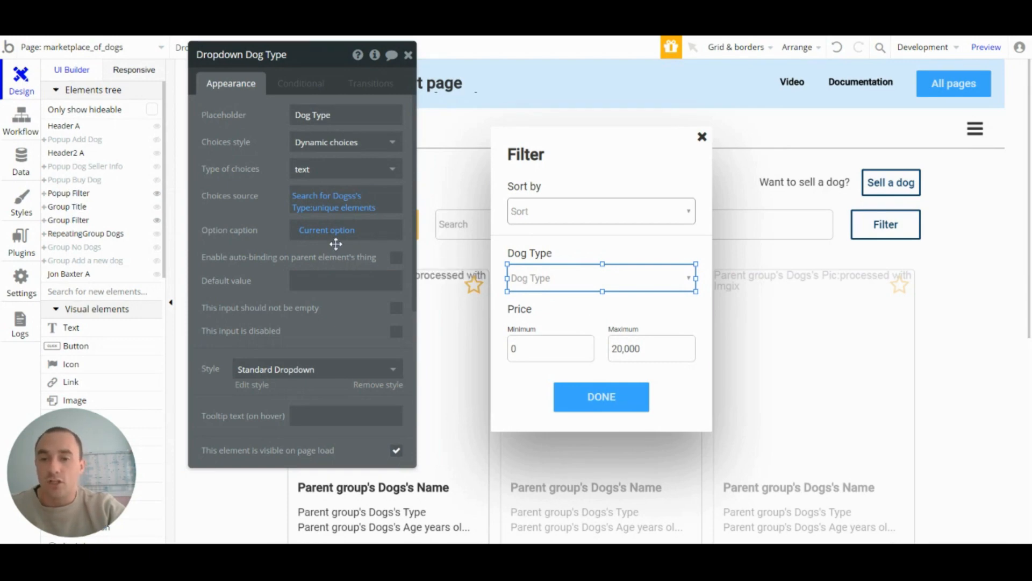
Step: Inspect the properties of the minimum and maximum price inputs and the Maximum label in the filter popup
left_click(592, 353)
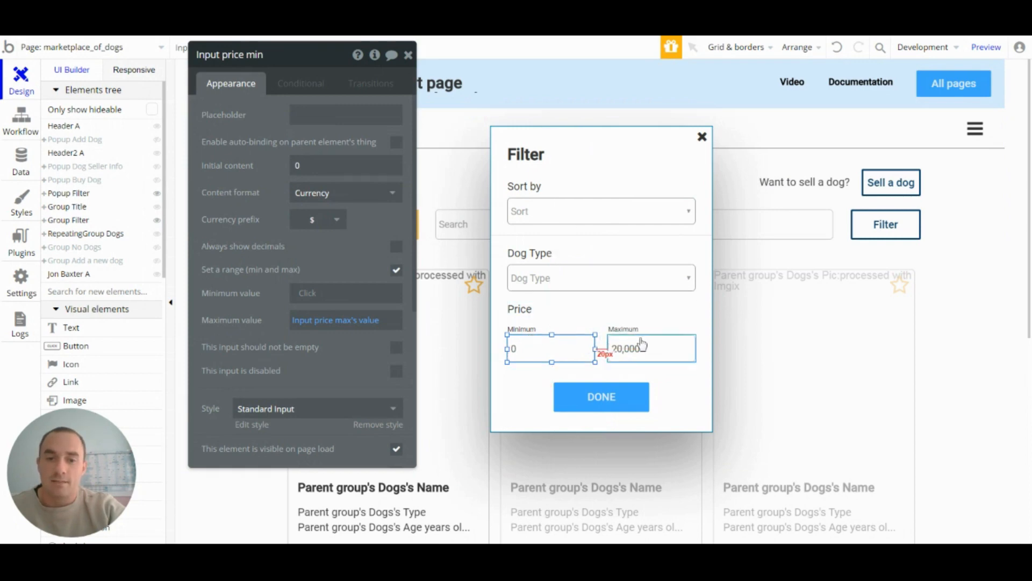
left_click(642, 357)
left_click(623, 330)
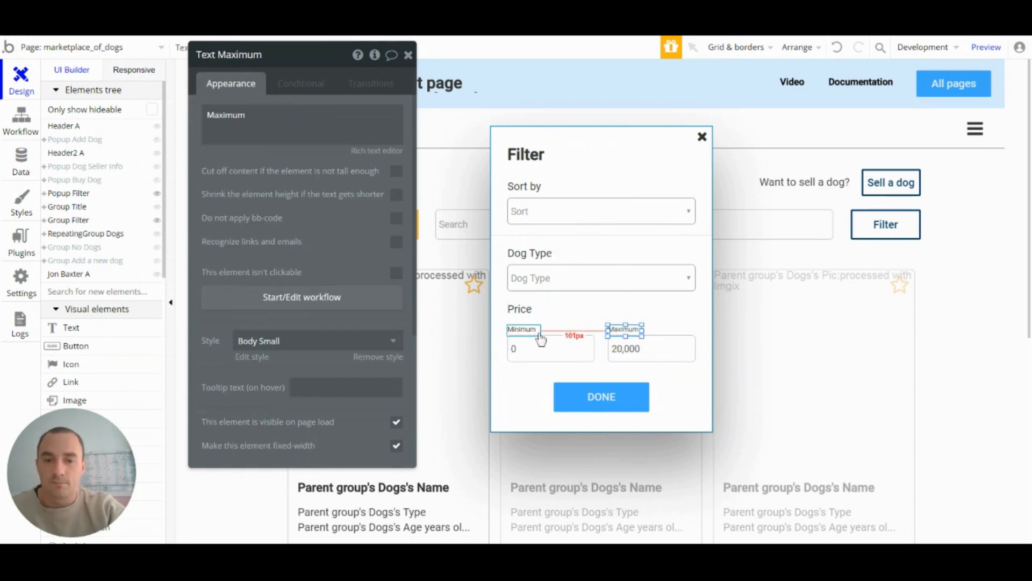
Step: Inspect the properties of the minimum price input in the filter popup, then leave the popup by selecting the page's Filter element
left_click(524, 346)
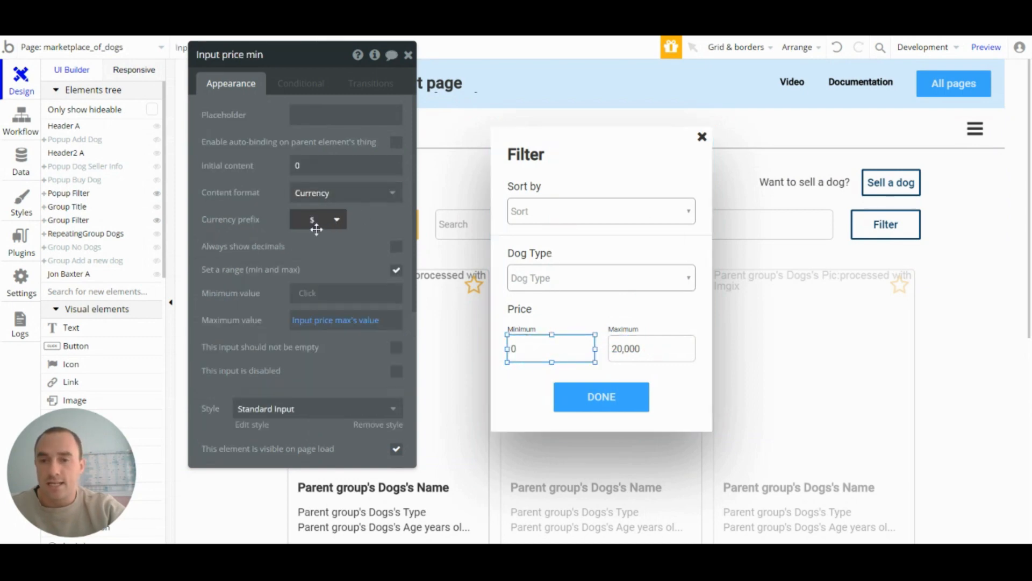
left_click(886, 225)
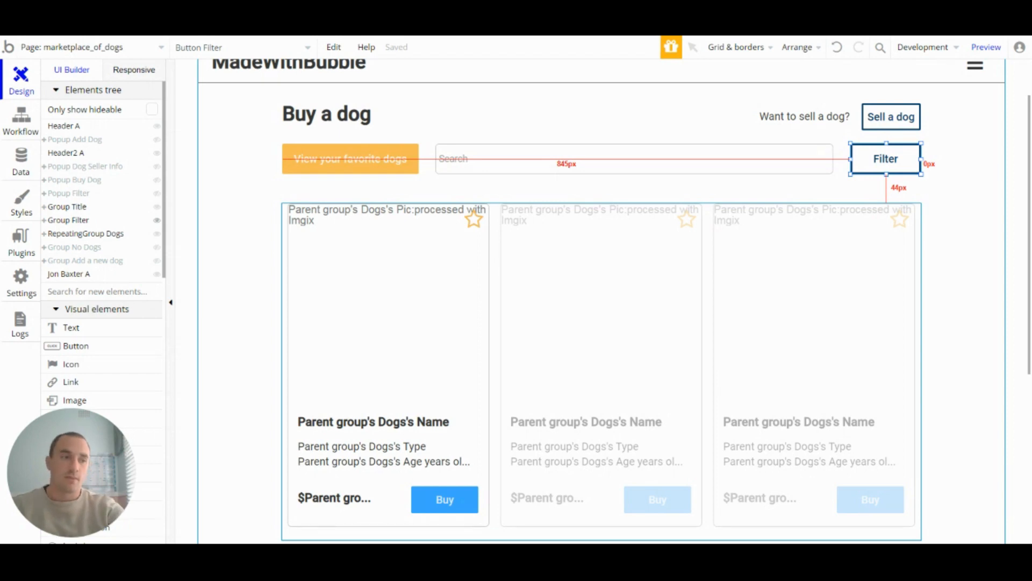
Step: View the properties of RepeatingGroup Dogs and examine the dog search used as its data source
left_click(636, 355)
double_click(636, 355)
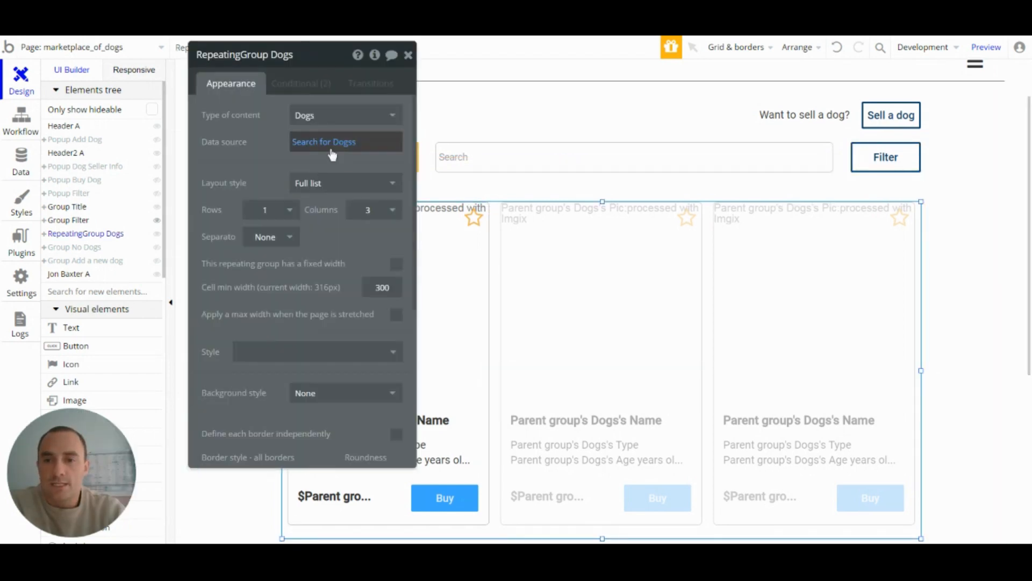
left_click_drag(299, 162, 514, 181)
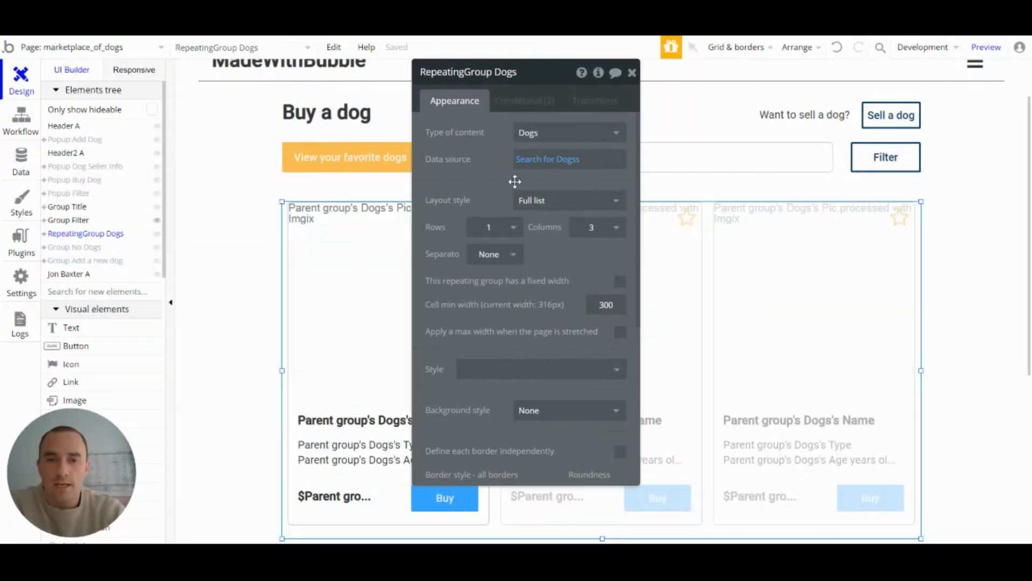
left_click(540, 168)
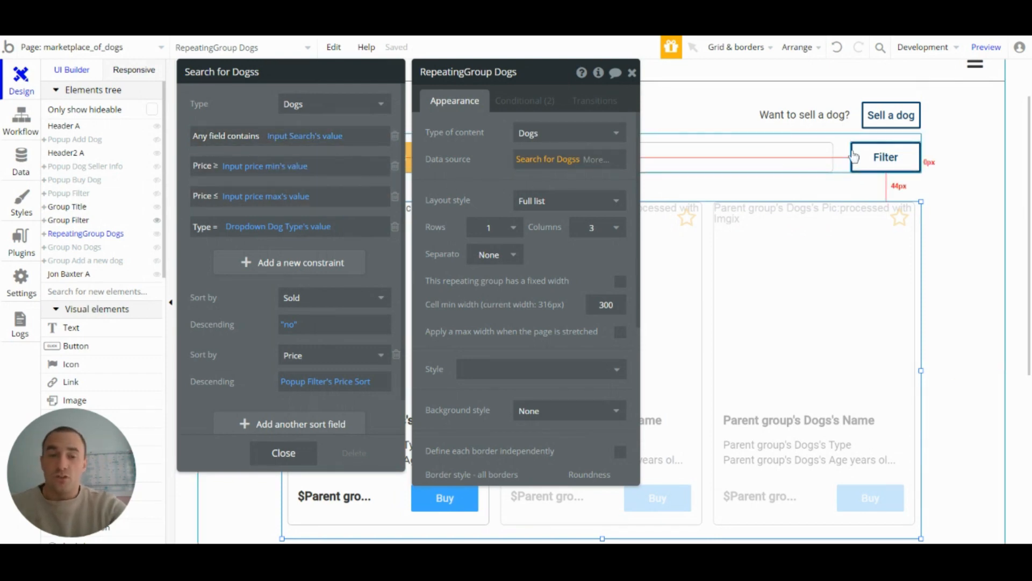
Step: View the Search input's appearance properties, keeping the dogs repeating group in sight
left_click(758, 166)
left_click_drag(367, 71, 296, 75)
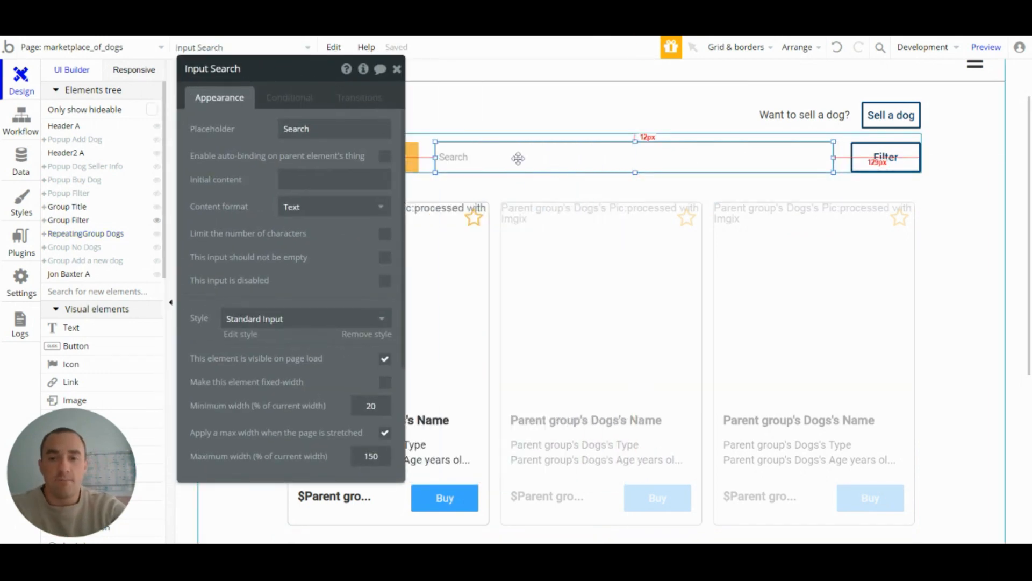
left_click_drag(323, 149, 365, 146)
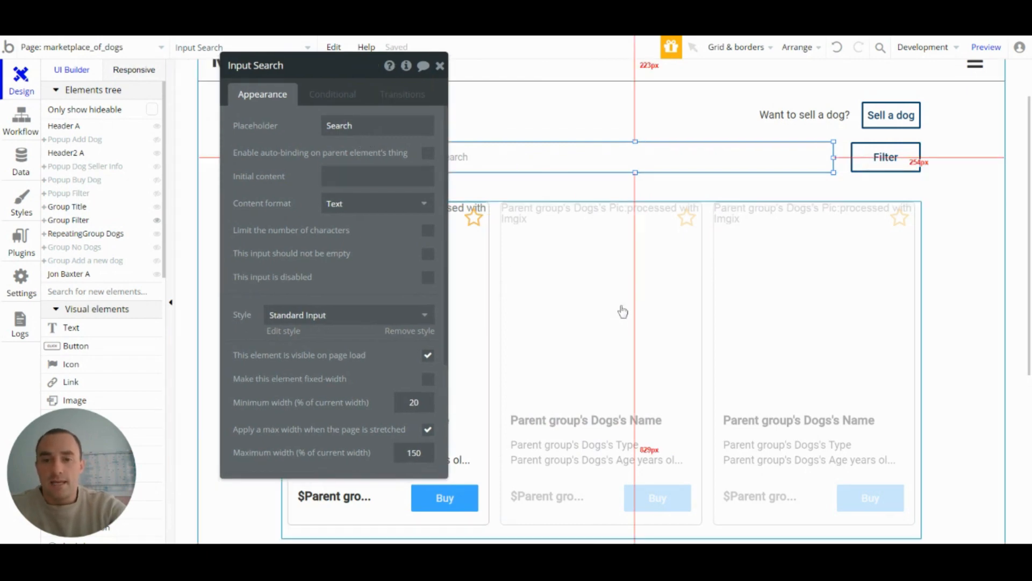
Step: Reopen the data source search of RepeatingGroup Dogs and examine its constraints, sort fields and Ignore empty constraints option
left_click(454, 225)
left_click(358, 156)
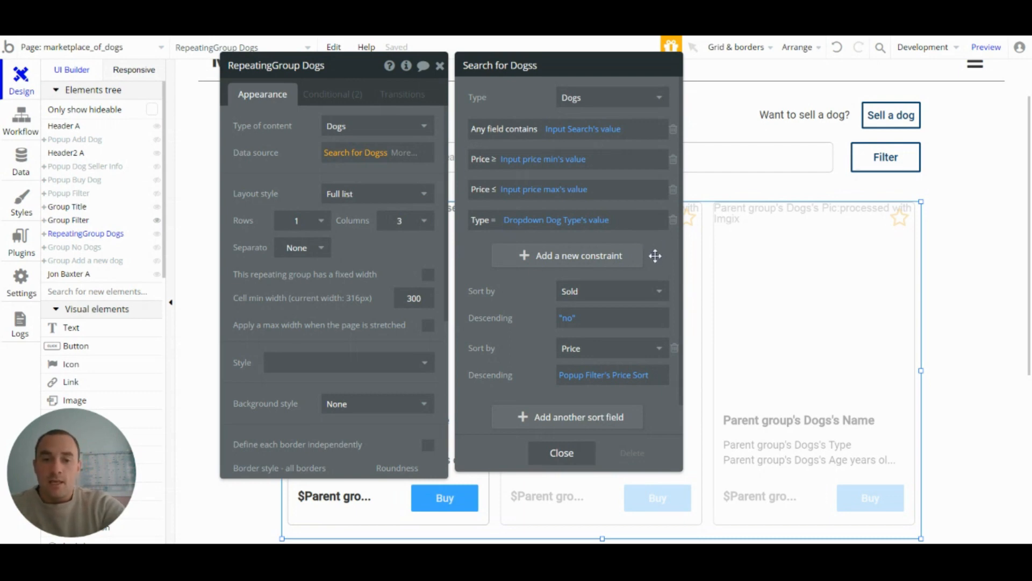
scroll(661, 252, "down", 1)
scroll(623, 206, "up", 1)
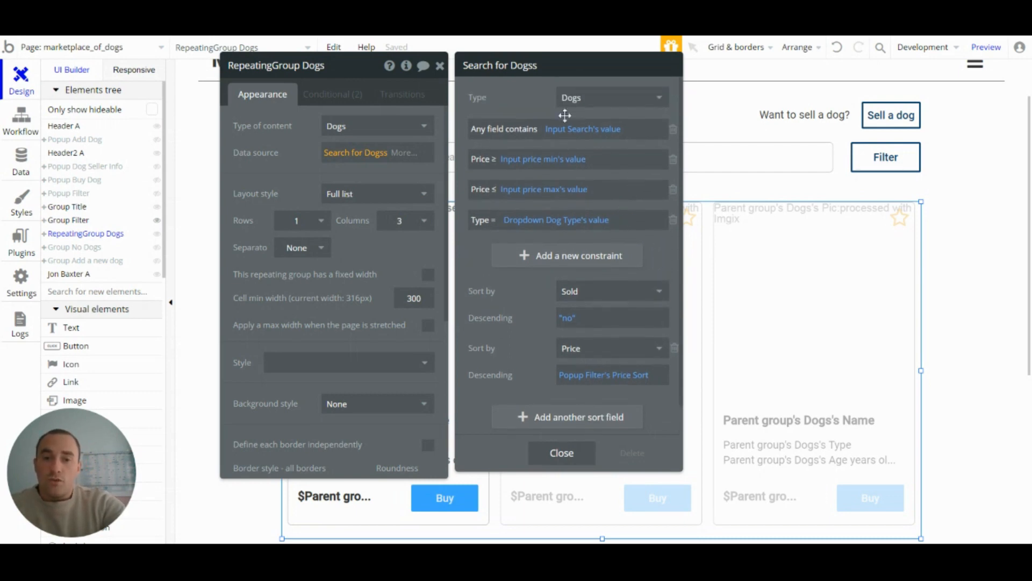
scroll(586, 207, "down", 1)
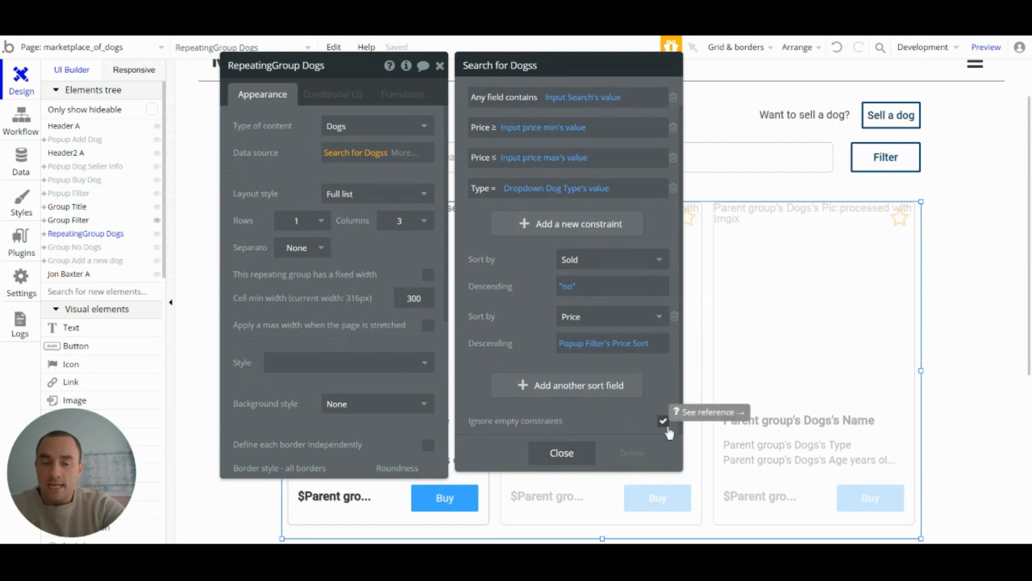
scroll(651, 384, "up", 1)
scroll(654, 400, "down", 1)
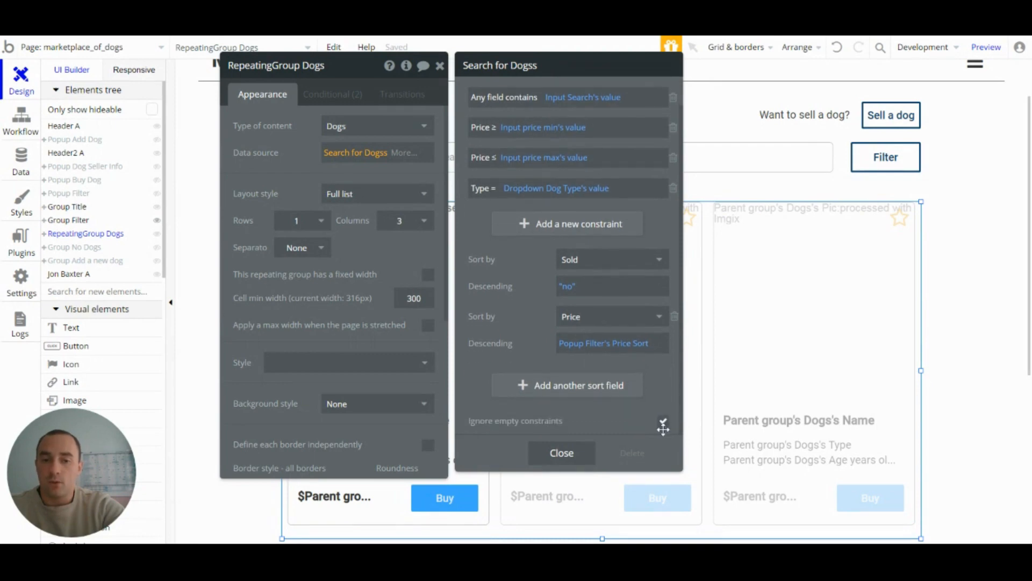
scroll(661, 420, "up", 1)
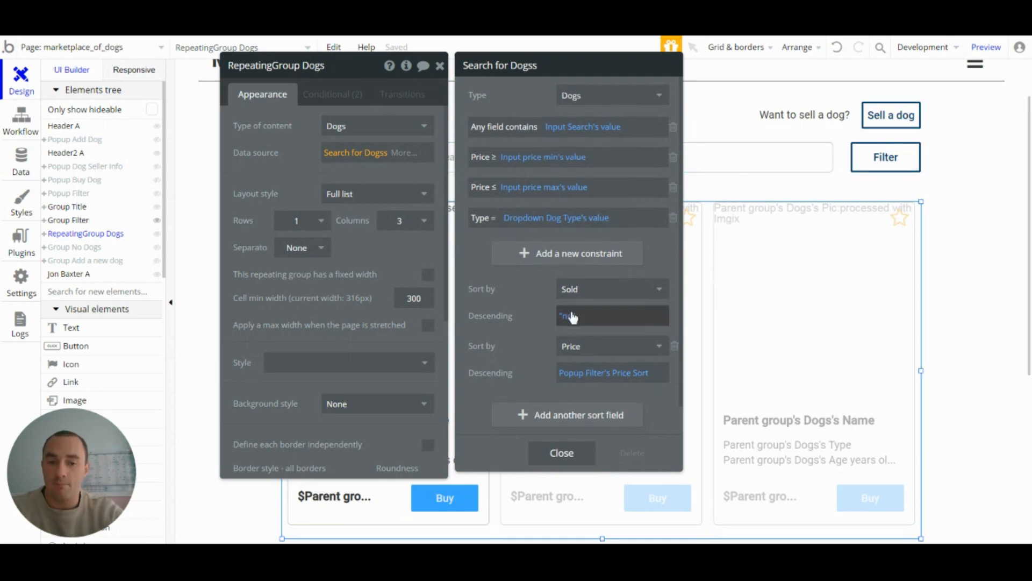
scroll(575, 350, "down", 1)
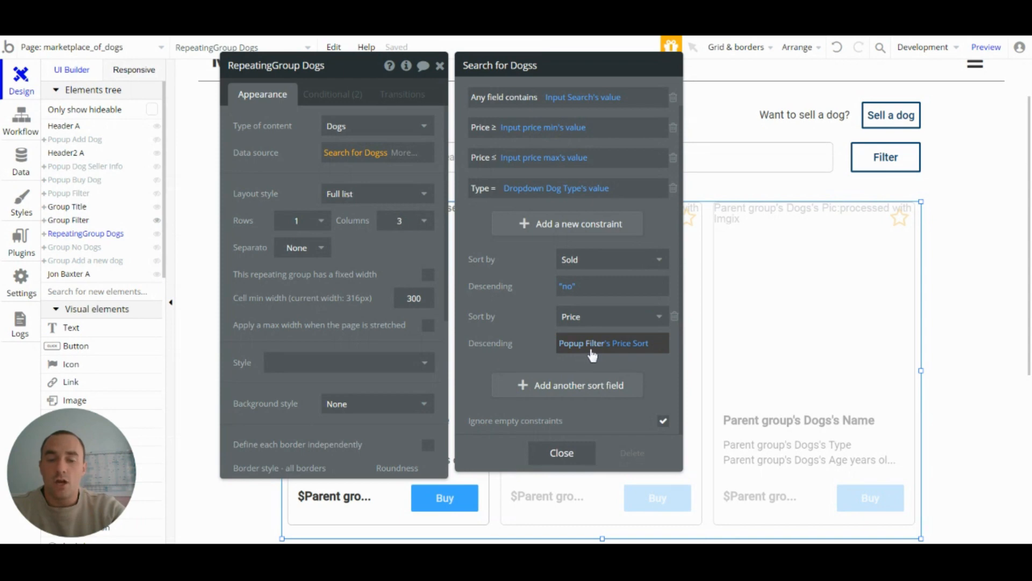
mouse_move(592, 350)
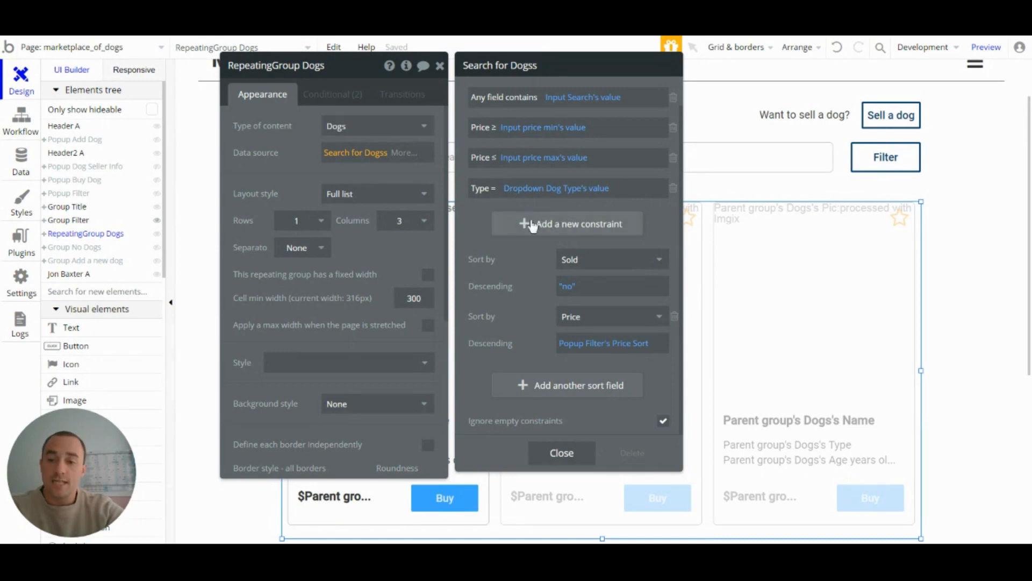
Step: Review the conditions of RepeatingGroup Dogs and inspect the data source search of its favorites condition
left_click(346, 96)
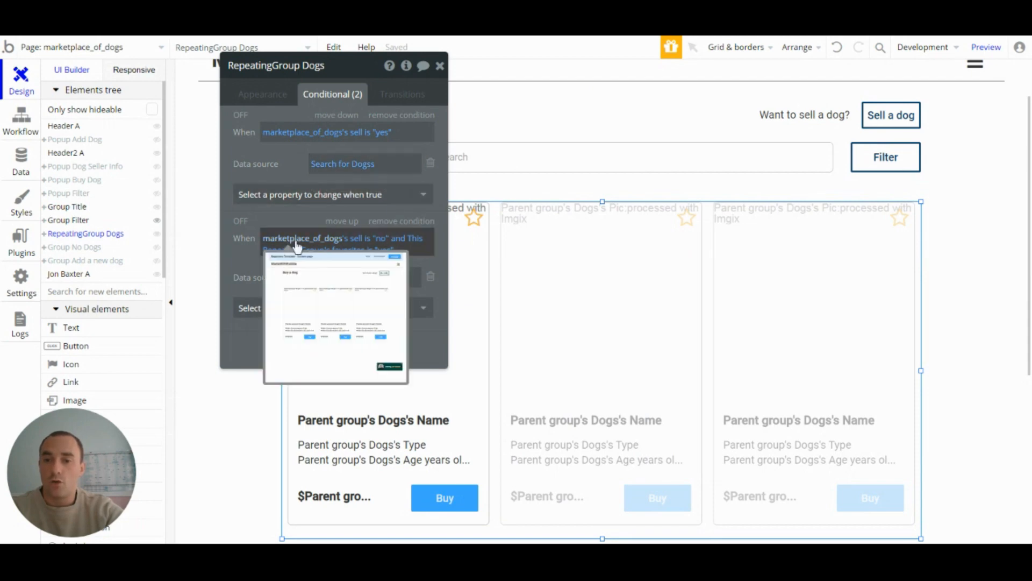
mouse_move(297, 250)
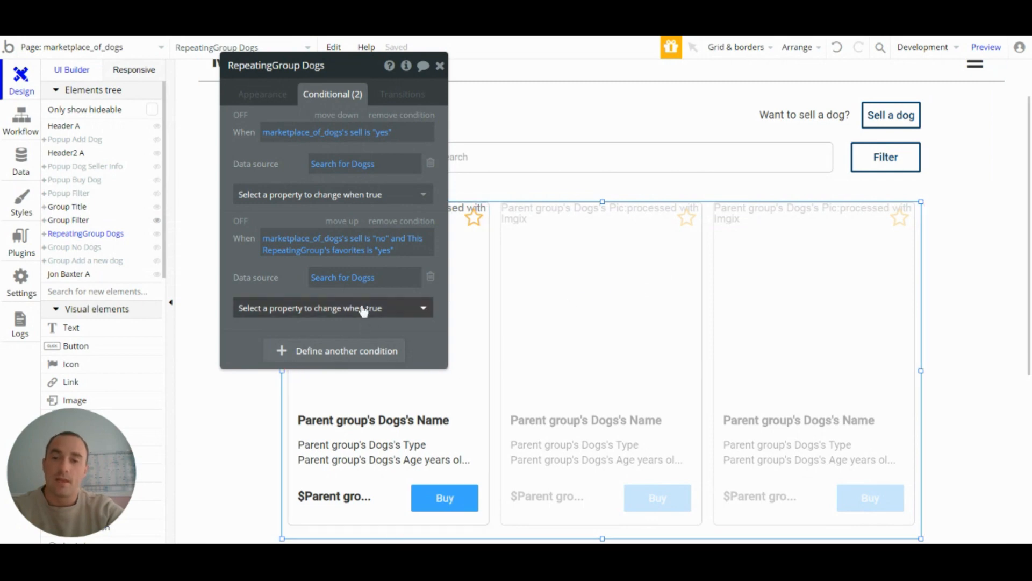
left_click(339, 283)
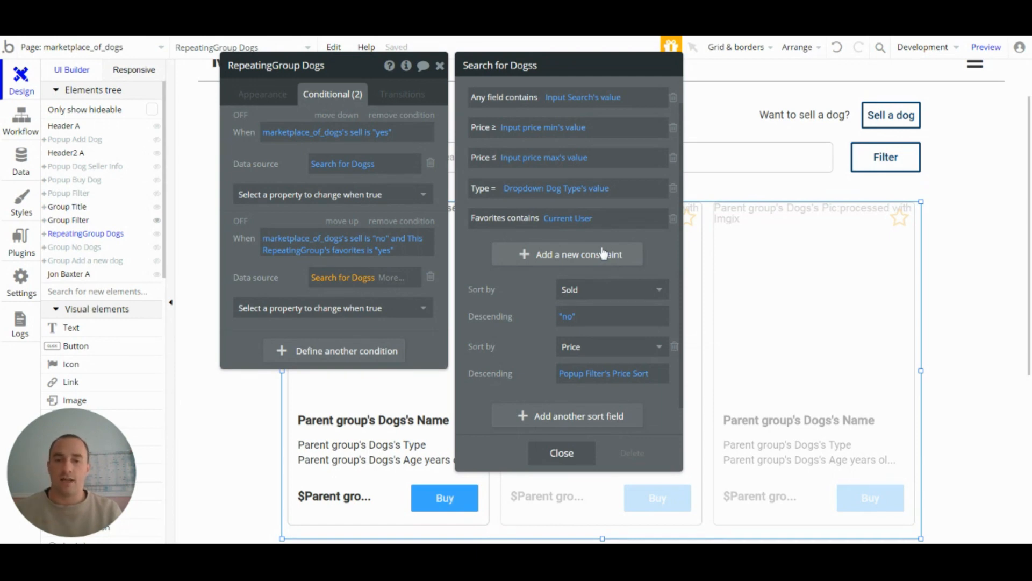
left_click(783, 286)
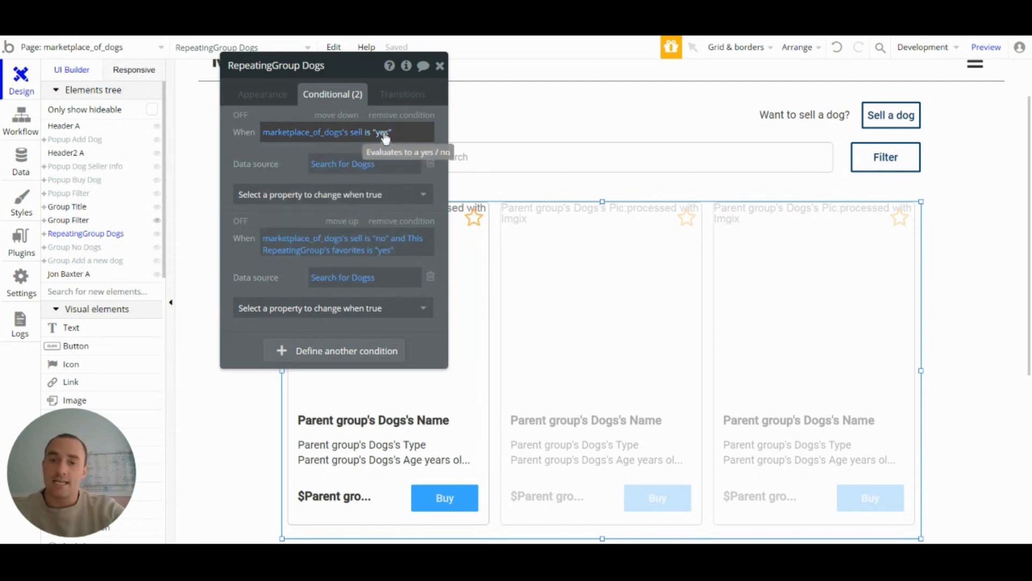
Step: Inspect the data source search applied when the page's sell state is "yes", then close the repeating group's properties
left_click(337, 164)
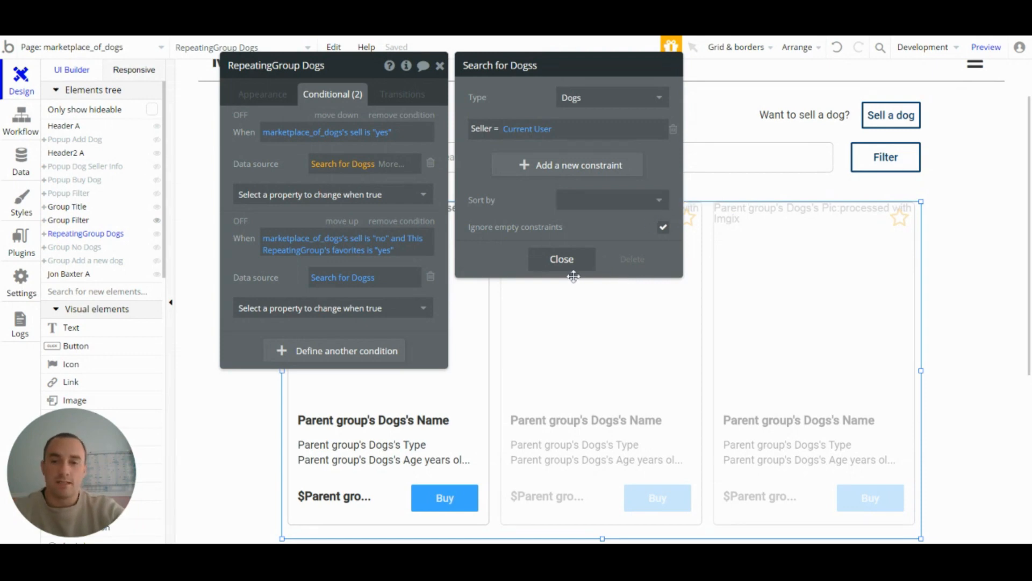
left_click(569, 260)
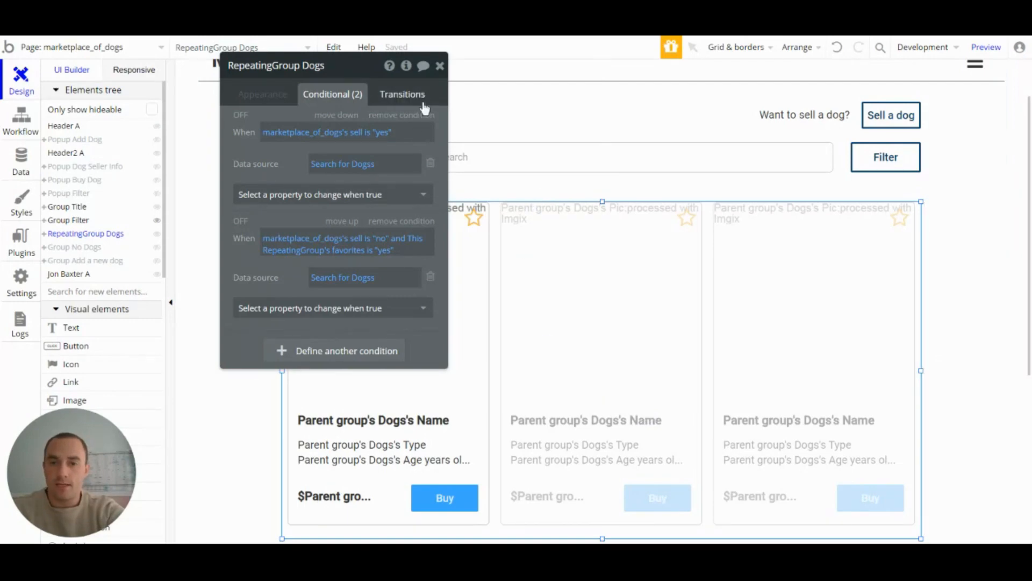
left_click(440, 66)
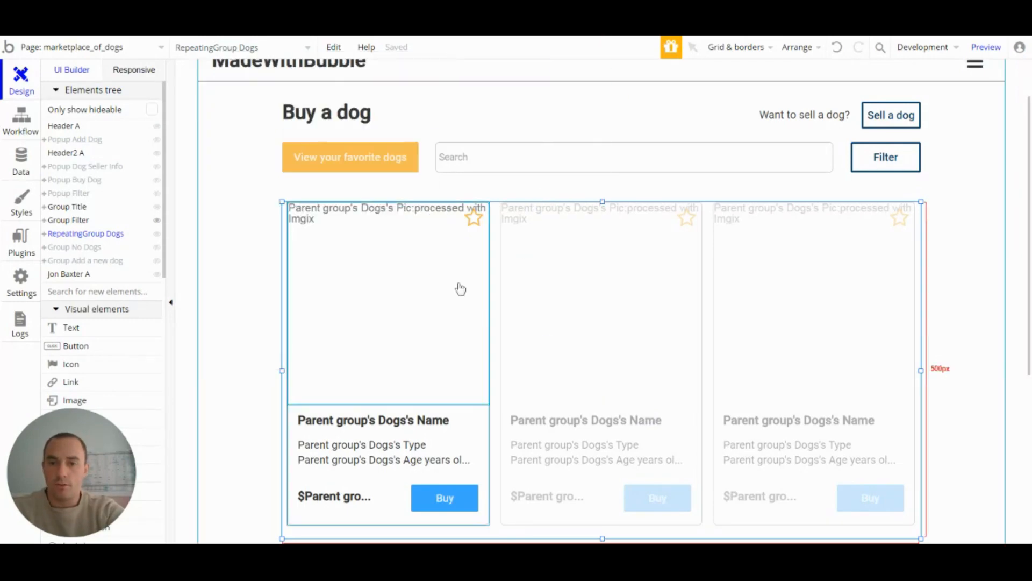
Step: Inspect the content type and data source of Group Dogs in the first cell and the dynamic image source of its dog picture
double_click(480, 417)
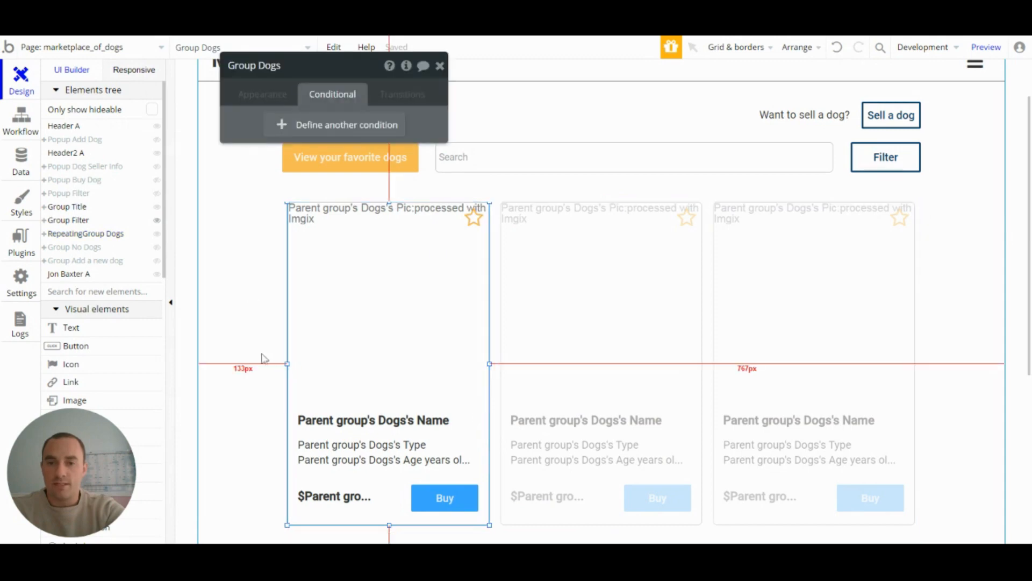
left_click(260, 97)
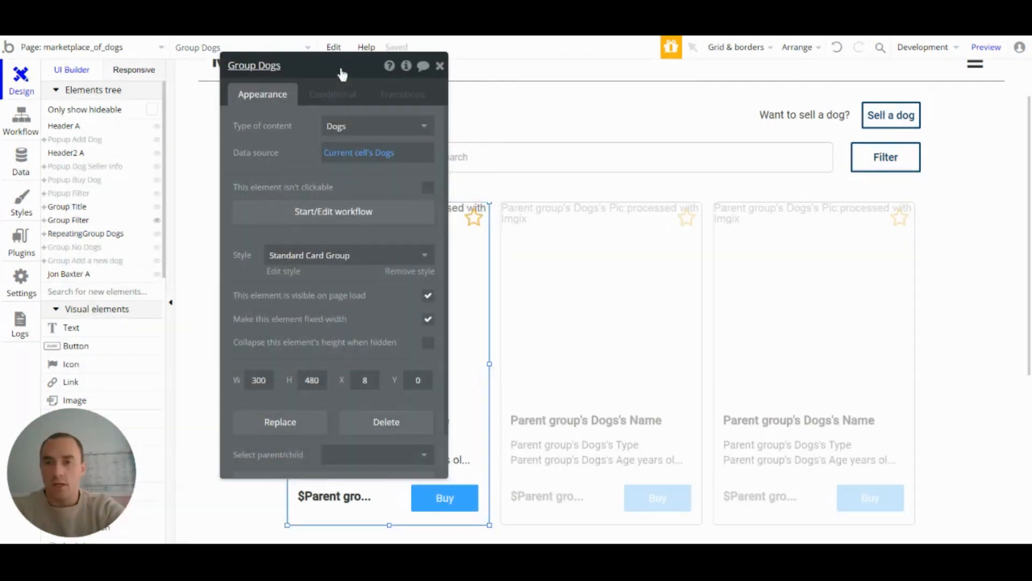
left_click_drag(341, 71, 180, 68)
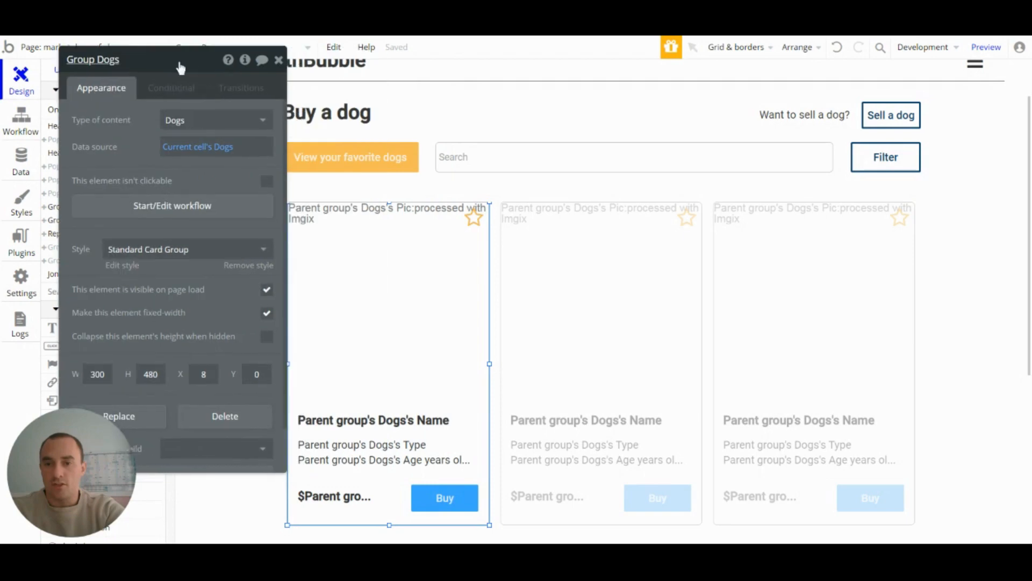
left_click(397, 300)
left_click_drag(225, 110, 195, 127)
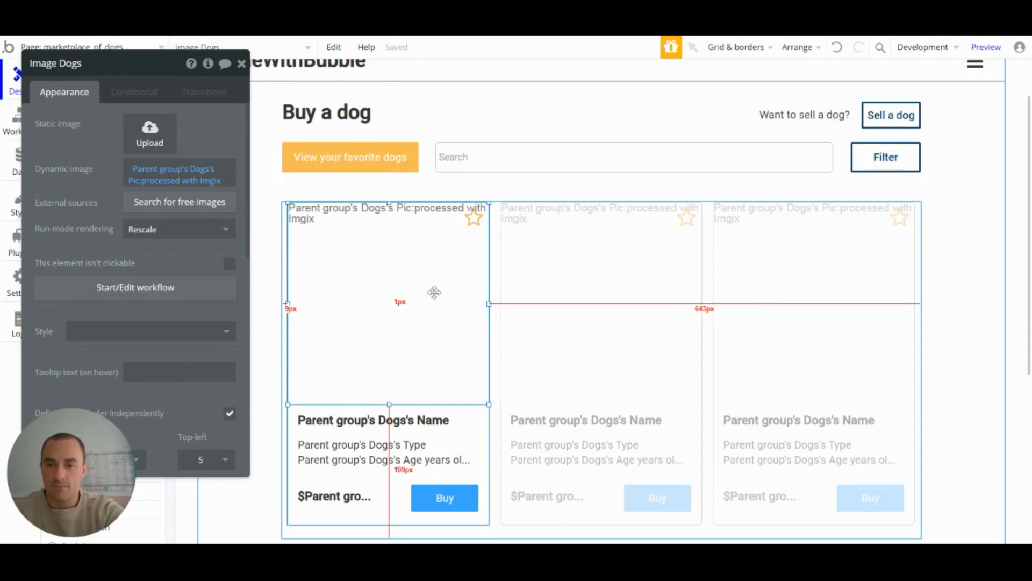
Step: Inspect the properties of the dog card's name, info and cost texts and its Buy button
scroll(338, 362, "down", 3)
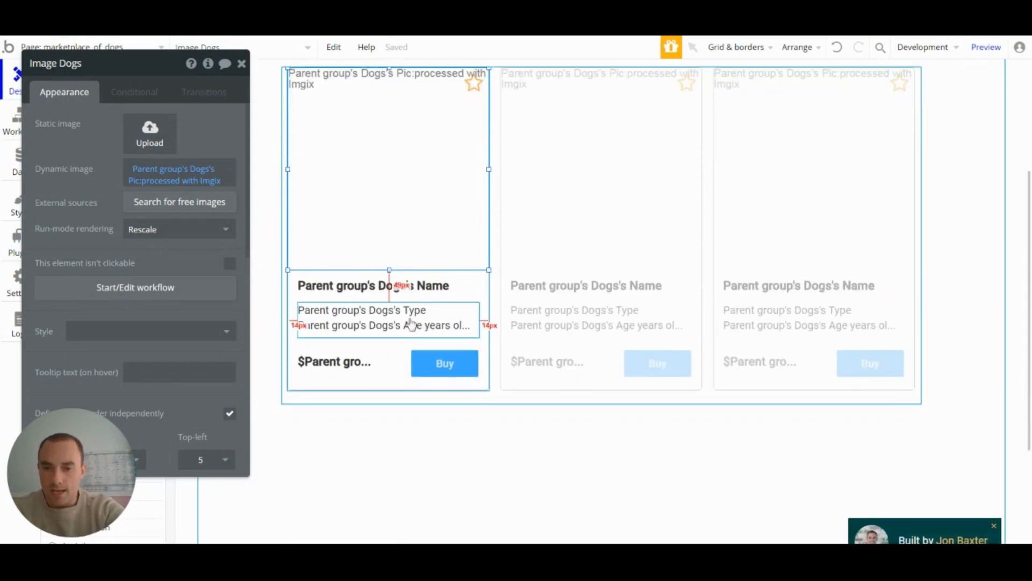
left_click(367, 290)
left_click(376, 329)
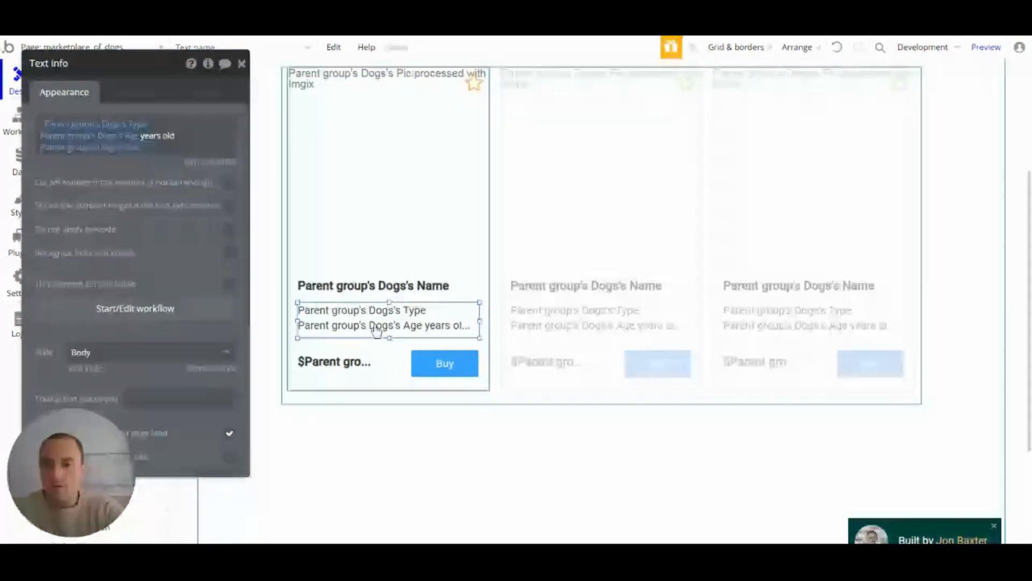
left_click(340, 369)
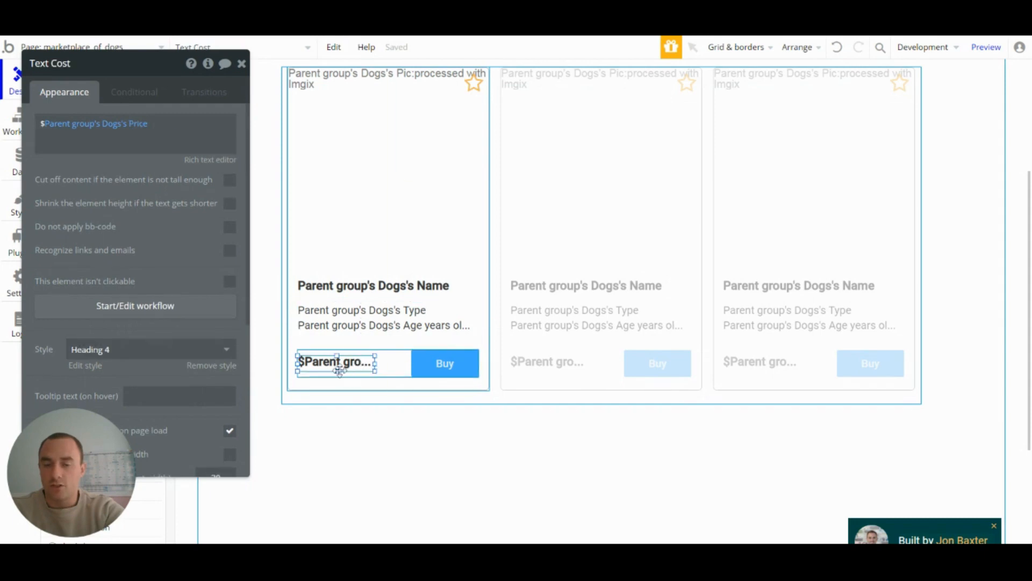
left_click(449, 372)
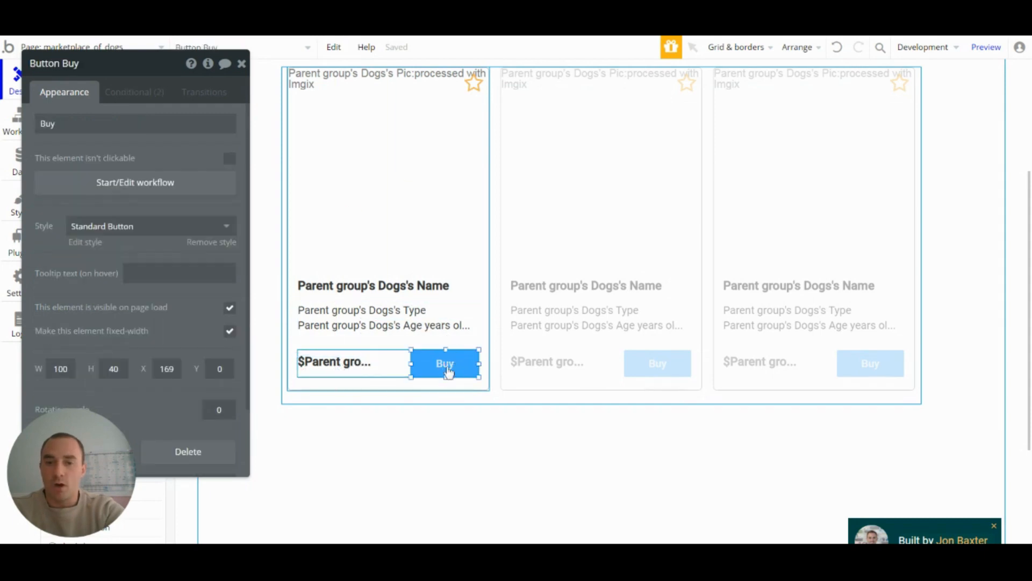
Step: Inspect the favorite star icon's appearance and the conditions that change its icon
left_click(475, 86)
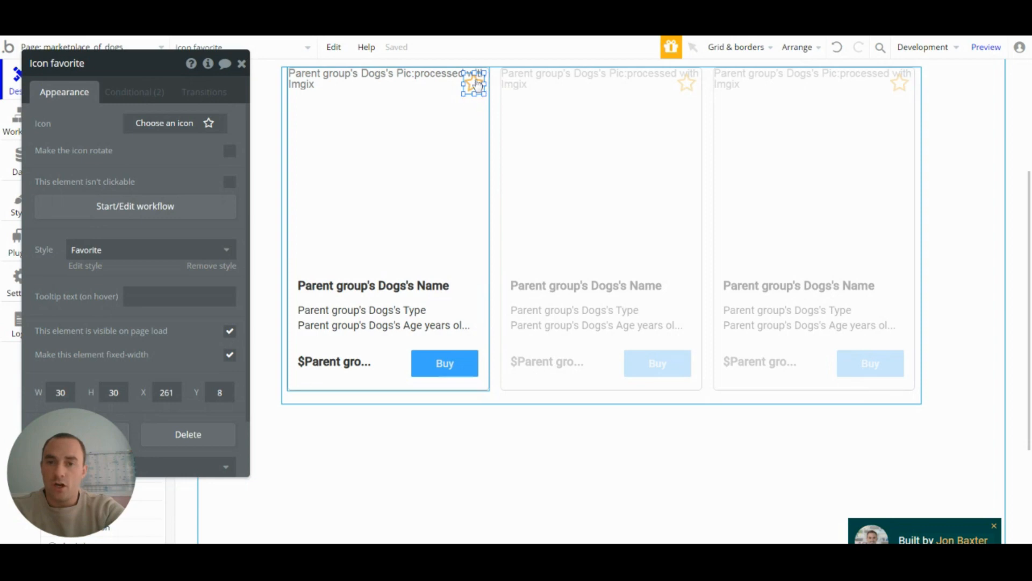
left_click_drag(182, 165, 267, 159)
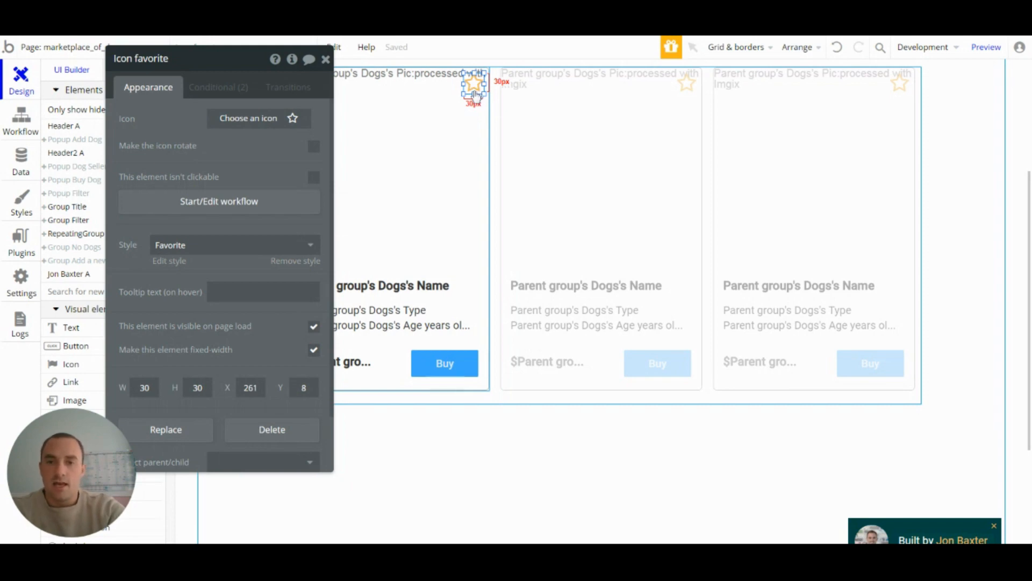
left_click(215, 90)
left_click(143, 89)
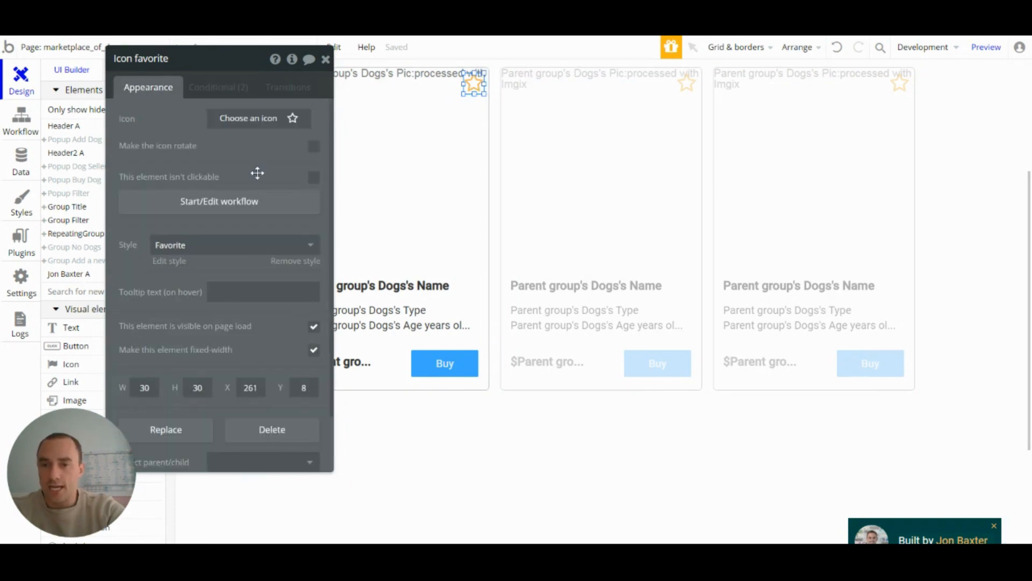
left_click(231, 89)
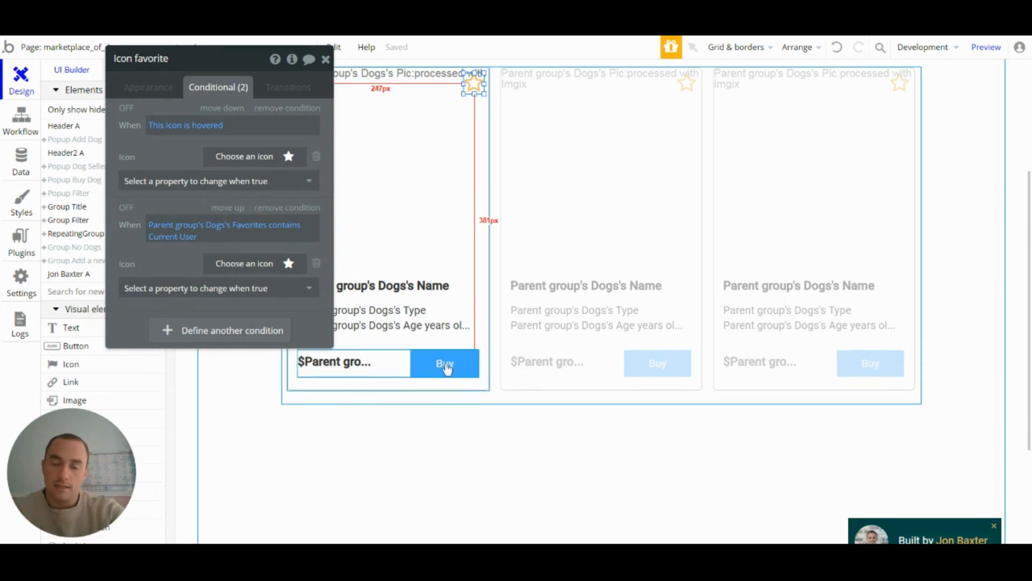
Step: Inspect the Buy button's appearance and its conditions for the dog's seller and sold status, then close its properties
left_click(446, 366)
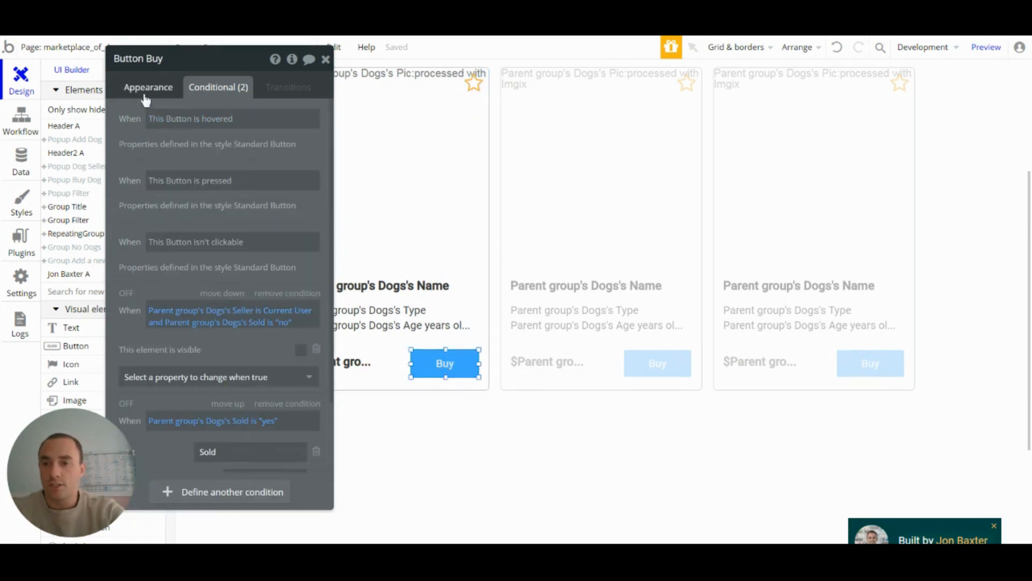
left_click(159, 95)
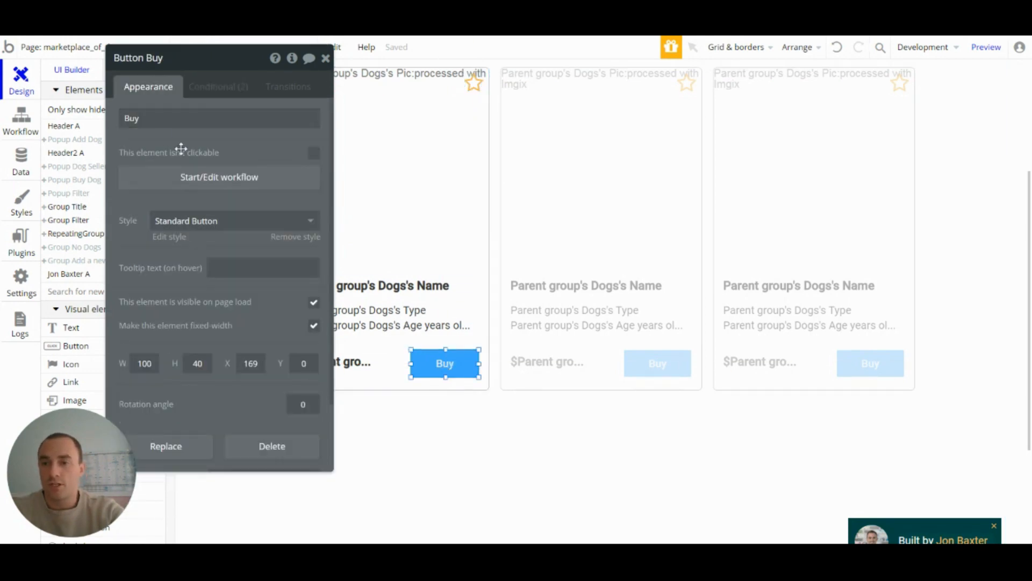
left_click_drag(252, 145, 705, 154)
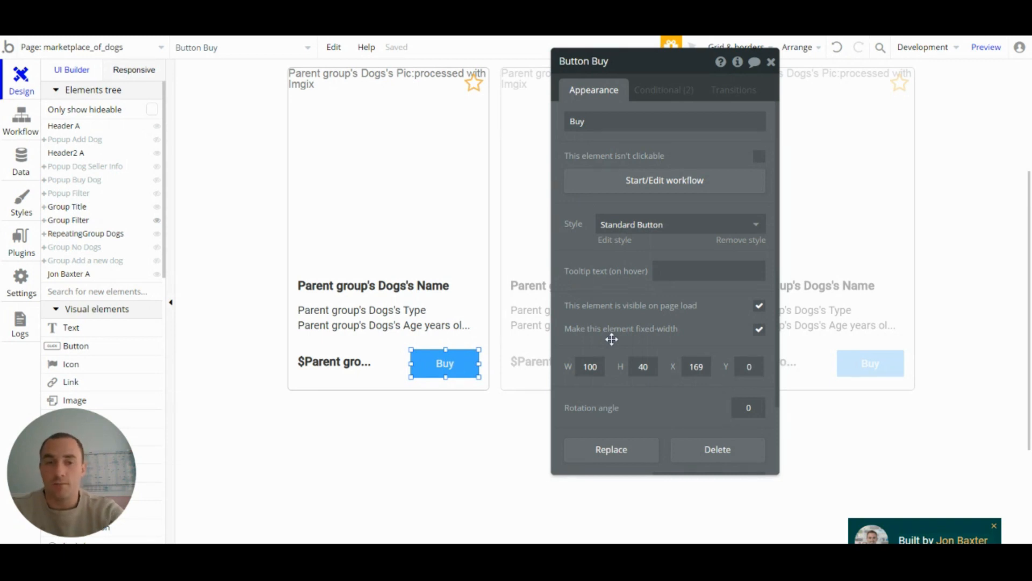
left_click(686, 91)
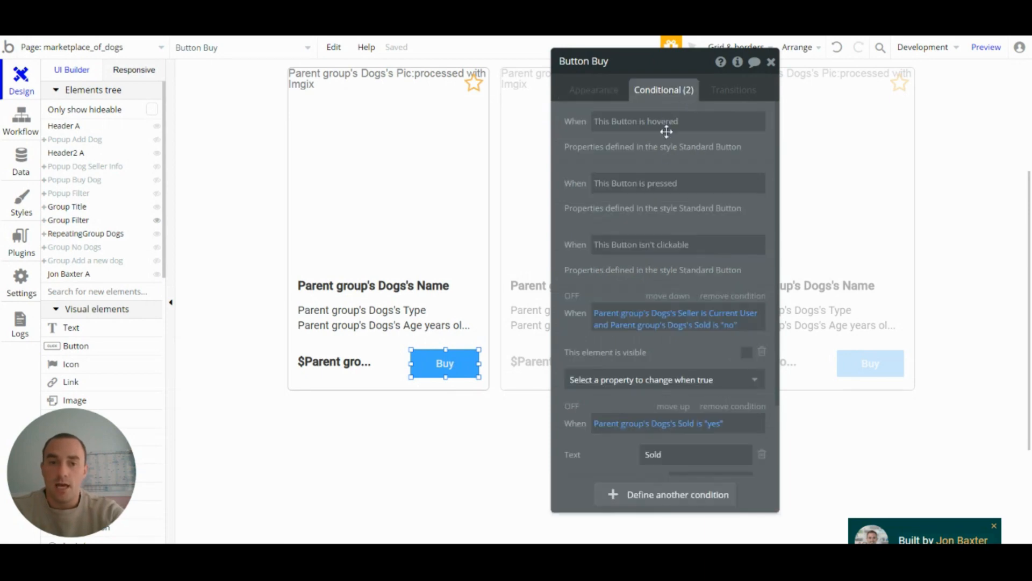
scroll(688, 245, "down", 3)
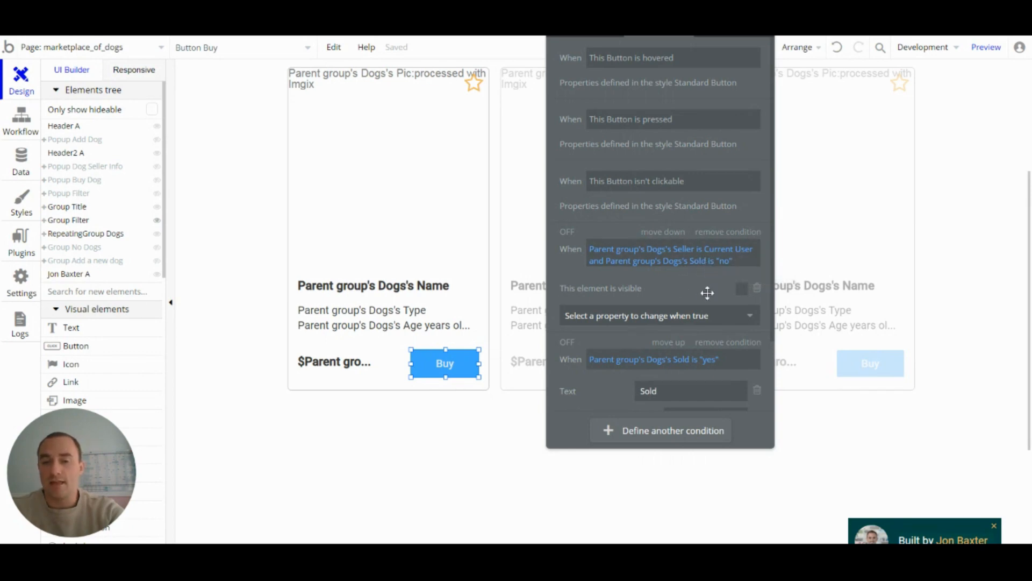
left_click(455, 370)
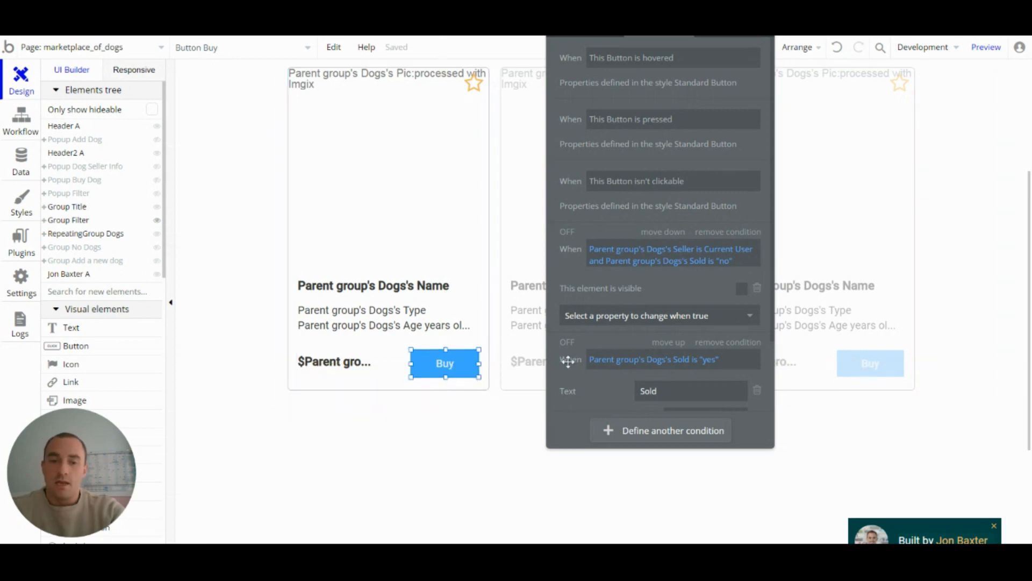
scroll(672, 352, "down", 3)
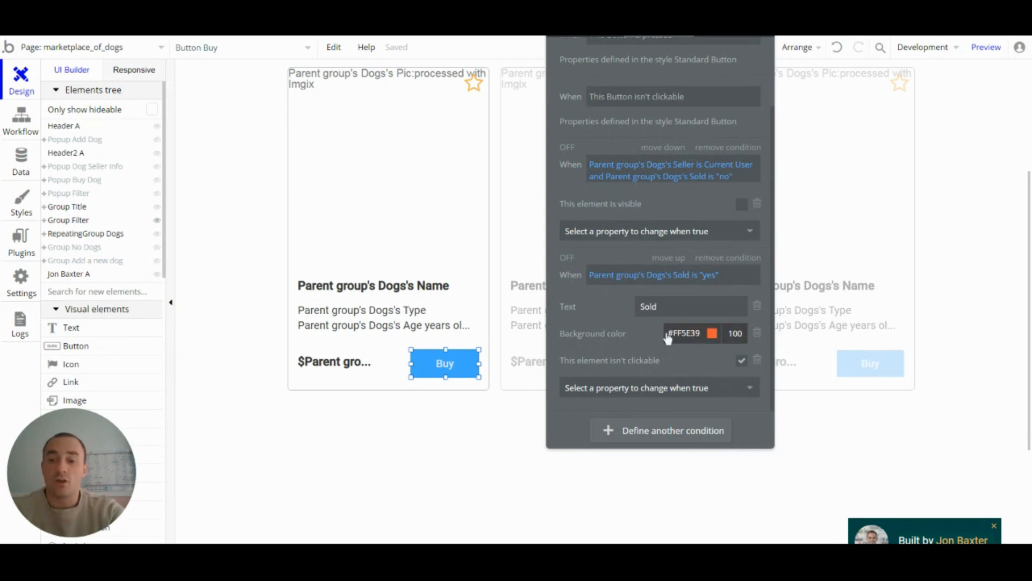
left_click_drag(741, 8, 728, 44)
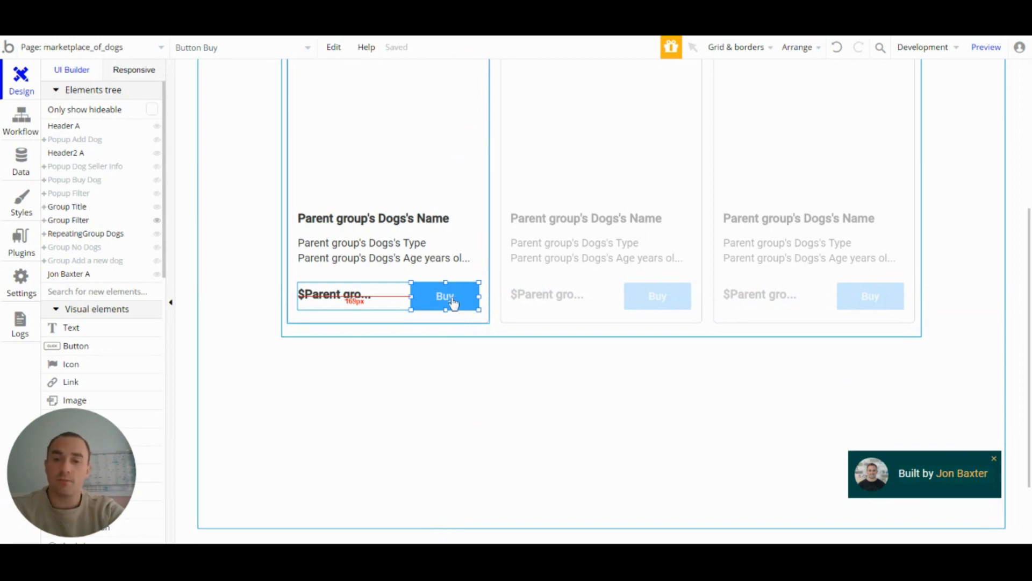
mouse_move(453, 303)
left_mouse_down()
mouse_move(396, 329)
mouse_move(445, 300)
left_mouse_up()
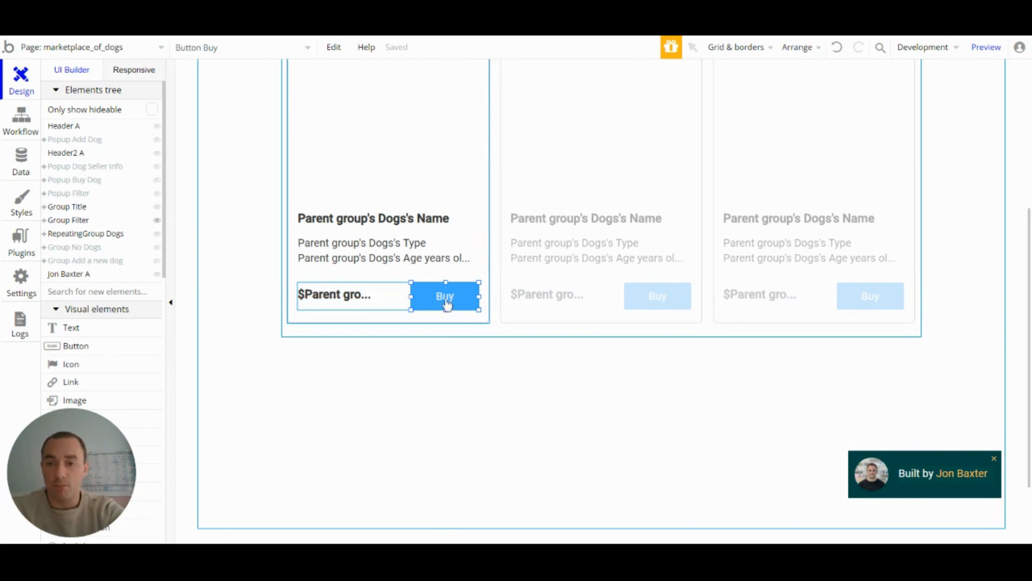
Step: Reveal Popup Buy Dog on the canvas and look over its message form
left_click(156, 181)
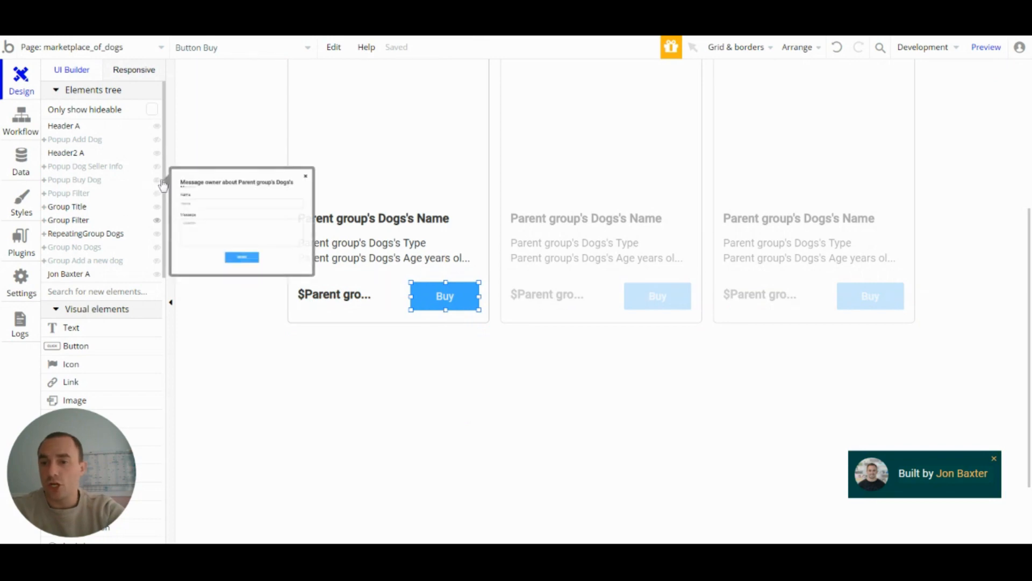
scroll(592, 281, "up", 5)
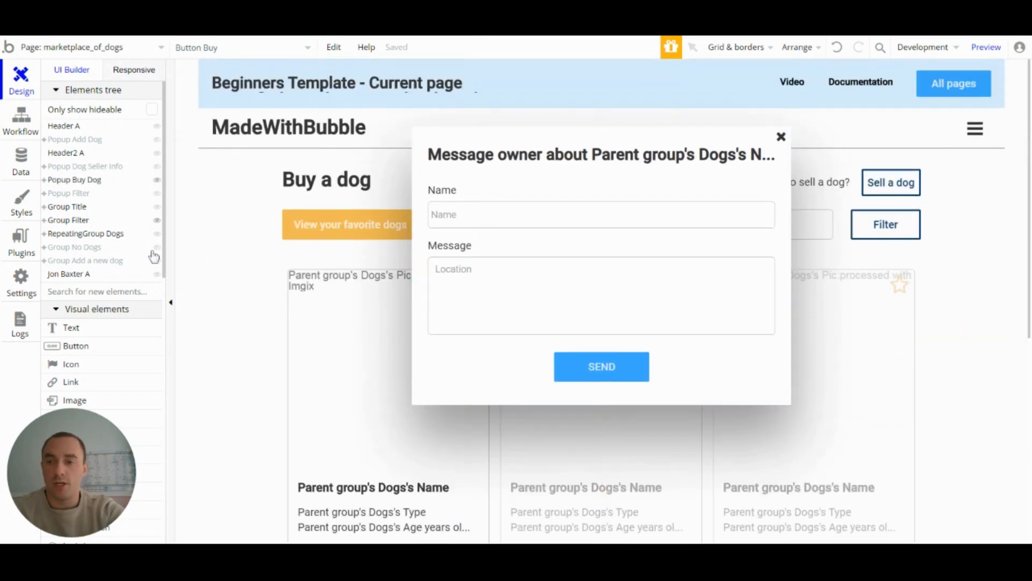
scroll(539, 221, "down", 2)
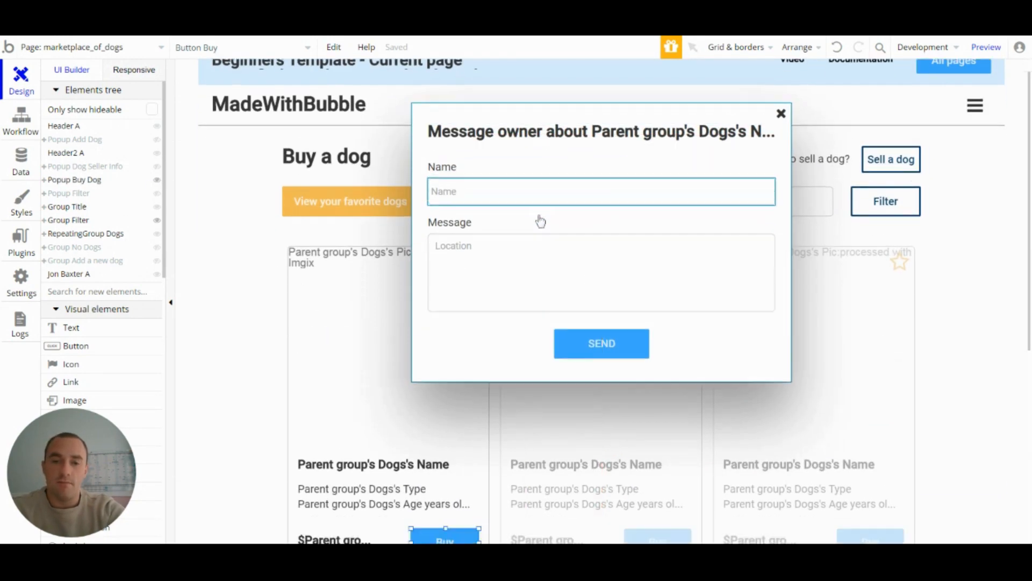
scroll(422, 314, "up", 2)
scroll(404, 477, "down", 1)
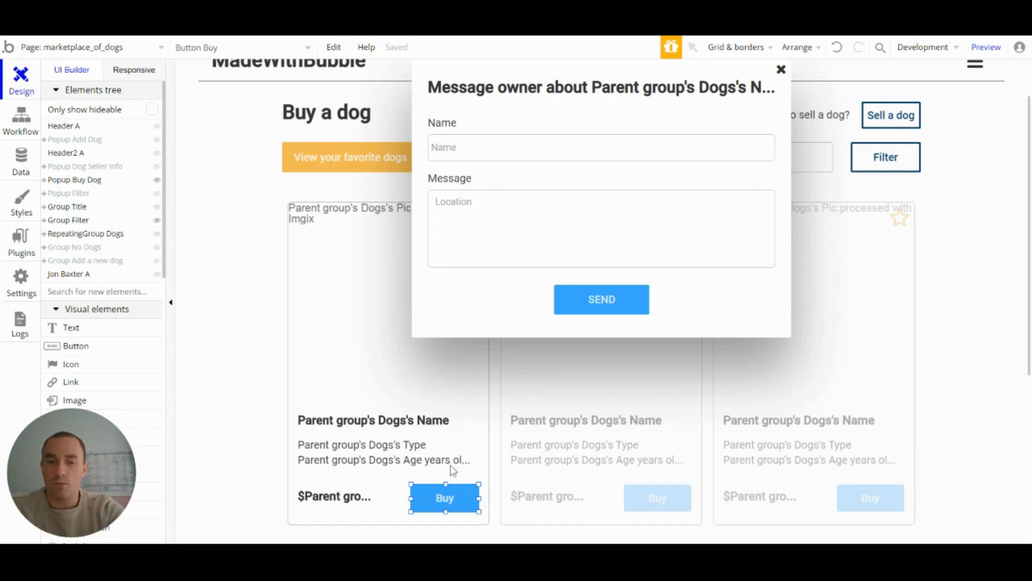
scroll(592, 350, "up", 1)
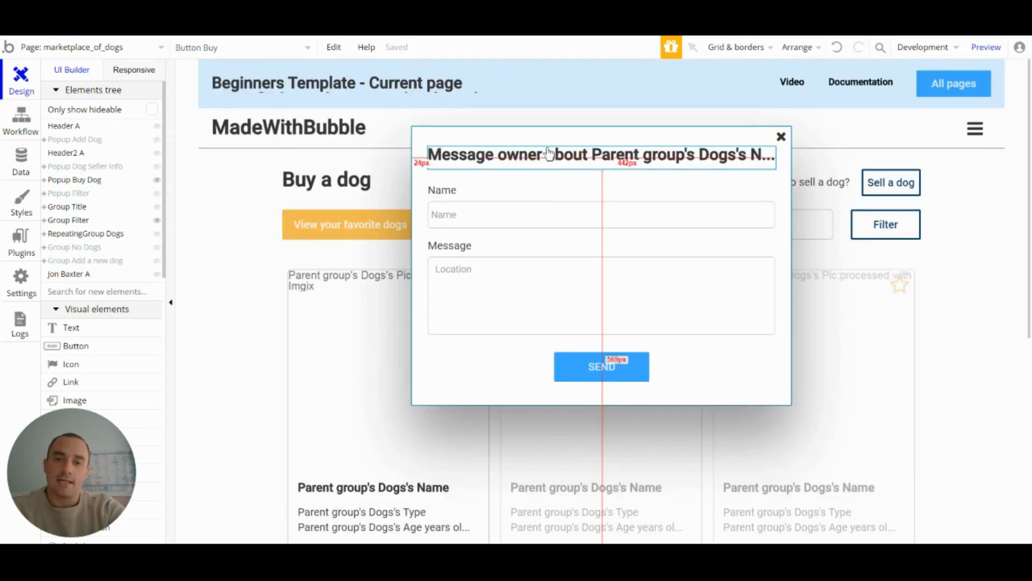
Step: Inspect the dynamic text of the popup's "Message owner about" heading, then close its properties
left_click(545, 160)
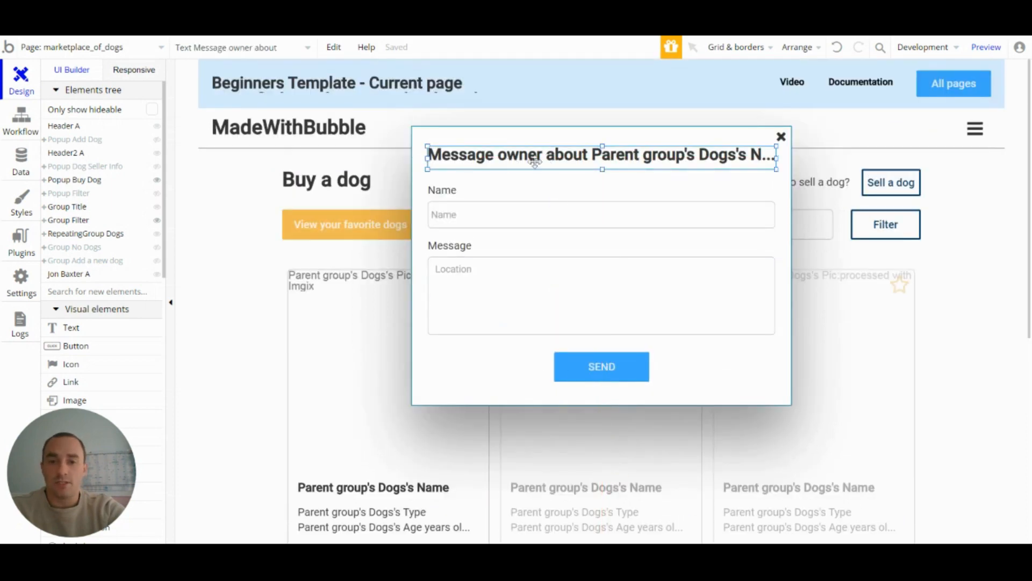
double_click(611, 161)
scroll(666, 130, "up", 2)
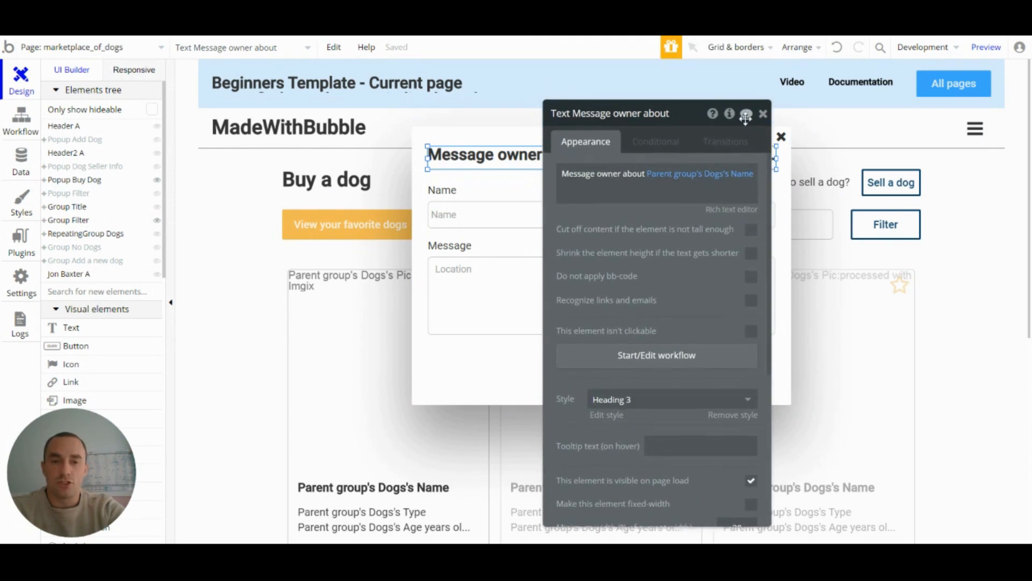
left_click(764, 113)
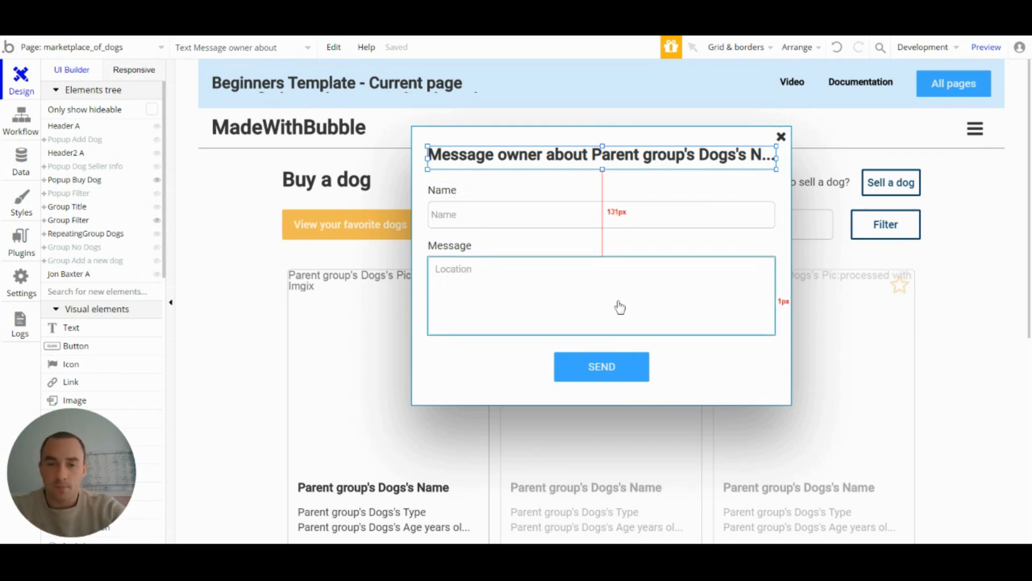
Step: Set the placeholder of the popup's multiline input to "Message" and close its properties
left_click(473, 213)
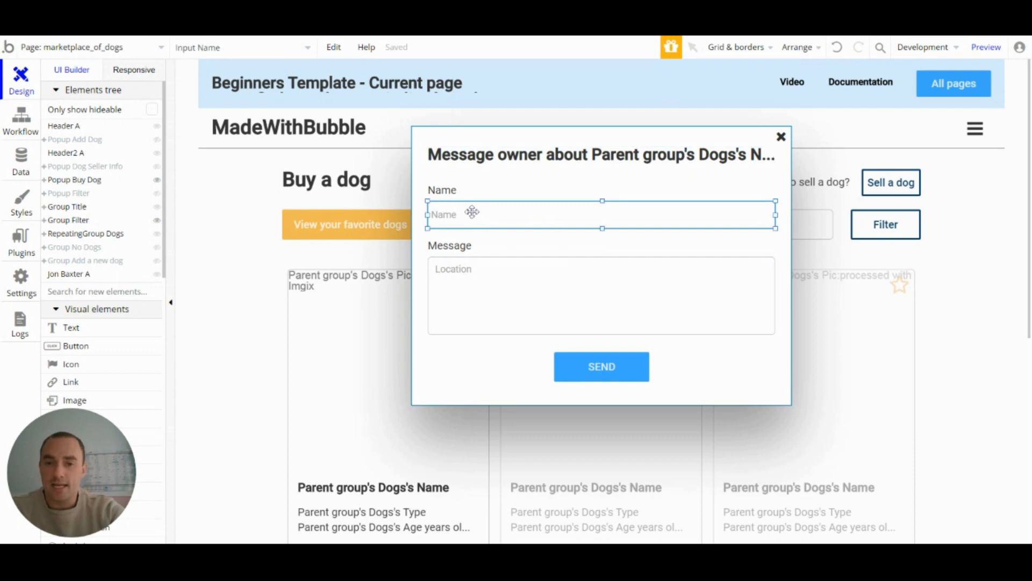
left_click(485, 300)
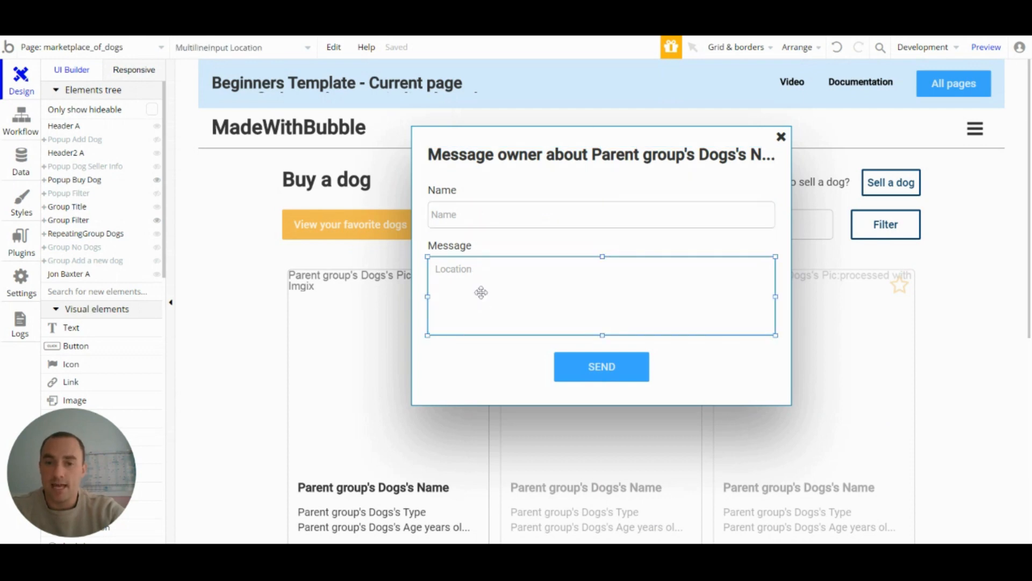
double_click(492, 304)
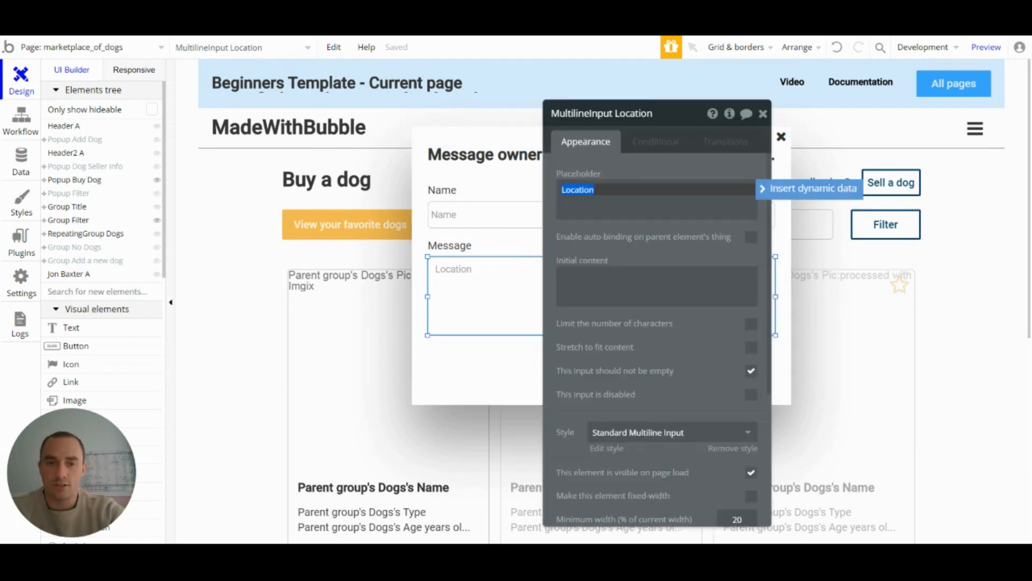
type("Messa")
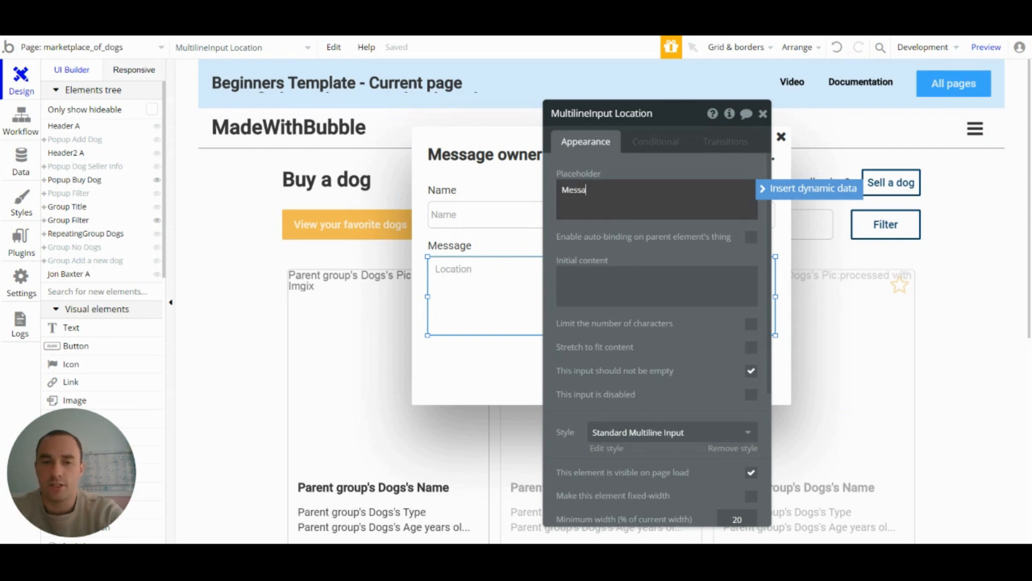
type("ge")
left_click(745, 256)
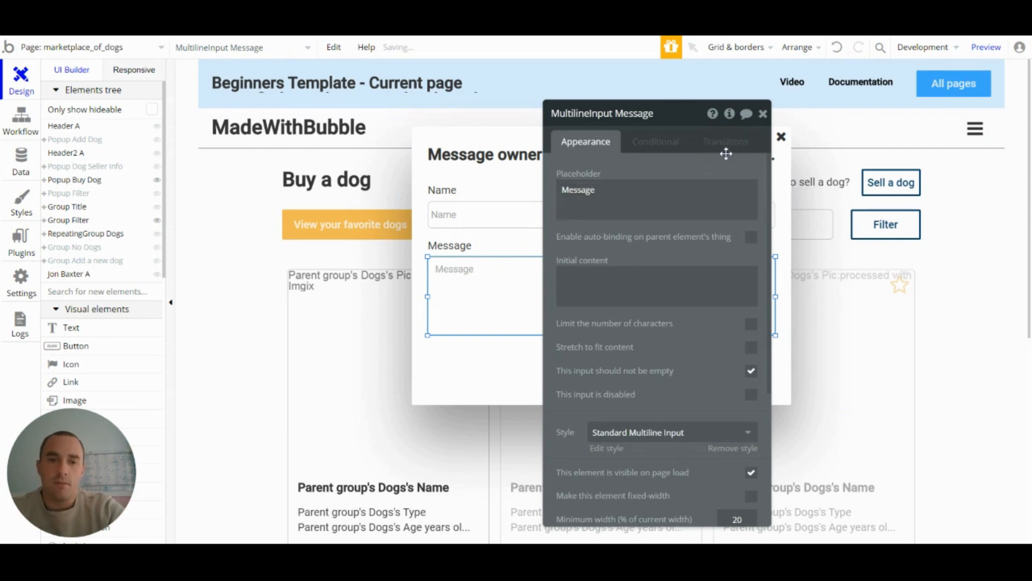
left_click(763, 115)
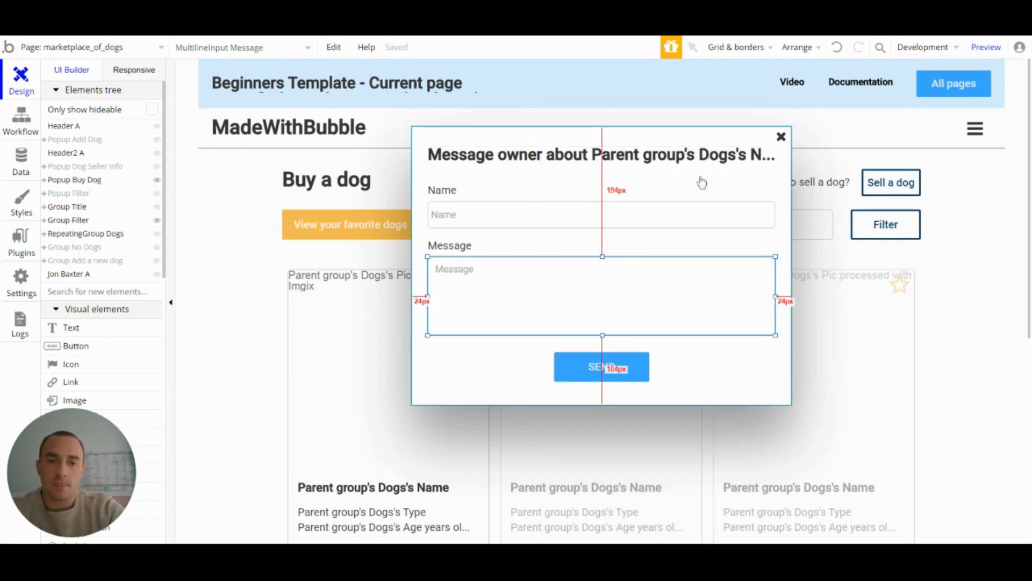
Step: Look at the popup's SEND button, then leave the popup and return to the page
left_click(614, 379)
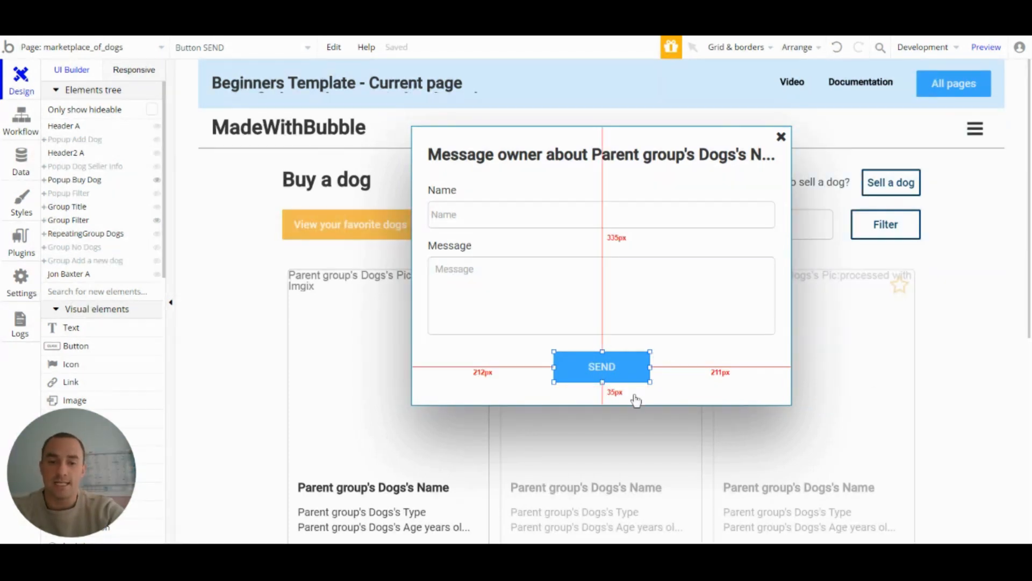
left_click(690, 458)
scroll(438, 284, "down", 8)
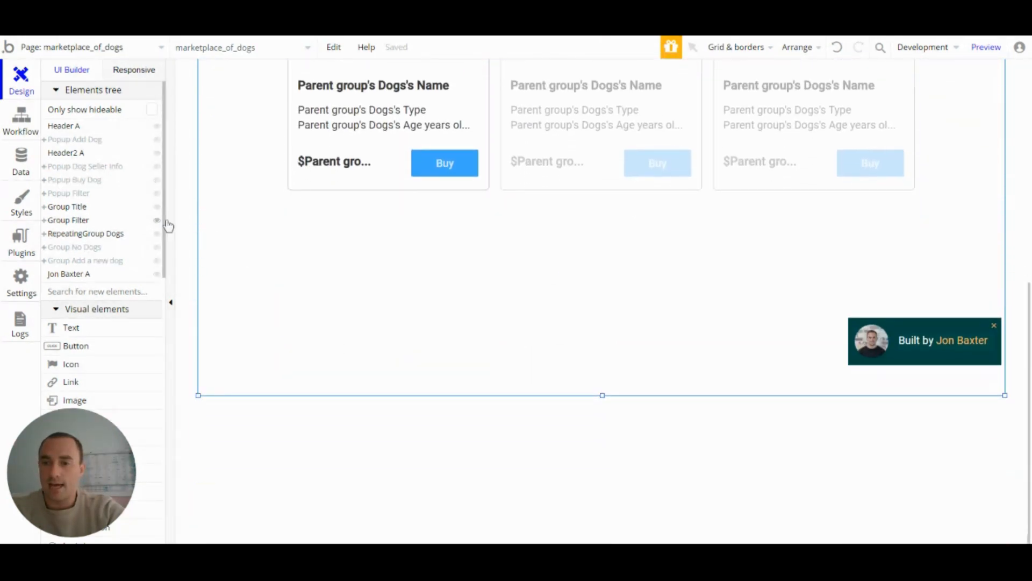
Step: Reveal Group No Dogs below the repeating group and inspect its visibility condition
left_click(157, 247)
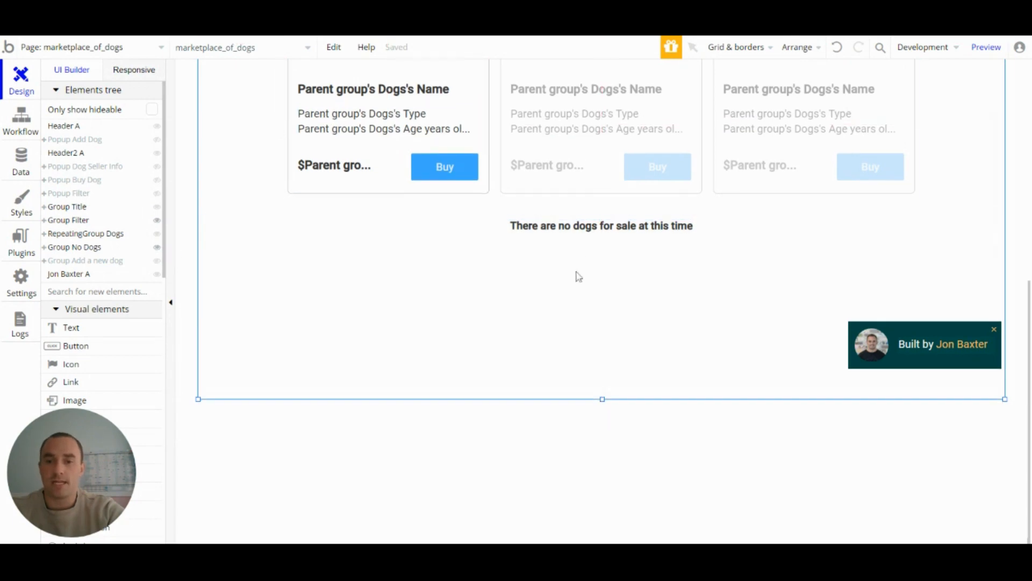
scroll(546, 403, "up", 3)
double_click(482, 377)
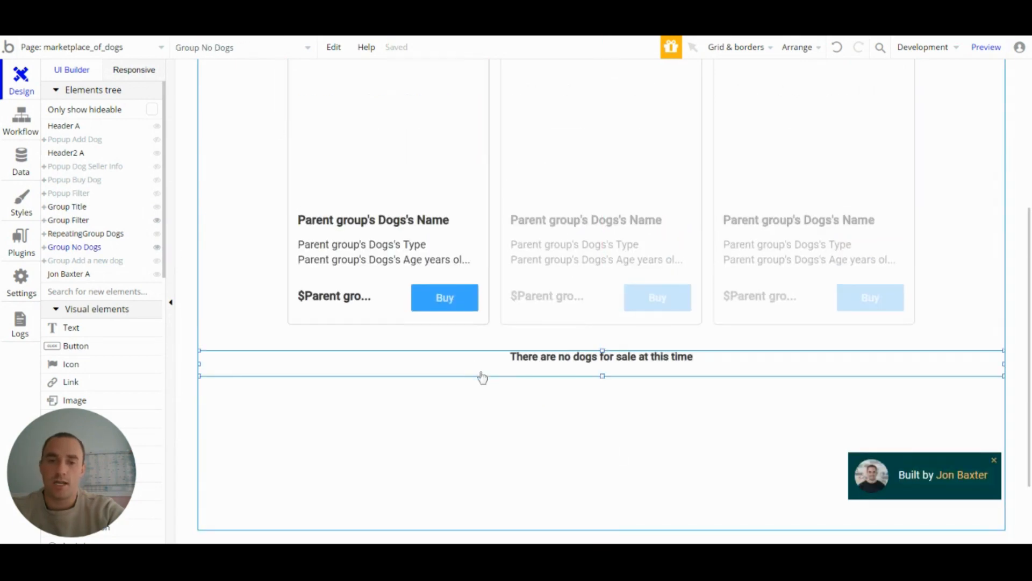
left_click(664, 148)
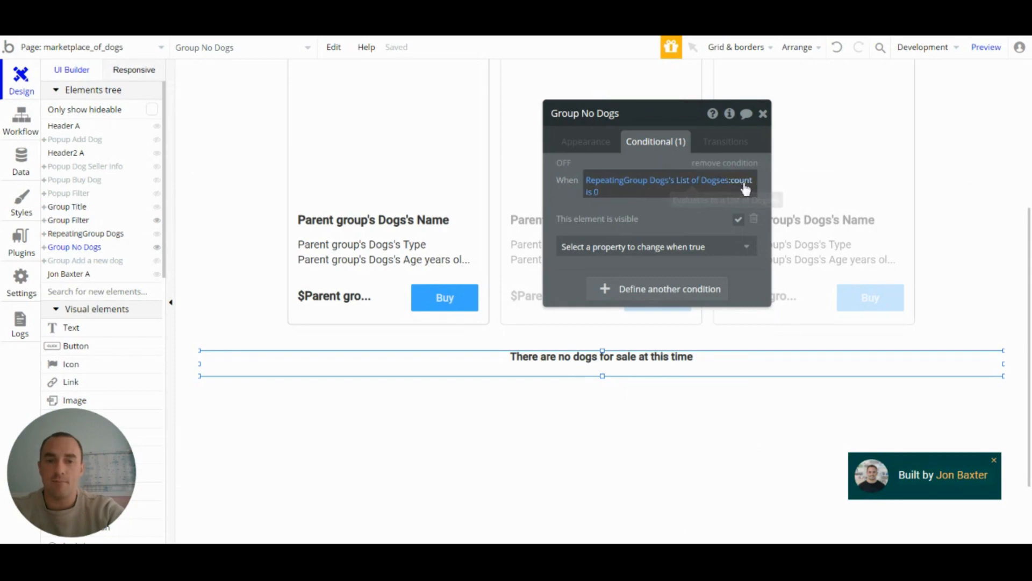
mouse_move(719, 189)
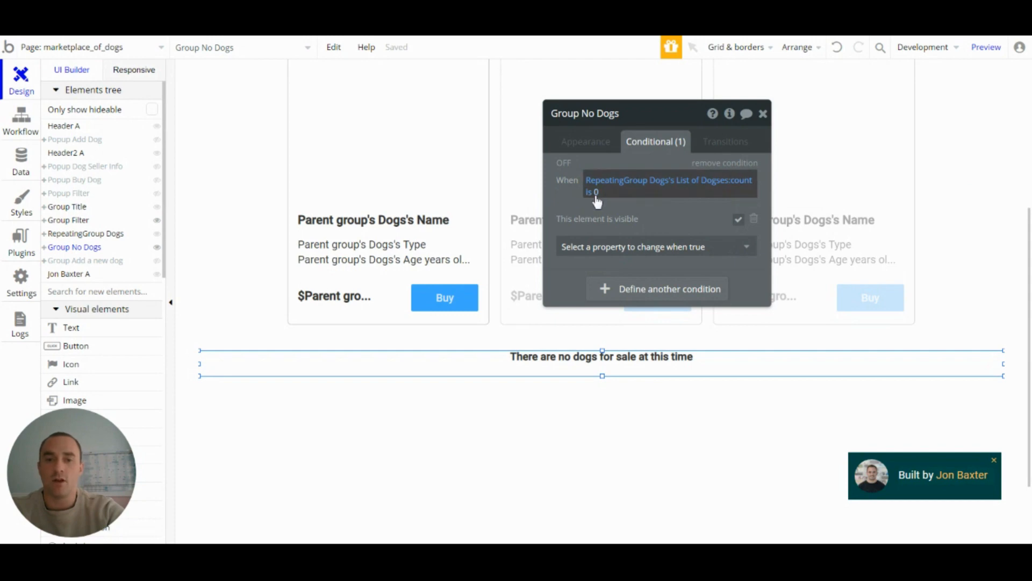
Step: Inspect the two conditions that change the wording of Text No Dogs, then close its properties
left_click_drag(602, 376, 596, 363)
left_click_drag(658, 114, 913, 98)
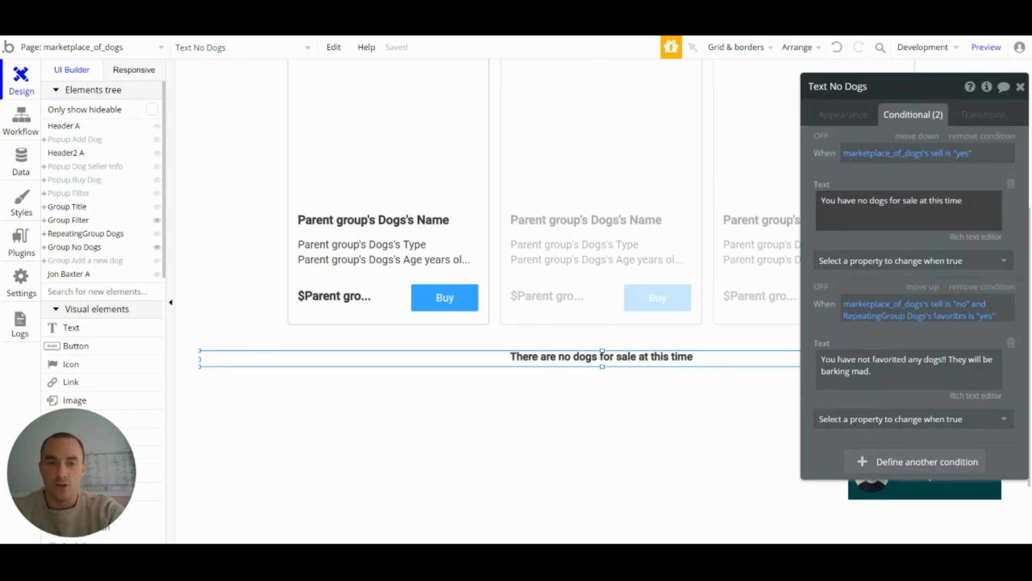
left_click(867, 124)
left_click(905, 119)
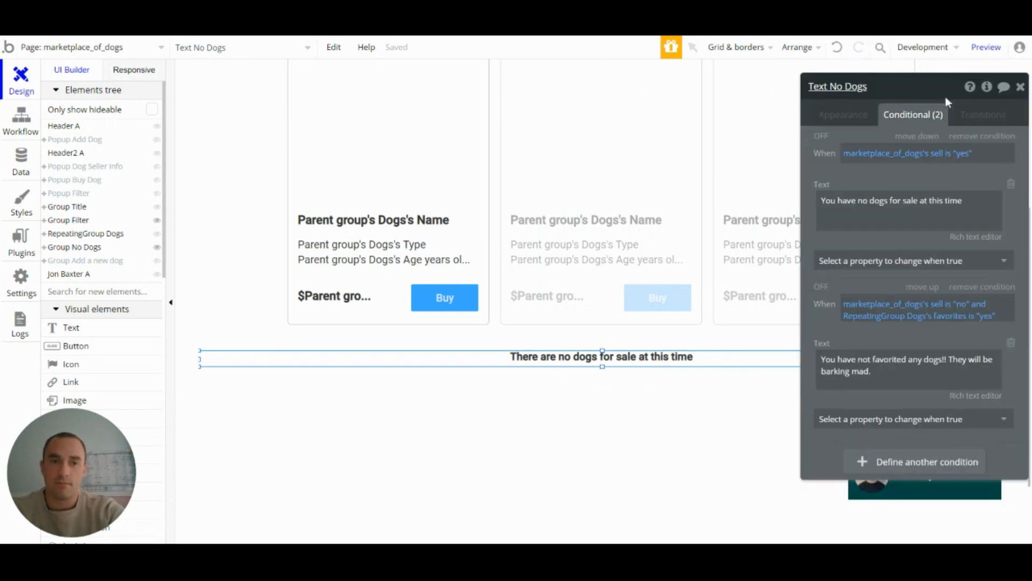
left_click_drag(947, 102, 856, 97)
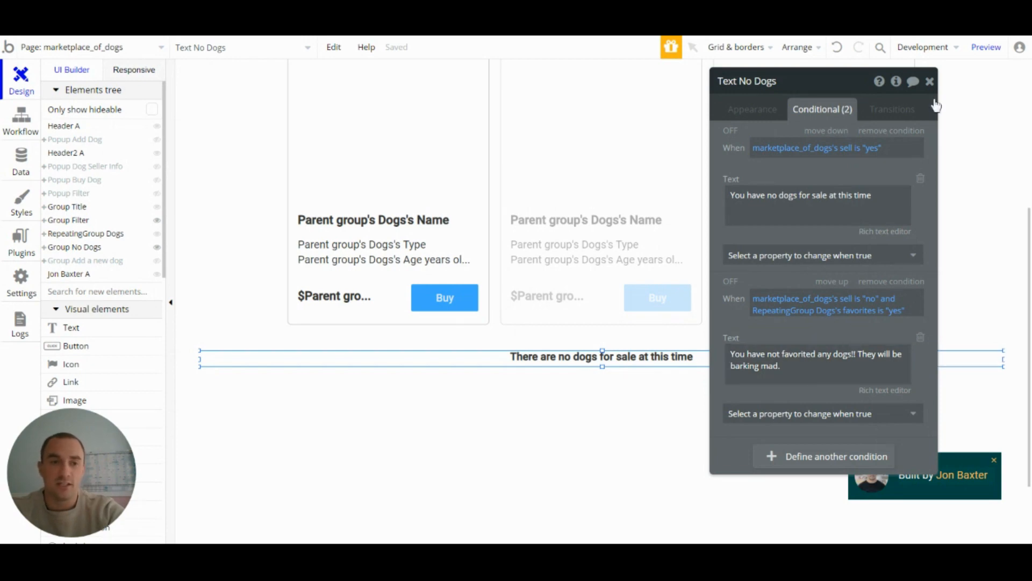
left_click(930, 81)
Step: Reveal Group Add a new dog on the canvas and inspect its visibility condition
scroll(583, 269, "down", 3)
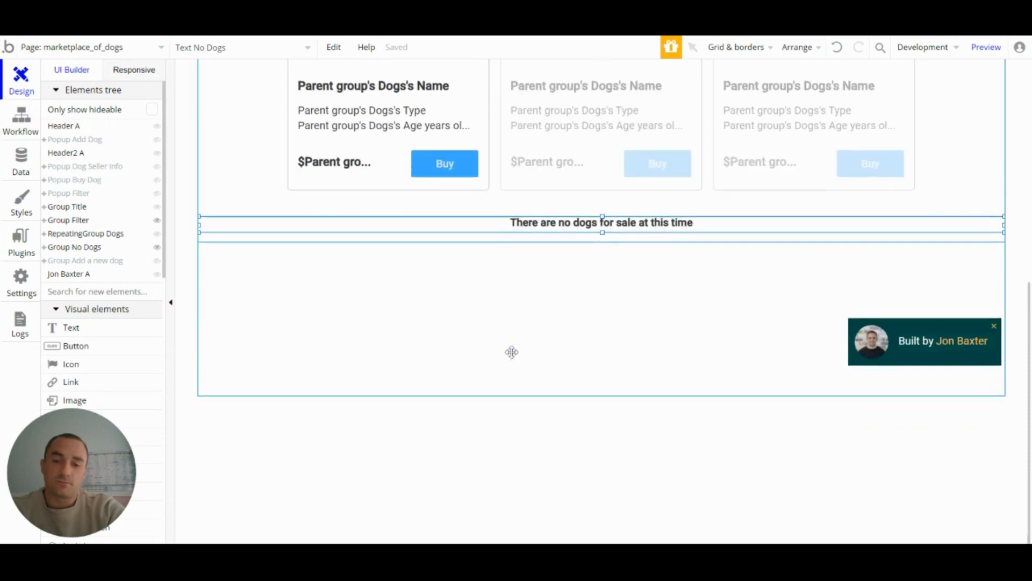
left_click(157, 260)
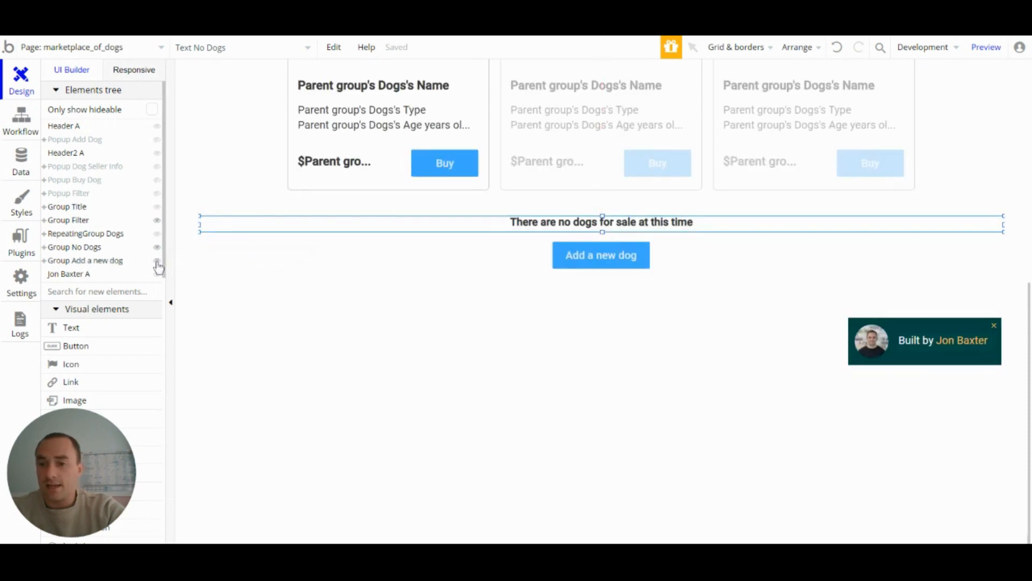
double_click(518, 262)
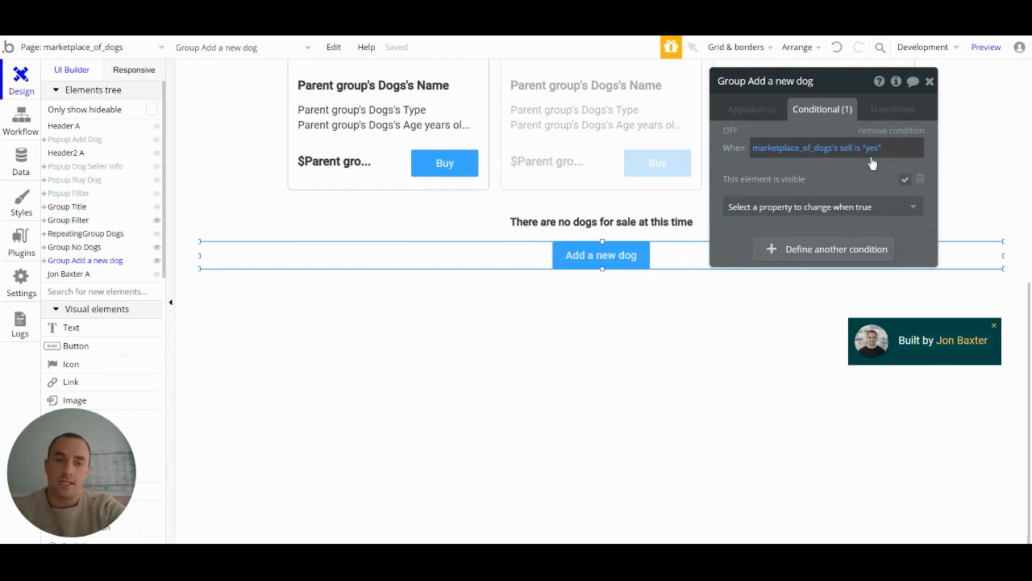
Step: Inspect the Add a new dog button's conditions and appearance properties
left_click(632, 260)
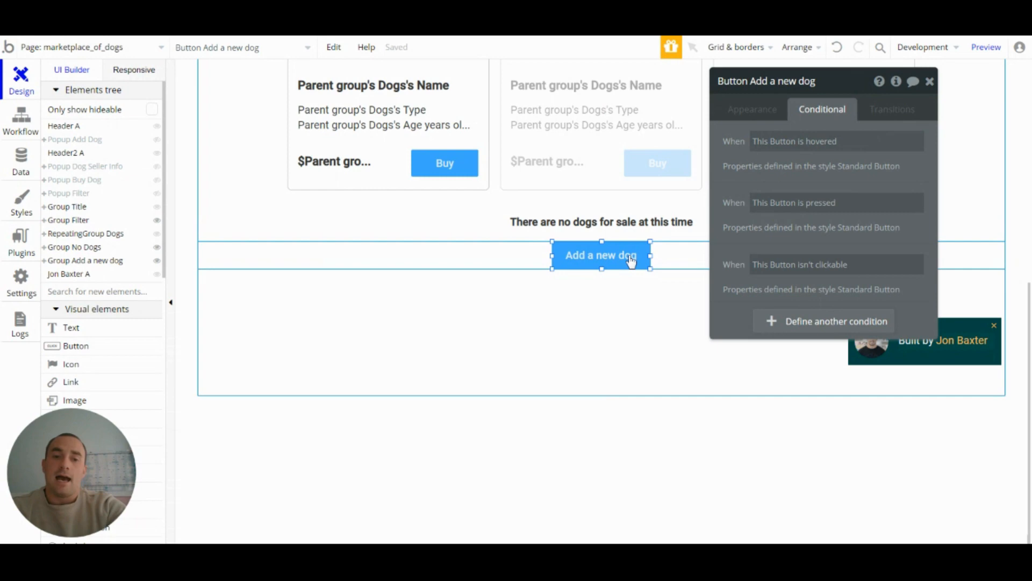
left_click(769, 110)
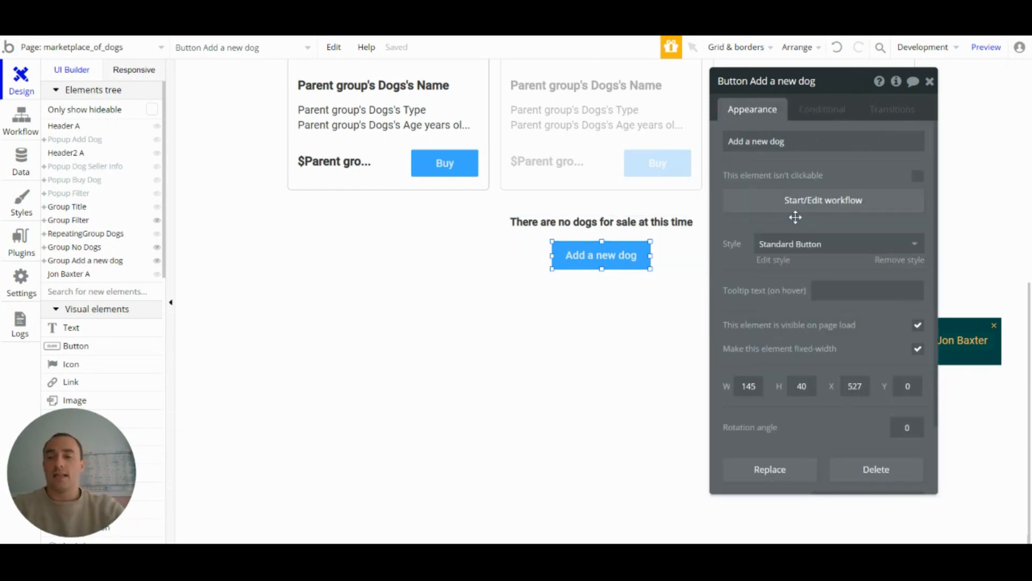
left_click(598, 254)
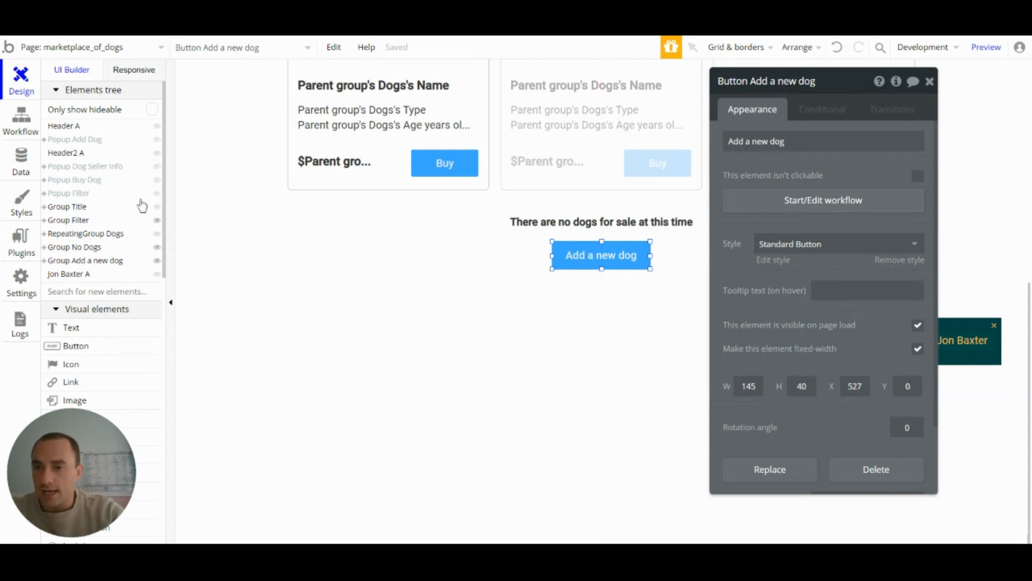
Step: Reveal Popup Add Dog on the canvas, look over its title, picture uploader and input fields, then return to the page
mouse_move(160, 146)
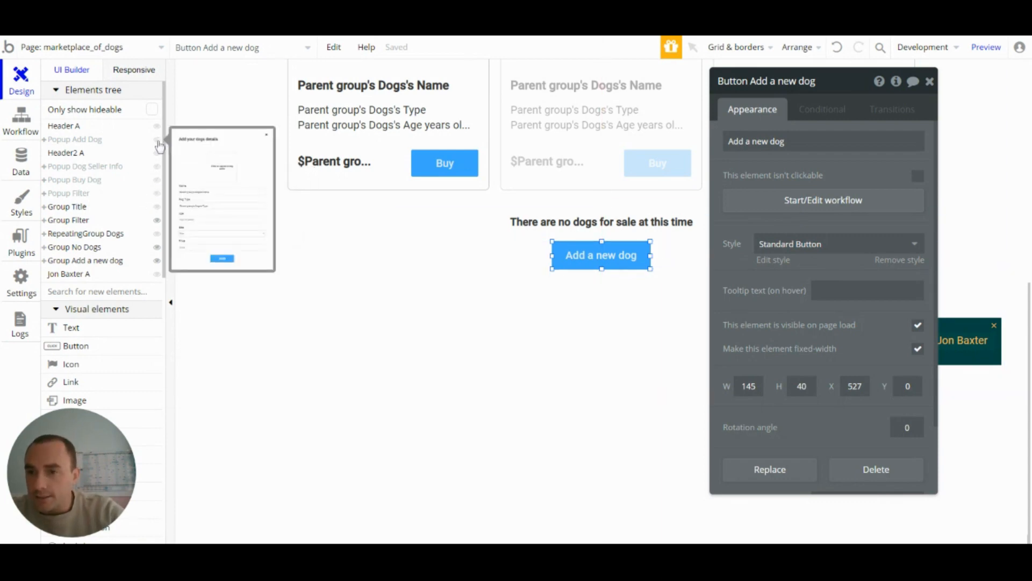
left_click(158, 141)
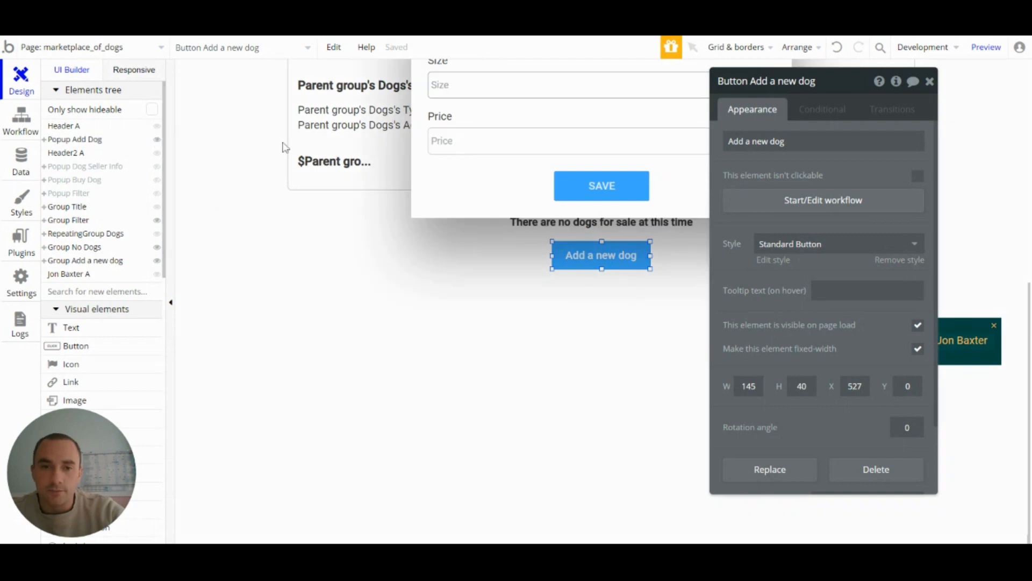
left_click(930, 81)
scroll(826, 292, "up", 2)
scroll(826, 292, "up", 5)
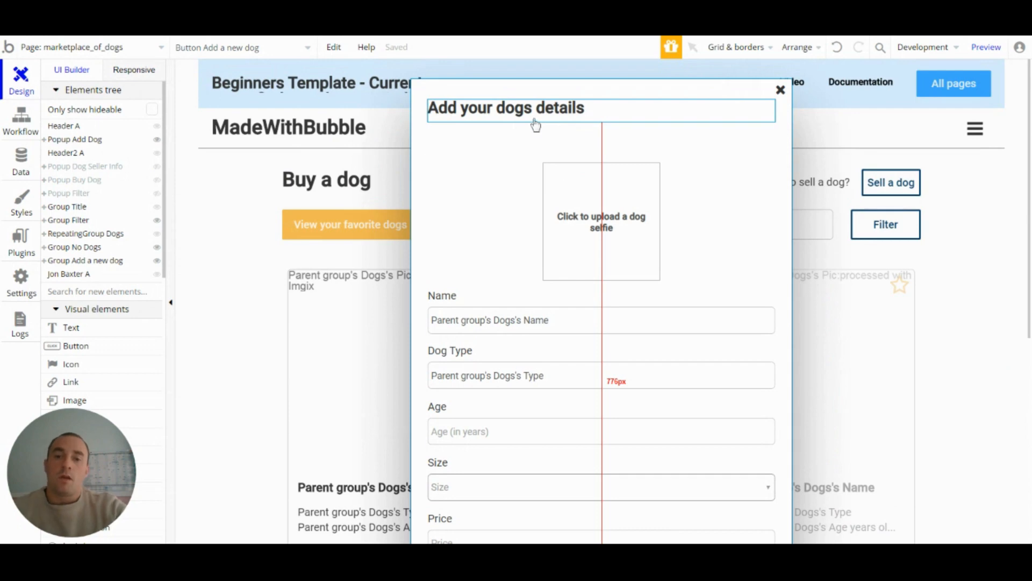
scroll(518, 177, "down", 1)
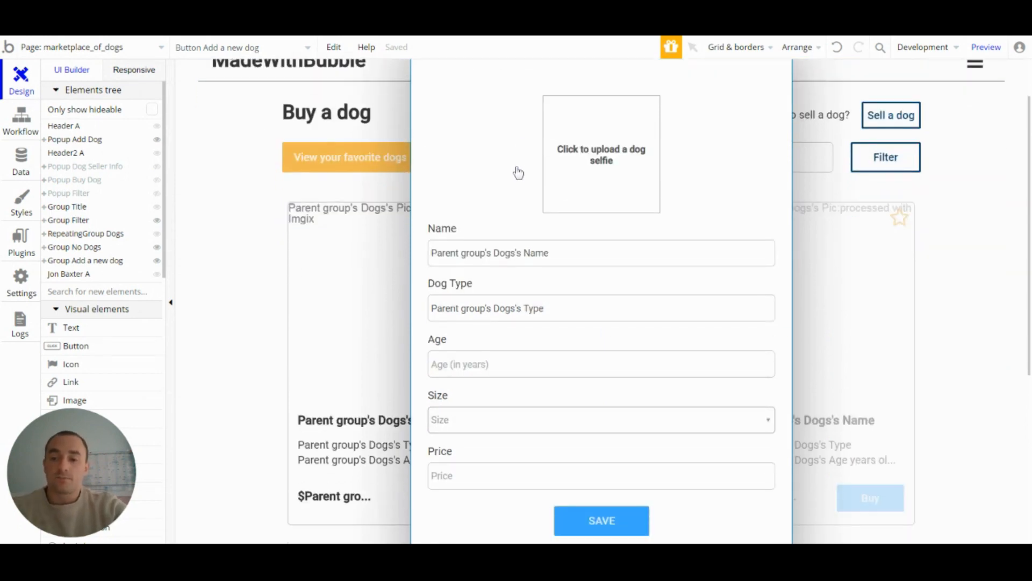
scroll(518, 191, "up", 1)
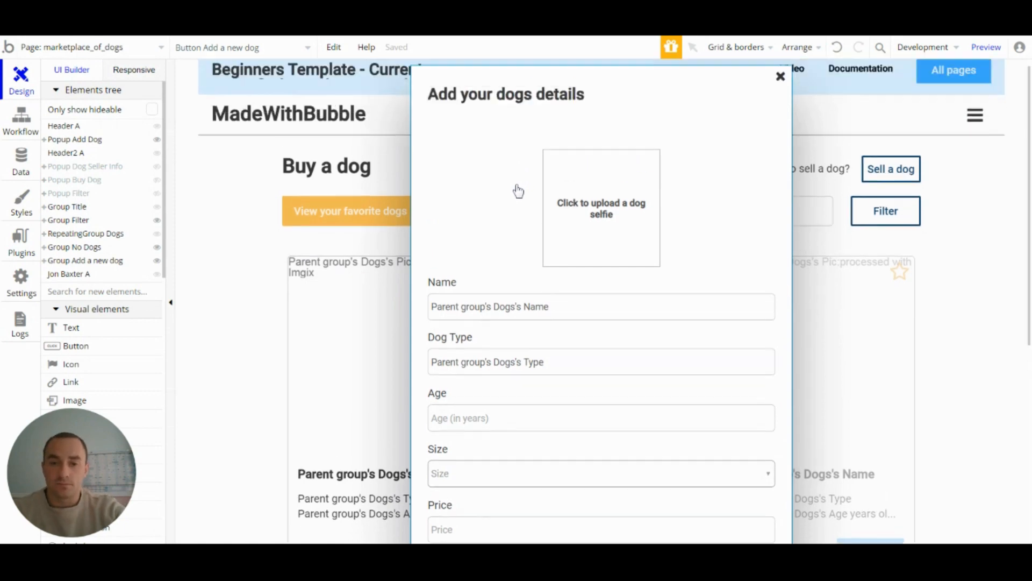
scroll(518, 191, "down", 2)
left_click(216, 261)
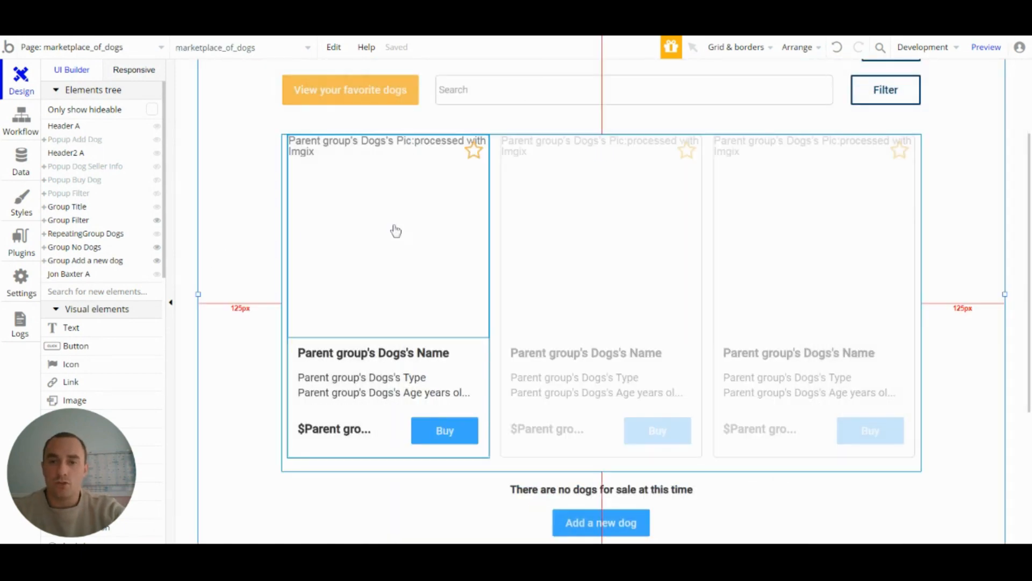
Step: Inspect the appearance properties of Group Dogs in the first cell of the repeating group
scroll(472, 272, "down", 1)
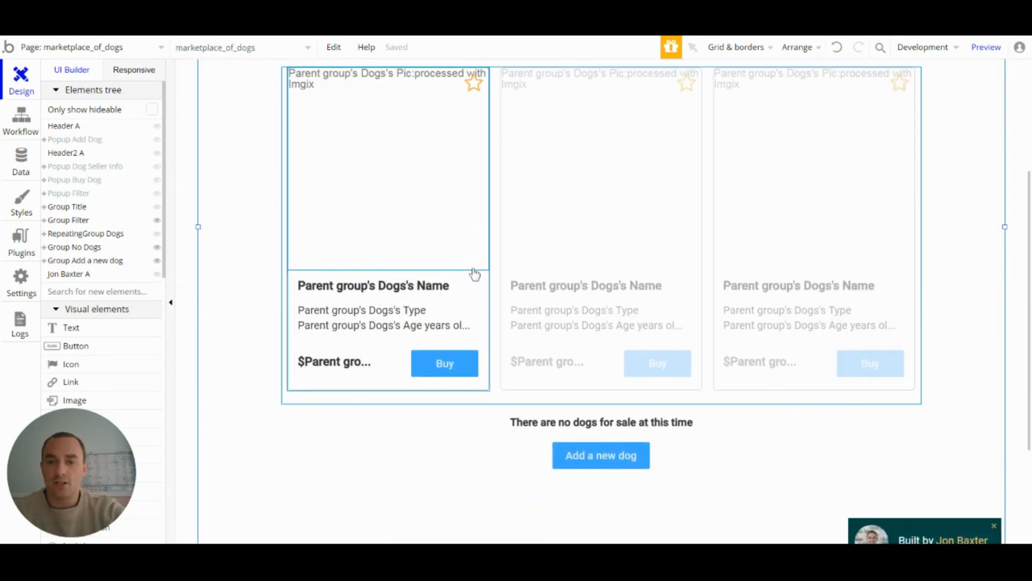
left_click(484, 296)
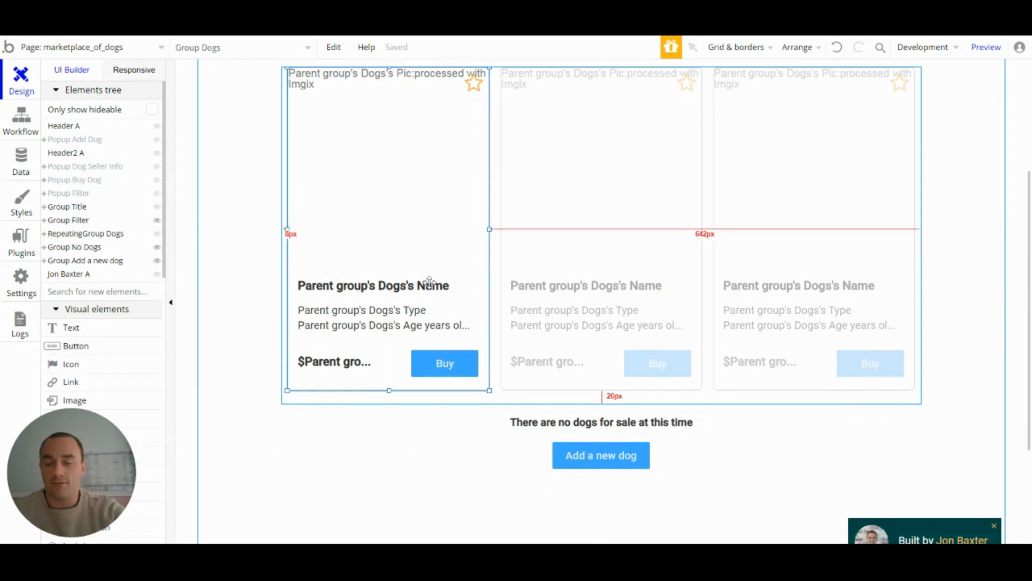
double_click(480, 287)
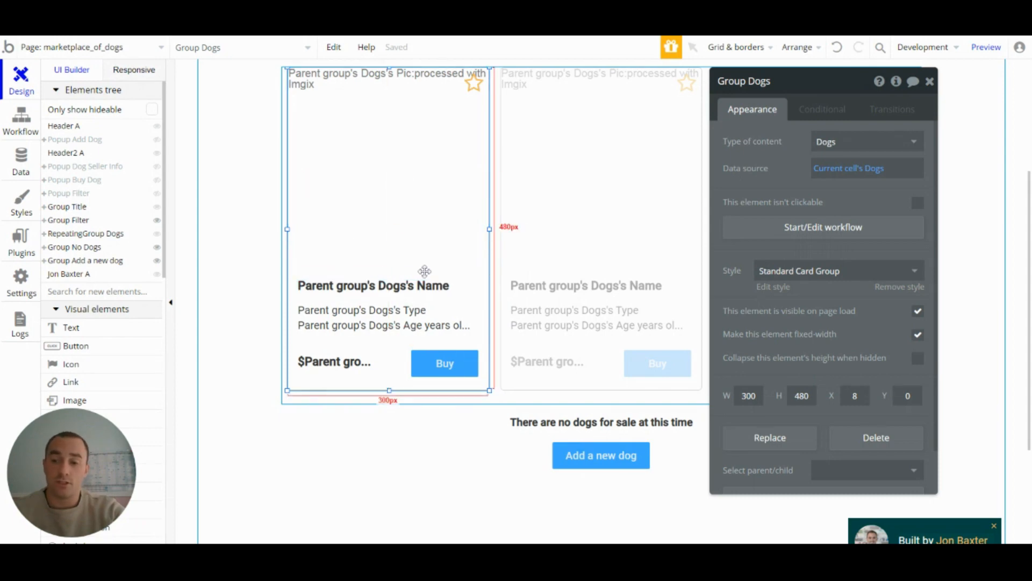
Step: Bring Popup Add Dog back onto the canvas and inspect the properties of its Age (in years) input
left_click(630, 466)
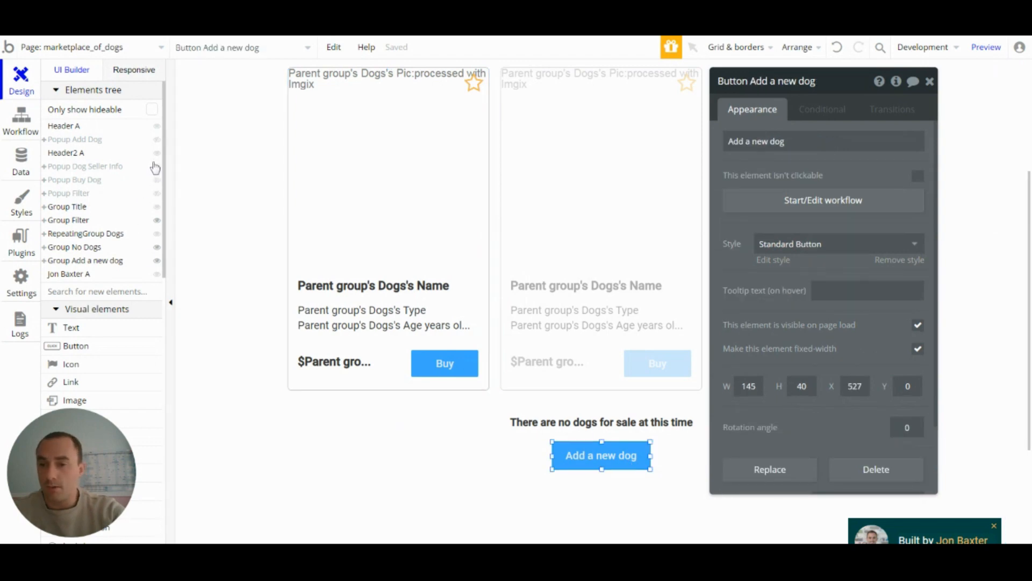
left_click(156, 140)
scroll(519, 376, "up", 3)
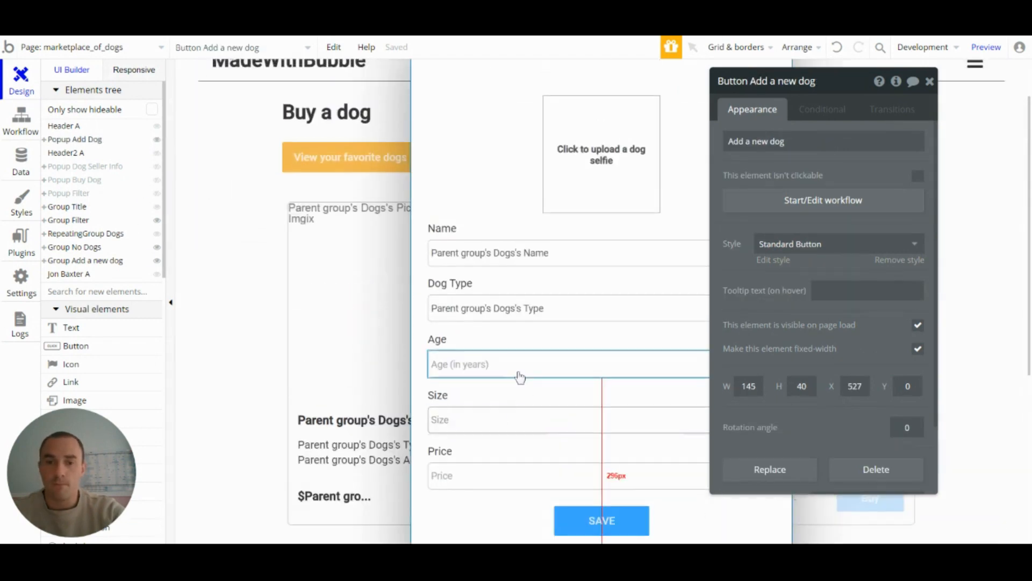
scroll(531, 457, "up", 2)
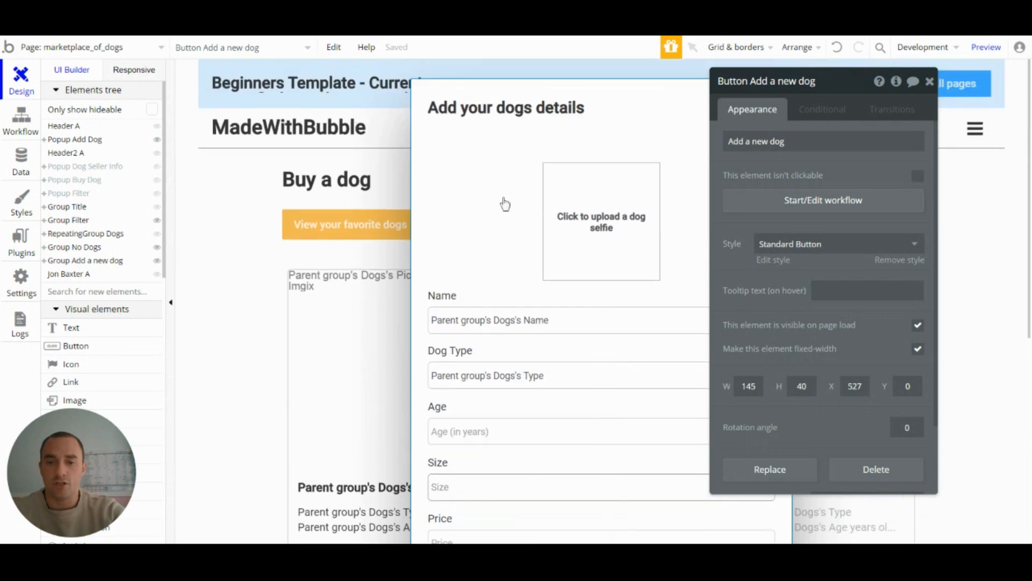
left_click(499, 436)
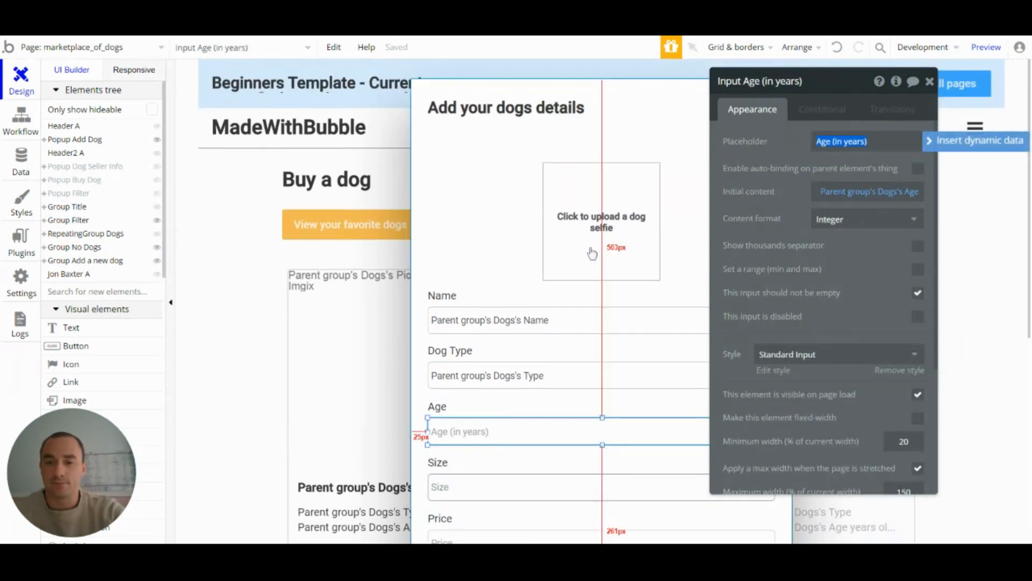
Step: Review the whole Popup Add Dog form from its title to the SAVE button, then switch to Popup Dog Seller Info
left_click(602, 196)
scroll(686, 178, "down", 2)
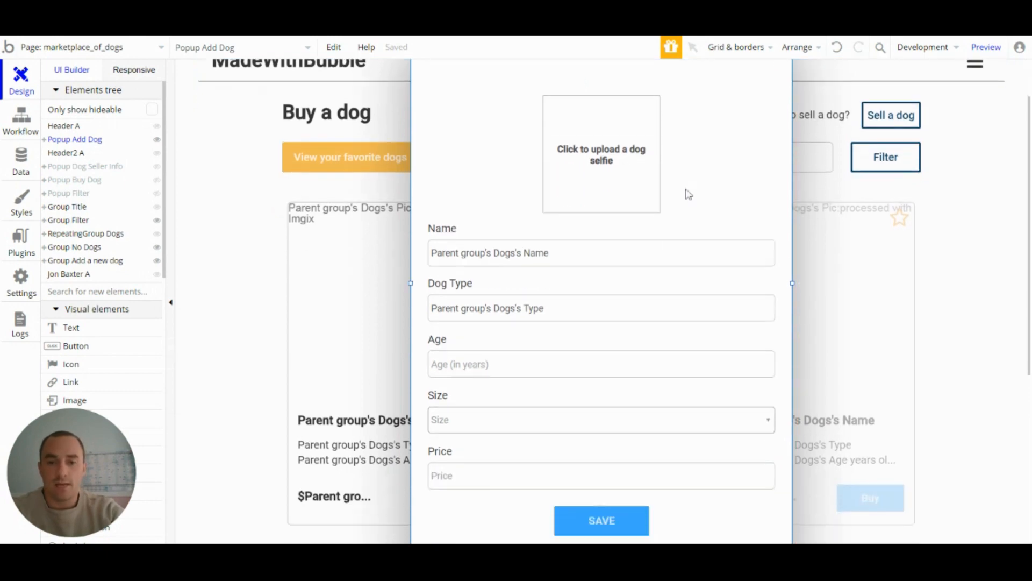
scroll(544, 344, "down", 2)
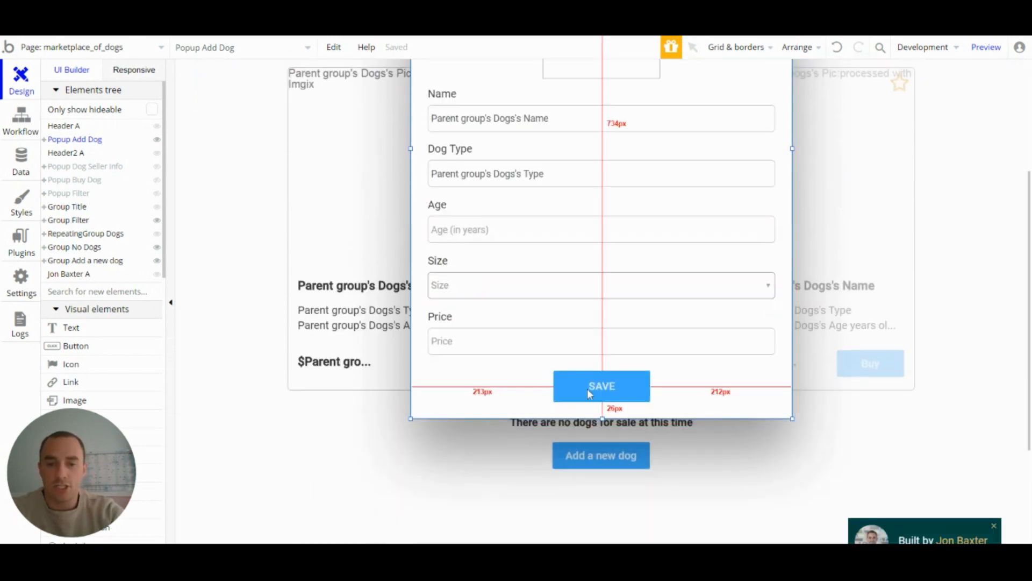
scroll(712, 364, "up", 3)
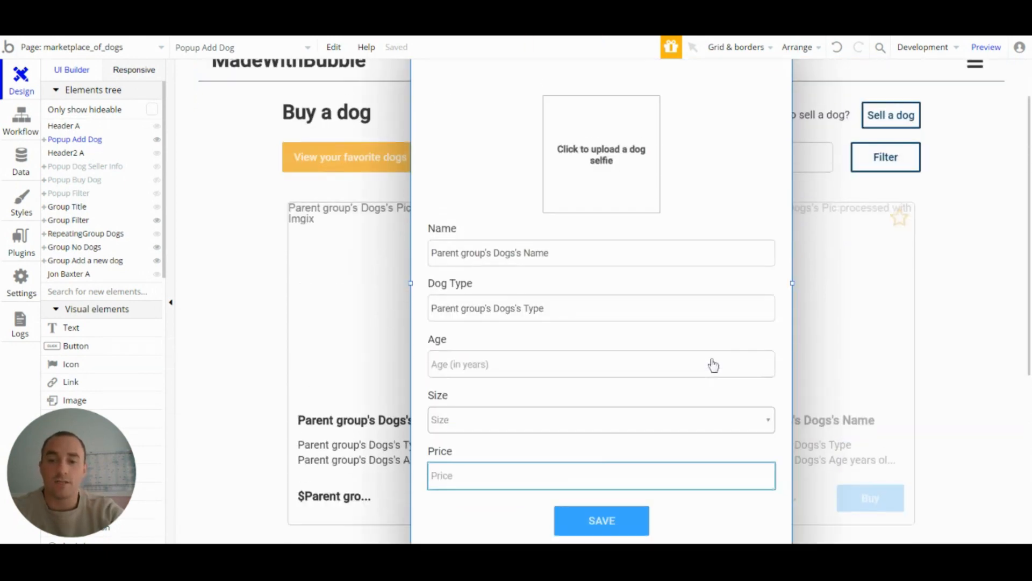
scroll(710, 365, "up", 2)
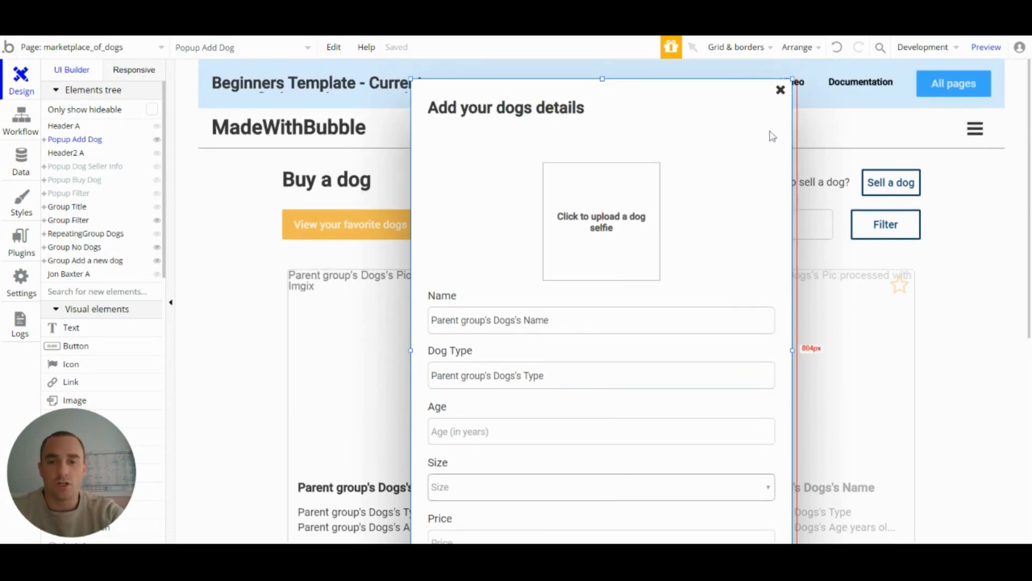
scroll(775, 105, "down", 2)
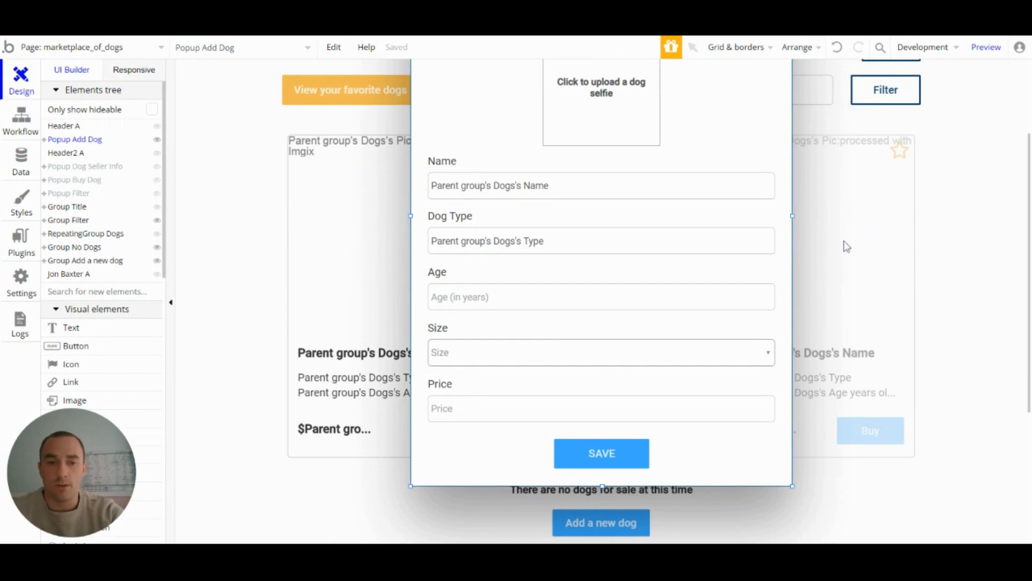
left_click(846, 246)
scroll(824, 217, "up", 2)
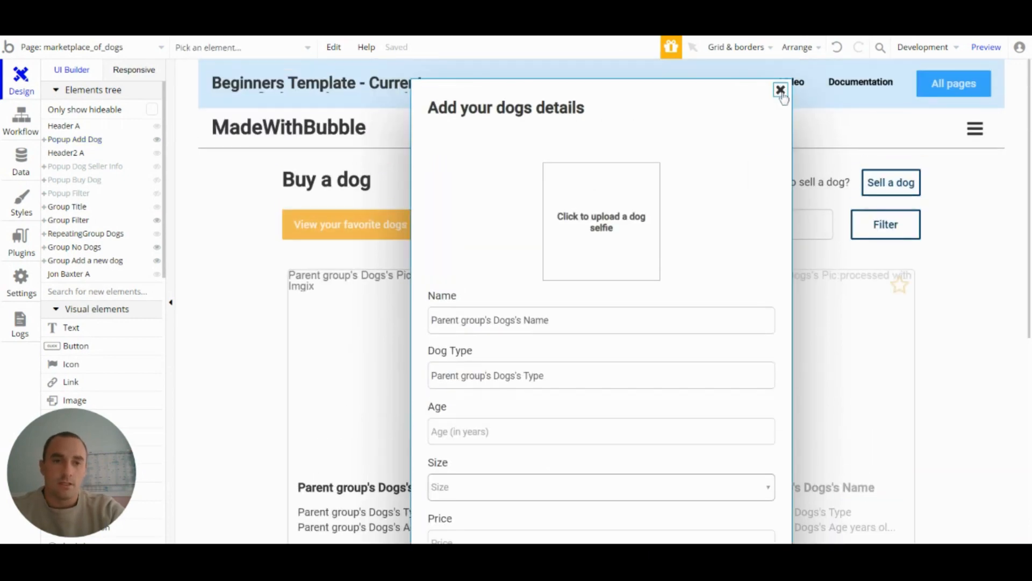
left_click(158, 170)
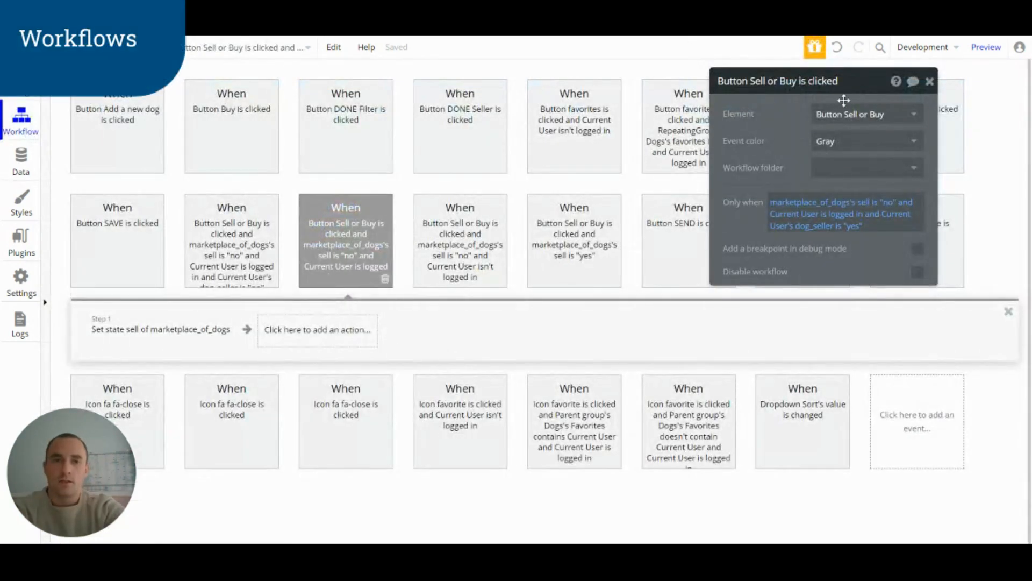
Step: Close the open Button Sell or Buy event and its actions, and survey all workflow events on the page
left_click(928, 82)
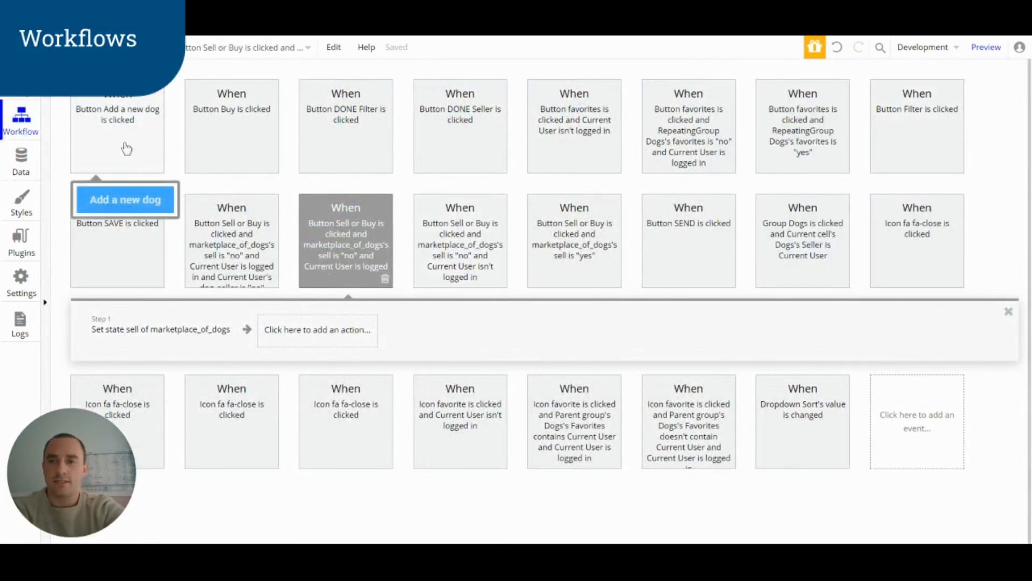
left_click(1009, 312)
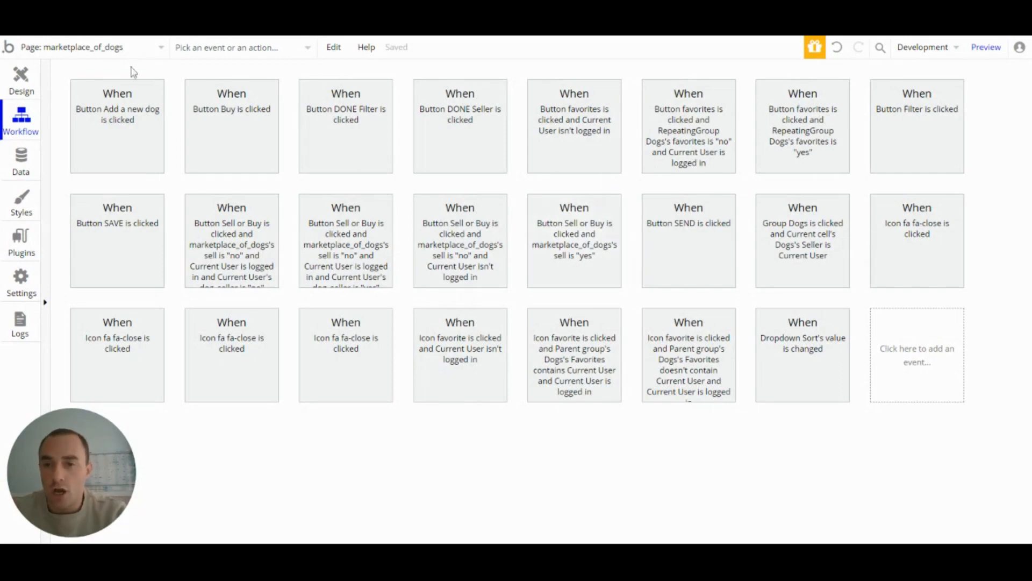
mouse_move(124, 135)
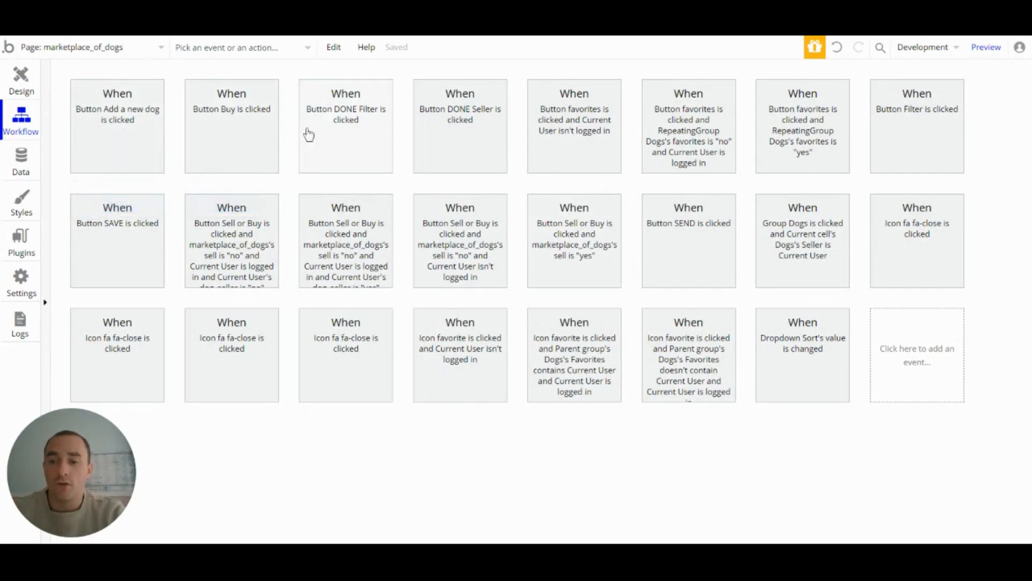
mouse_move(484, 350)
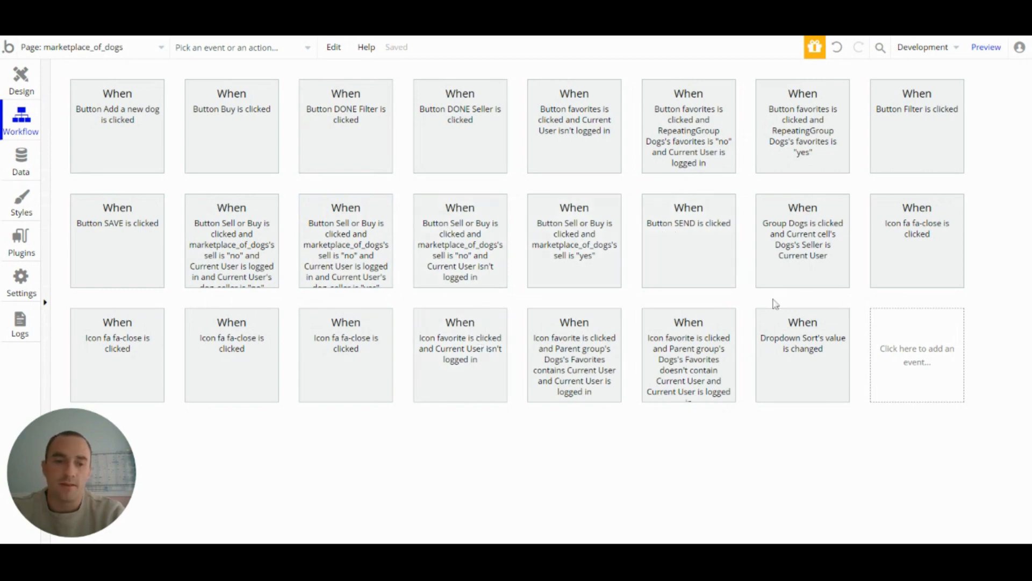
Step: View the Dropdown Sort's value is changed event, then inspect the Show Popup Add Dog action of the Add a new dog button event
left_click(802, 345)
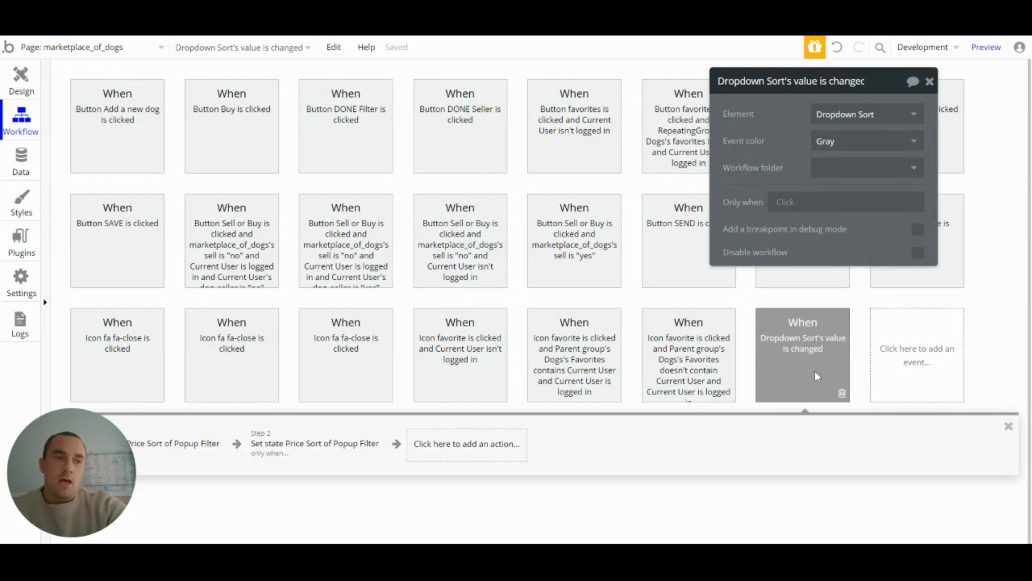
left_click(929, 81)
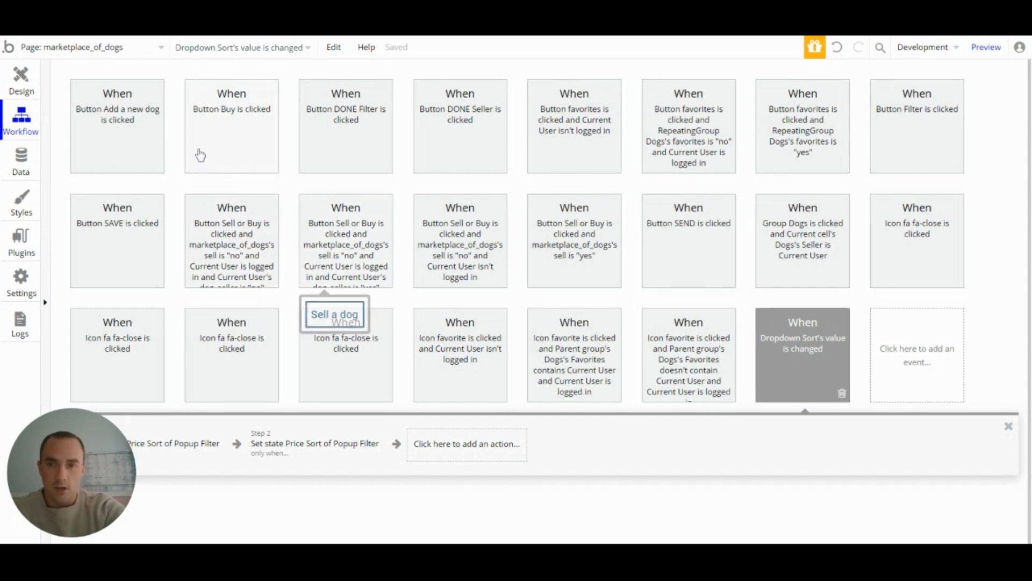
left_click(129, 123)
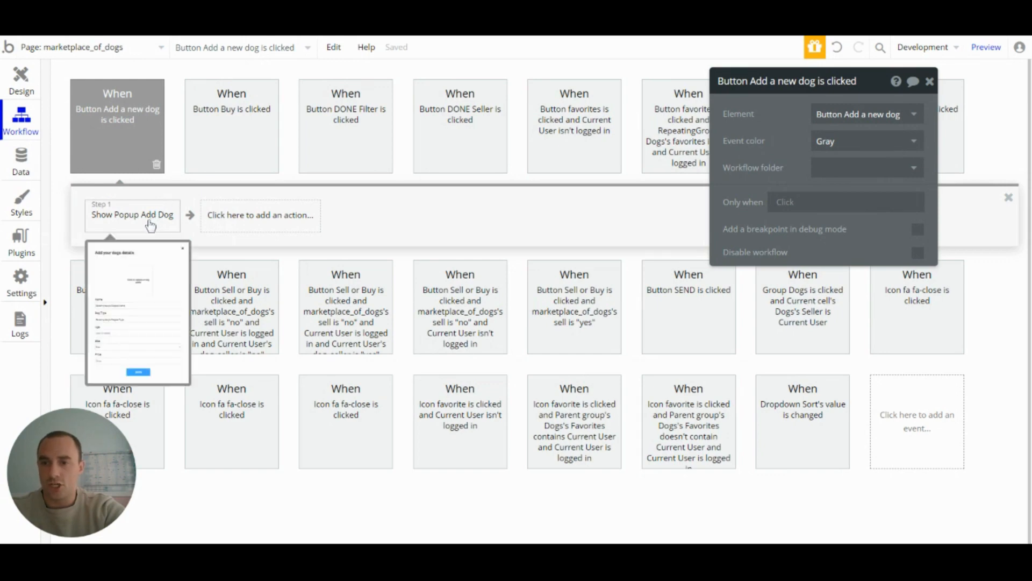
left_click(151, 223)
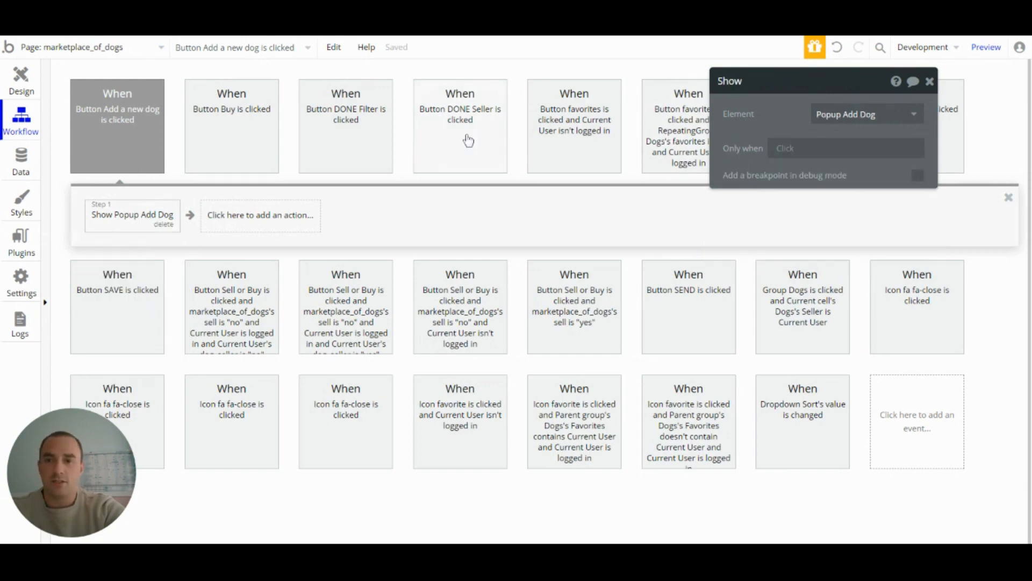
Step: Inspect the Show and Display data actions for Popup Buy Dog in the Button Buy is clicked event
left_click(256, 135)
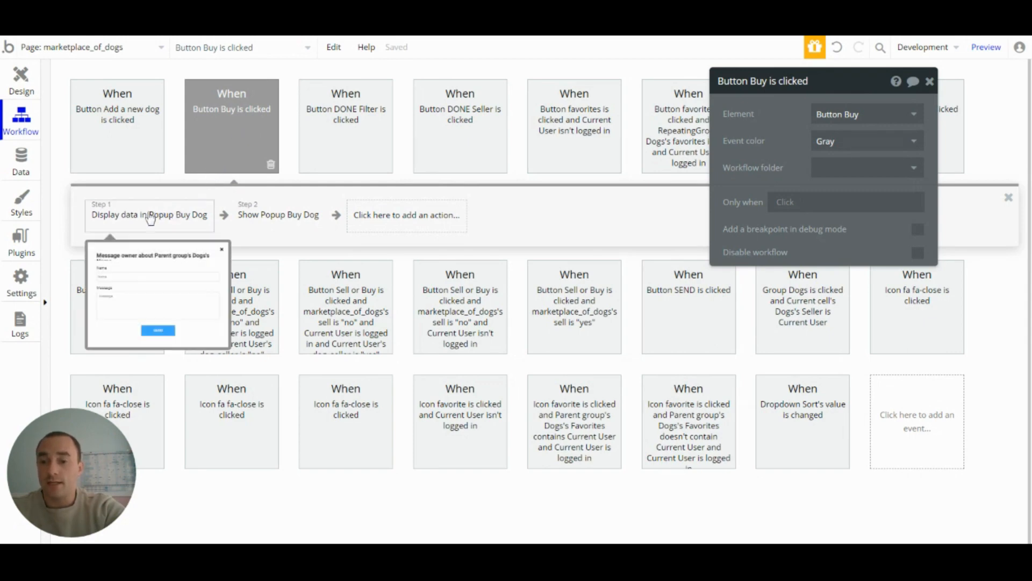
mouse_move(165, 226)
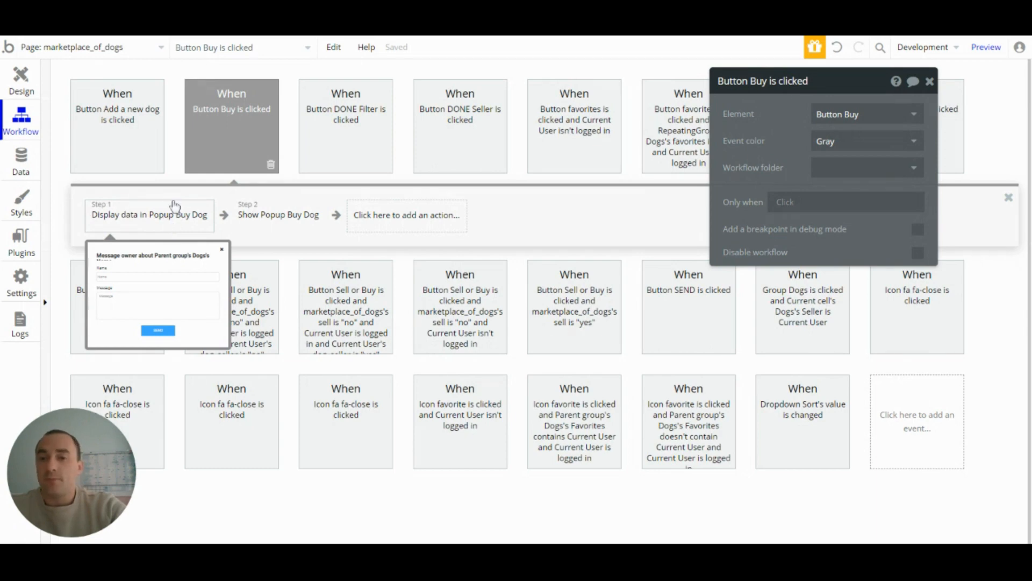
left_click(271, 222)
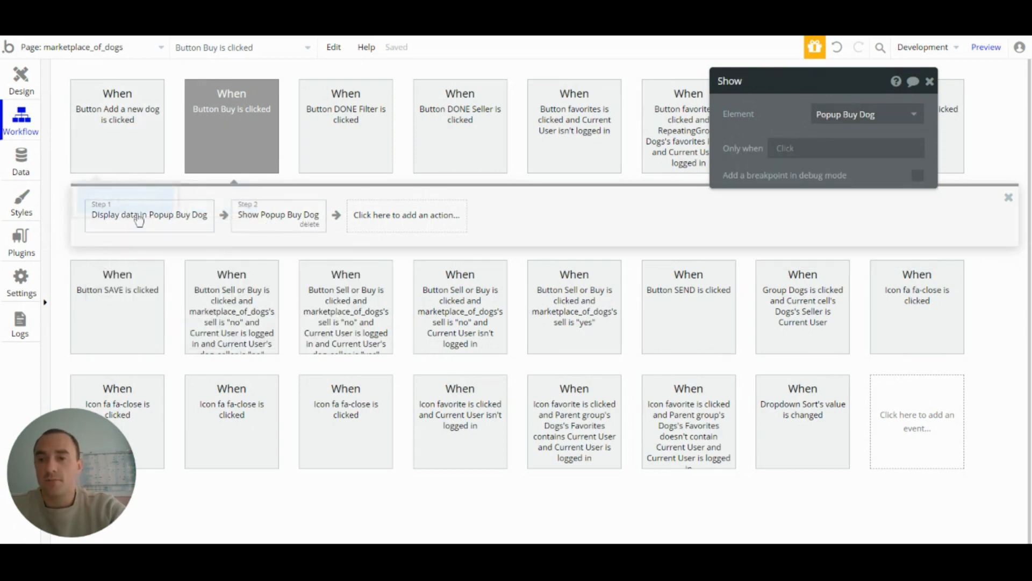
left_click(152, 226)
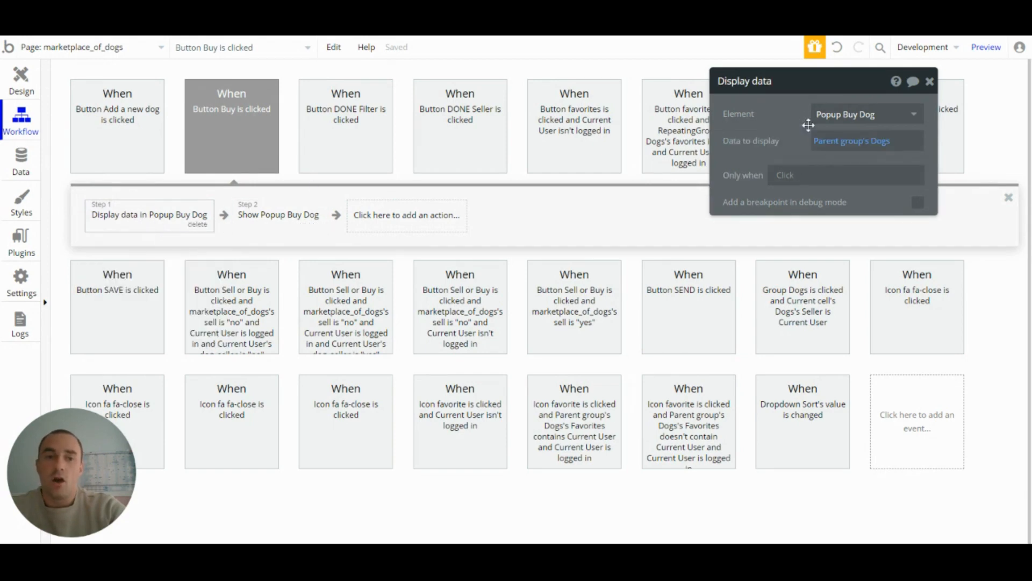
Step: Inspect the Button DONE Filter is clicked event and its Hide Popup Filter action
mouse_move(882, 146)
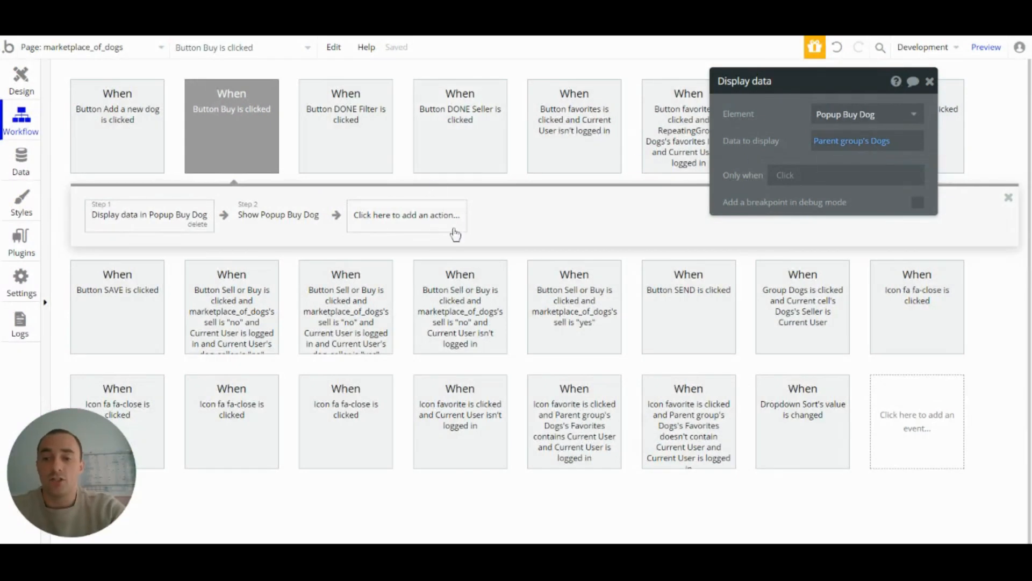
mouse_move(255, 135)
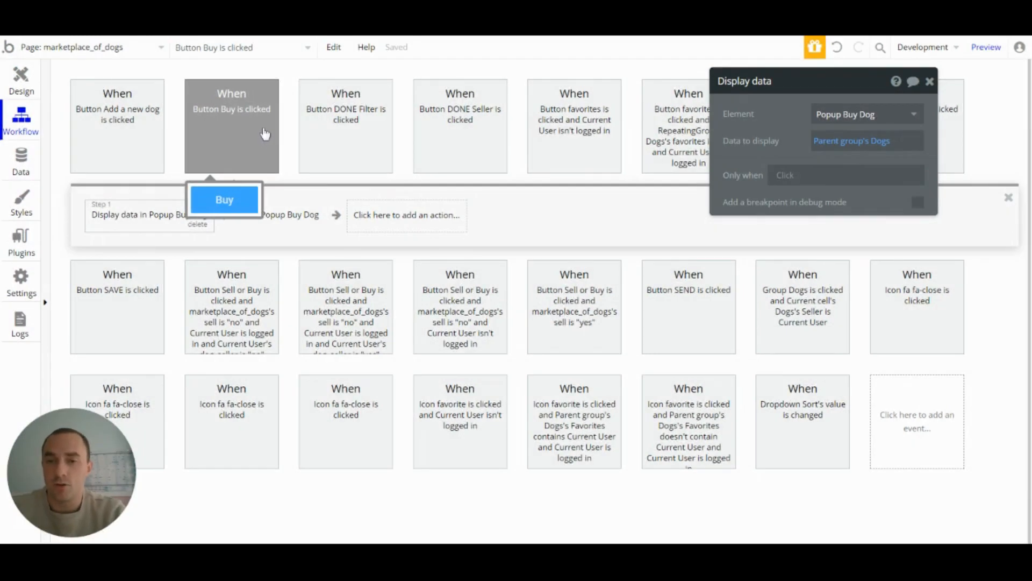
left_click(339, 132)
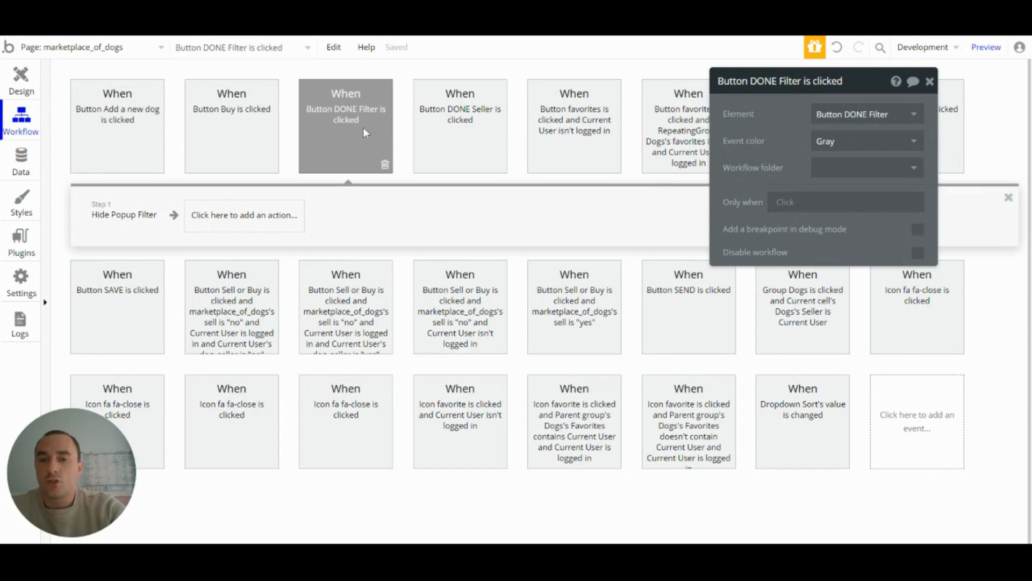
mouse_move(367, 129)
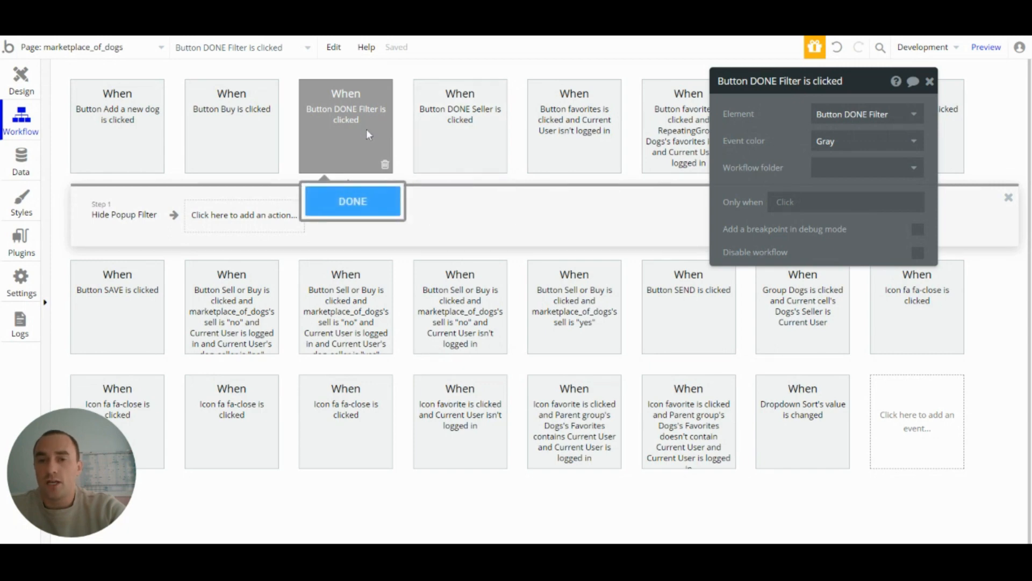
mouse_move(486, 127)
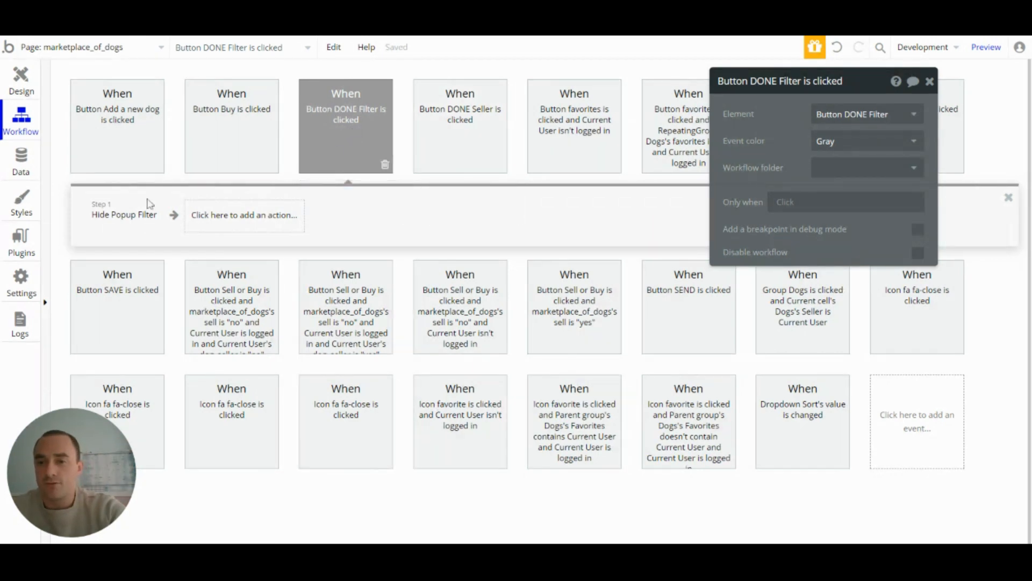
left_click(137, 229)
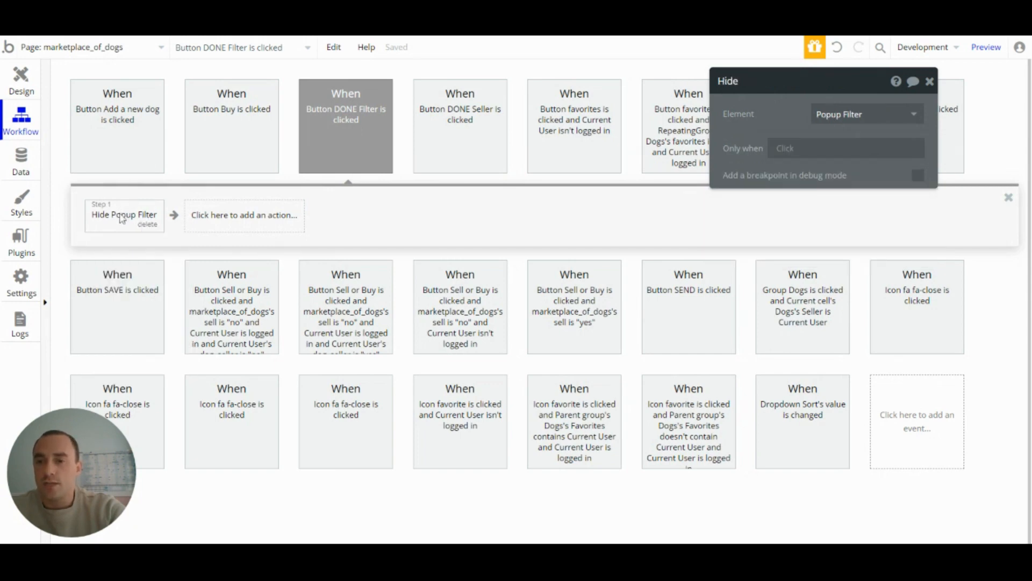
left_click(350, 127)
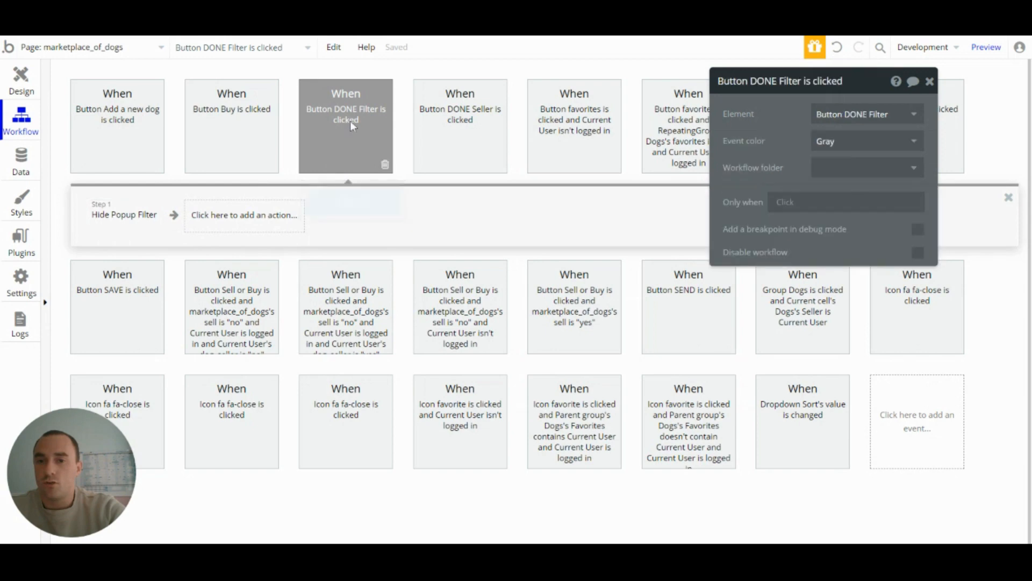
mouse_move(131, 221)
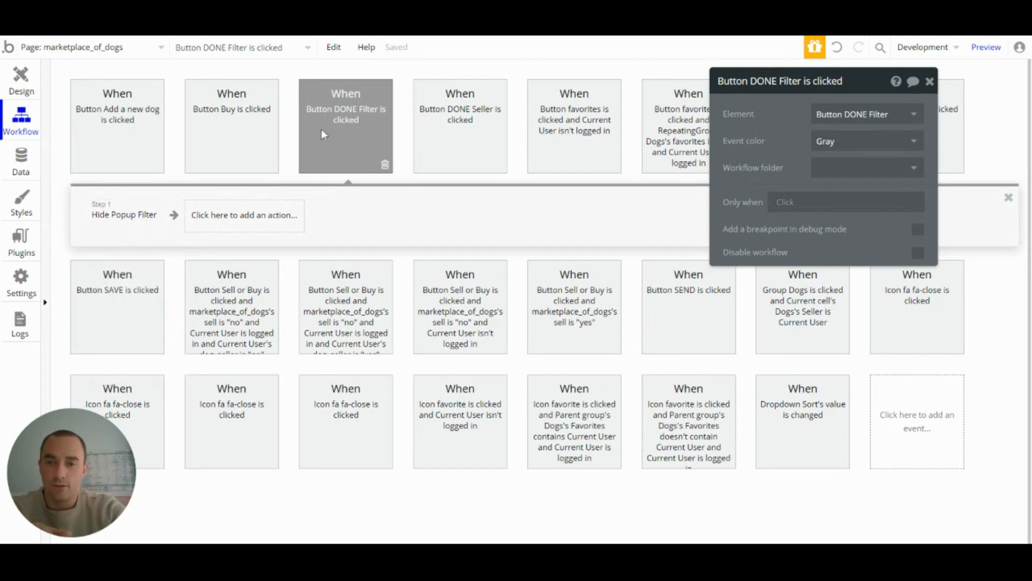
Step: Open the Button DONE Seller is clicked event, view Popup Dog Seller Info in the page design, and return to the event
left_click(473, 127)
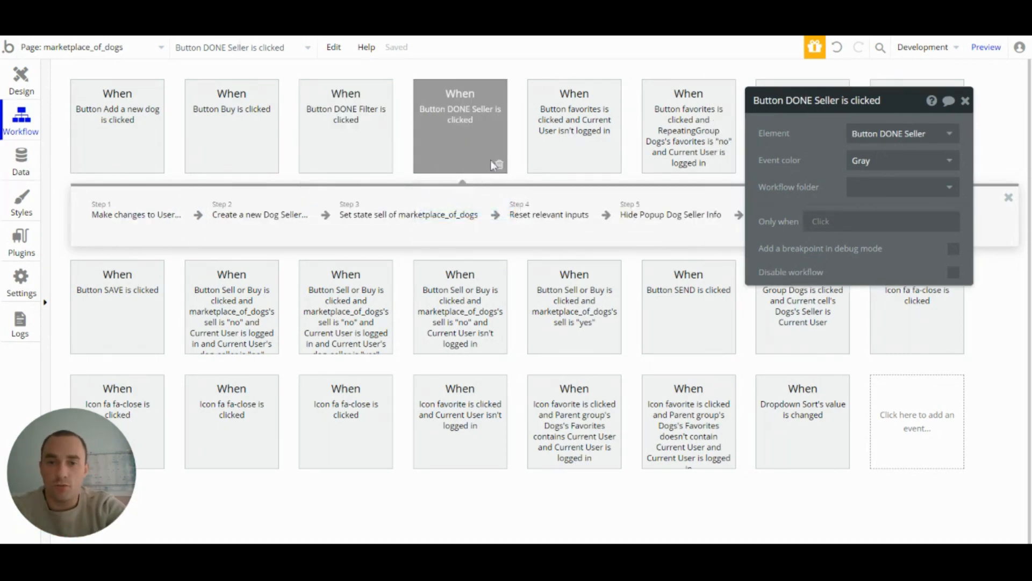
mouse_move(488, 112)
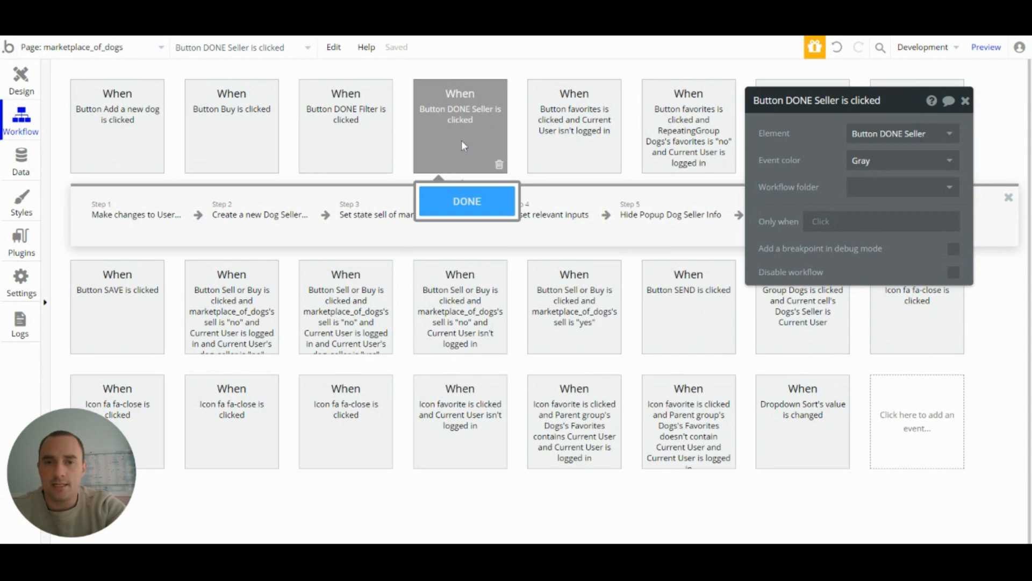
left_click(21, 81)
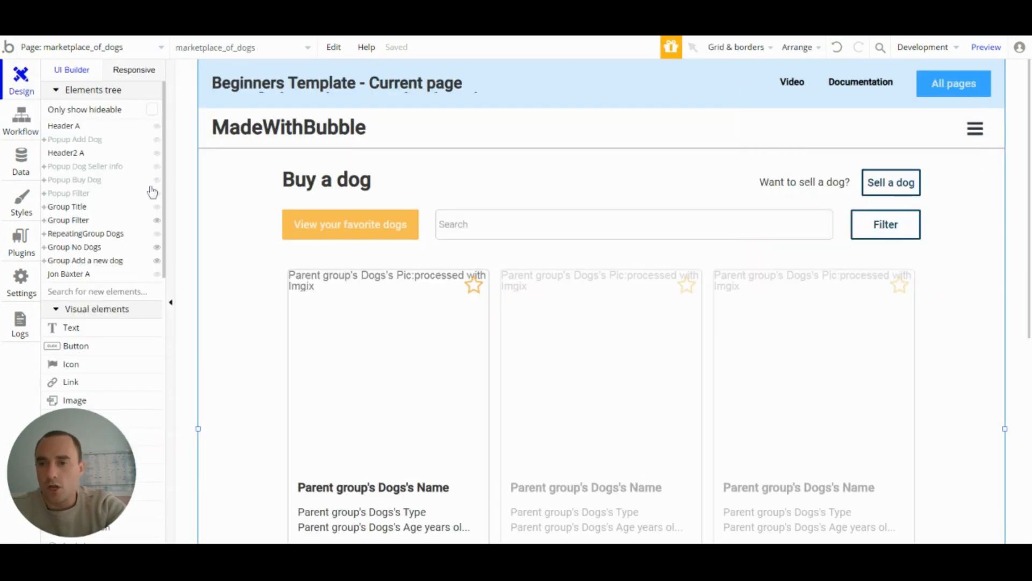
left_click(156, 167)
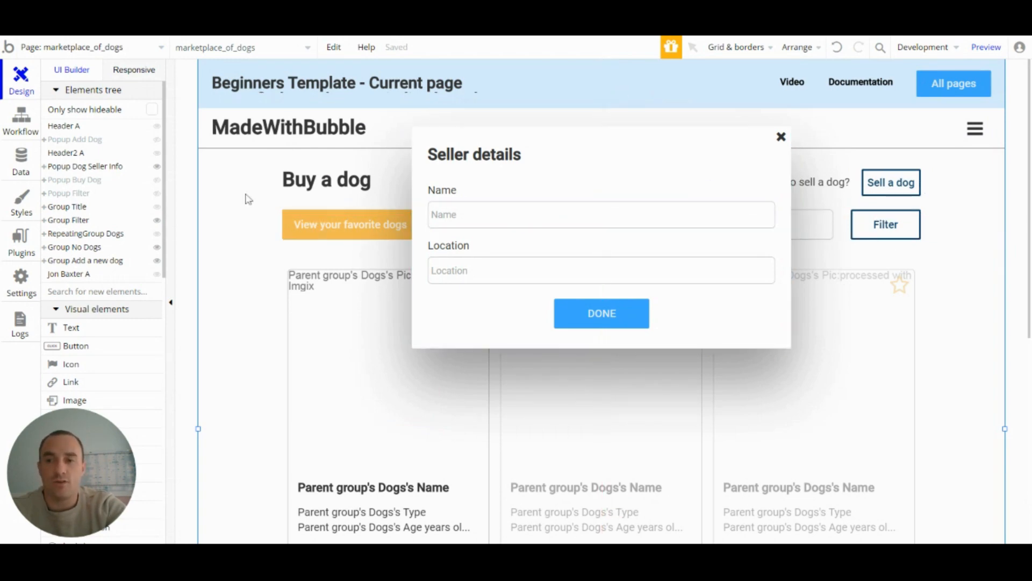
left_click(22, 121)
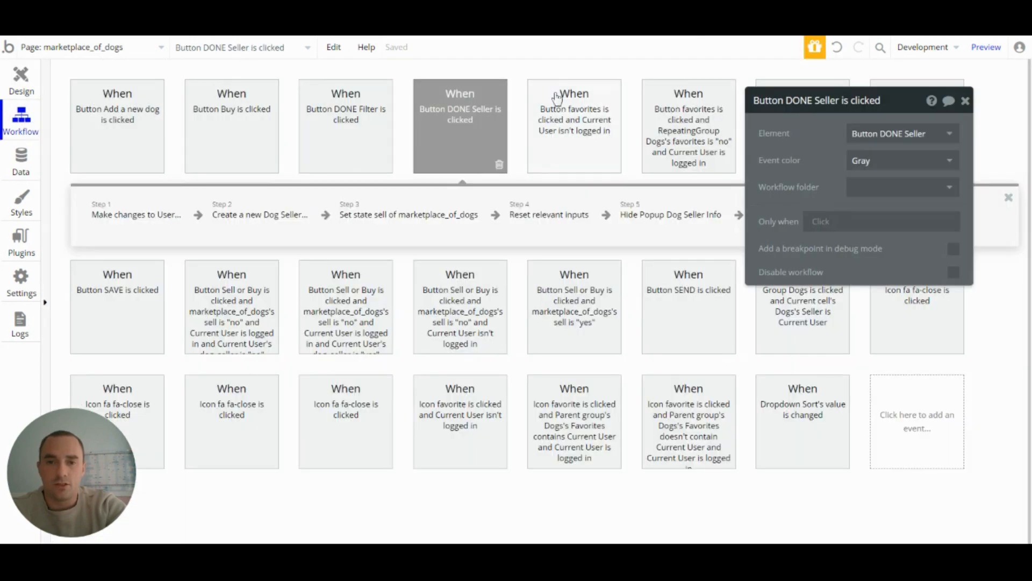
mouse_move(467, 136)
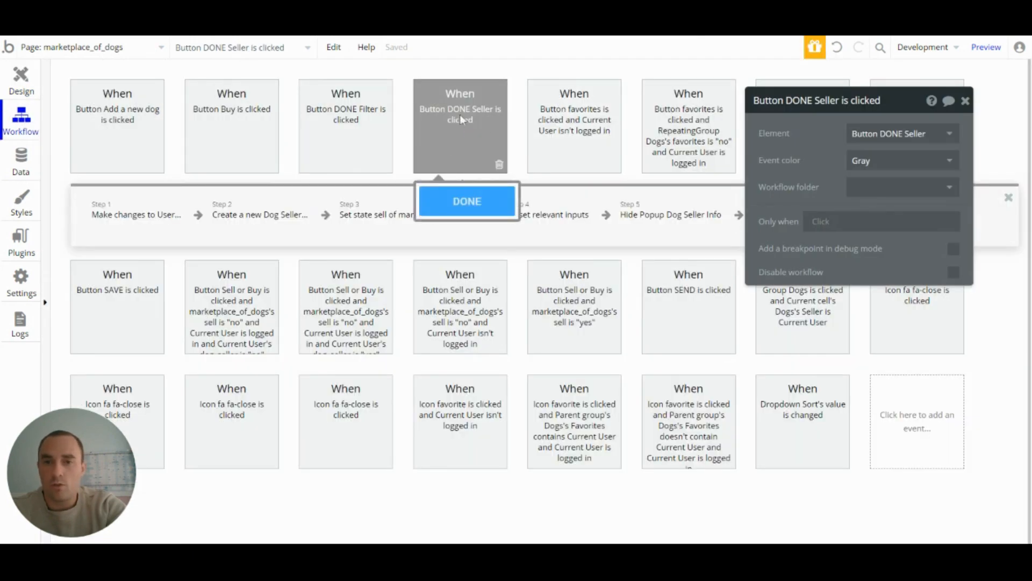
Step: Inspect the DONE Seller event's actions from Make changes to User through Reset relevant inputs, then close the action's properties
left_click(141, 225)
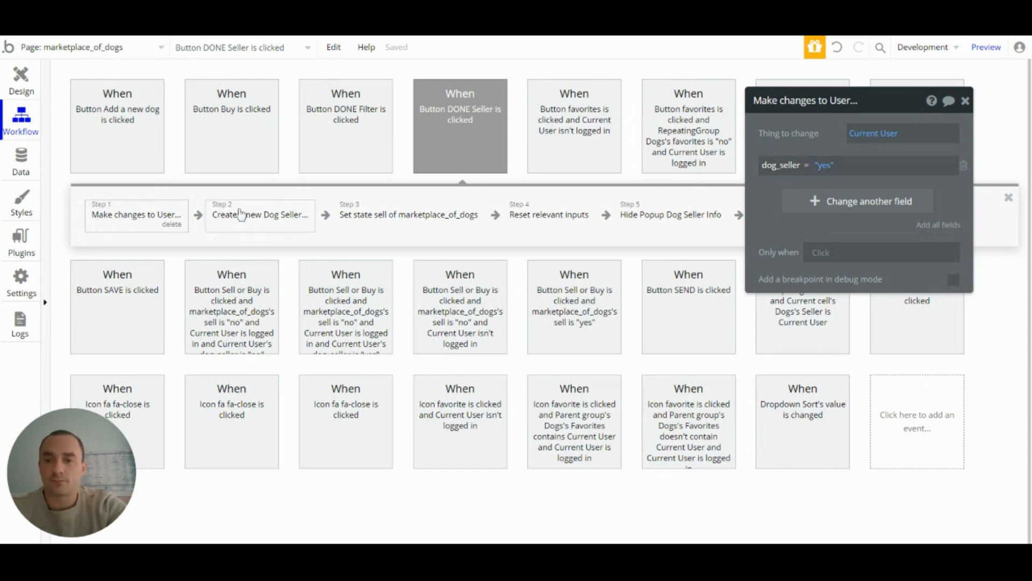
left_click(238, 229)
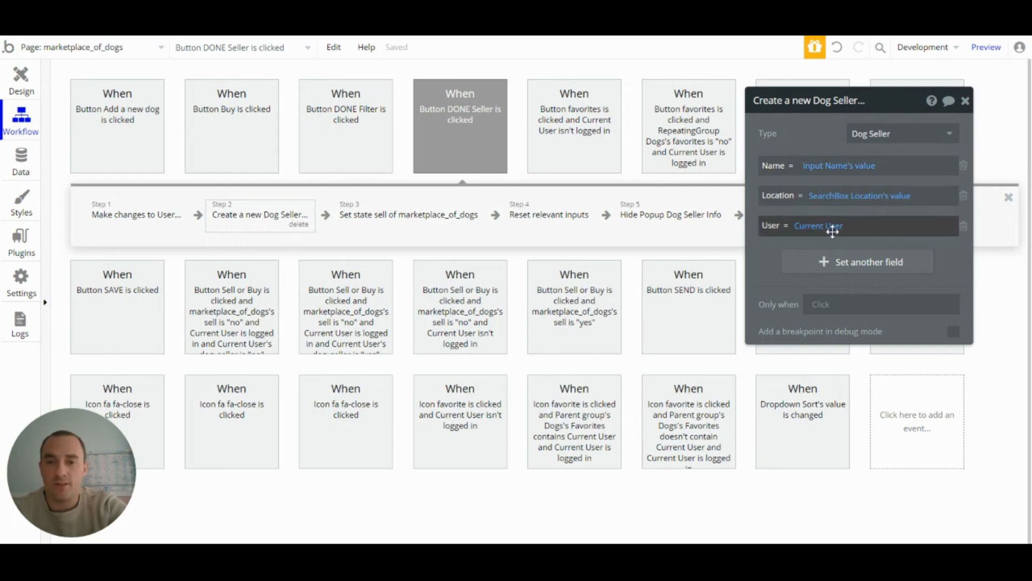
left_click(400, 225)
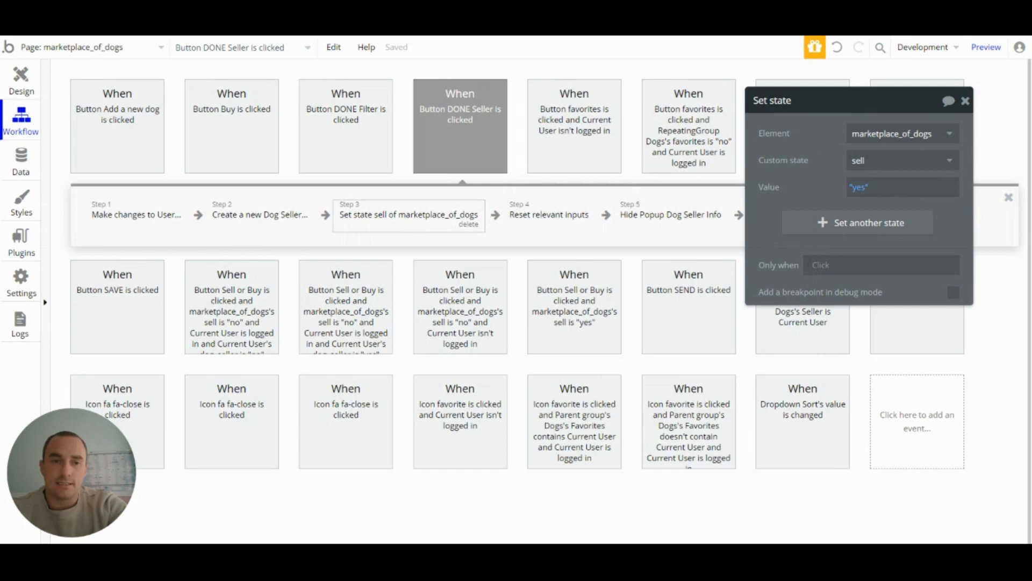
left_click(854, 191)
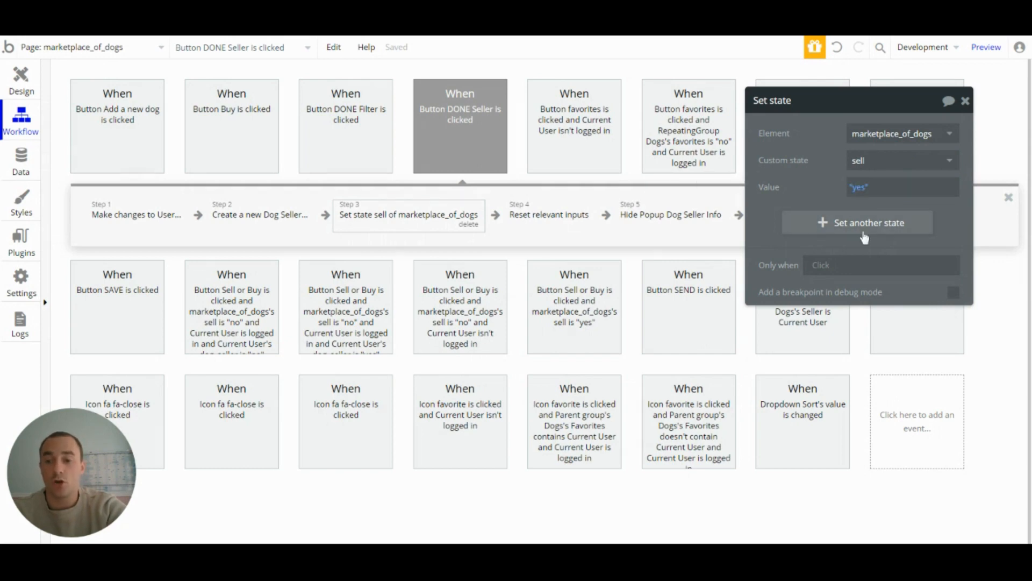
left_click(565, 226)
mouse_move(672, 221)
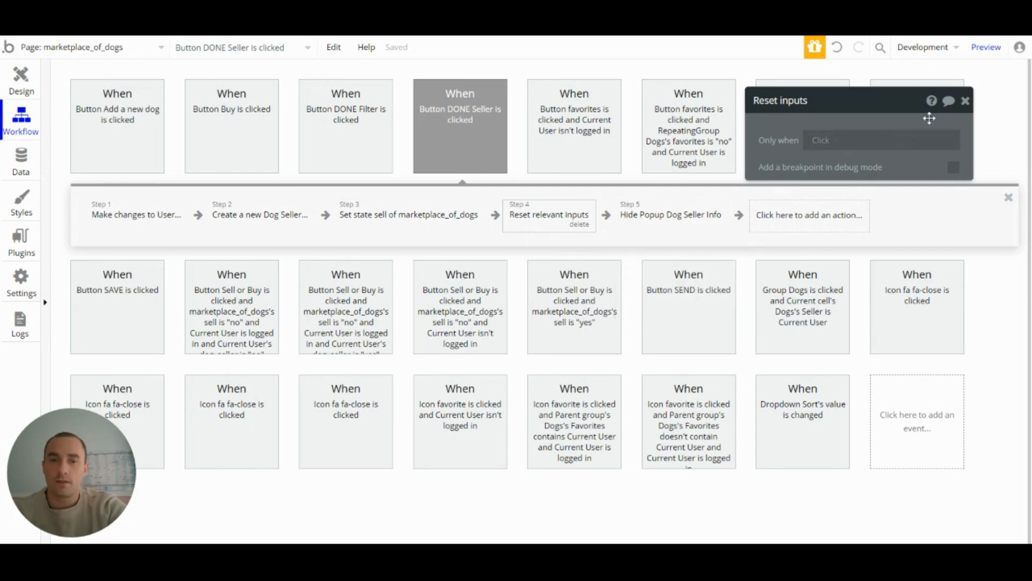
left_click(966, 101)
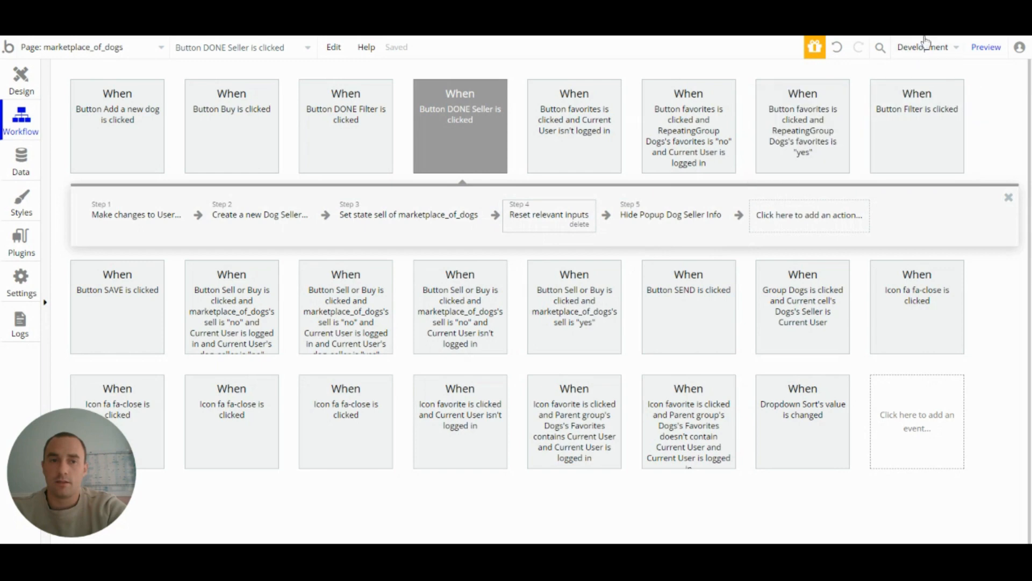
Step: Inspect the Button favorites event for users who aren't logged in and its Trigger Log in from Header2 A action
left_click(582, 138)
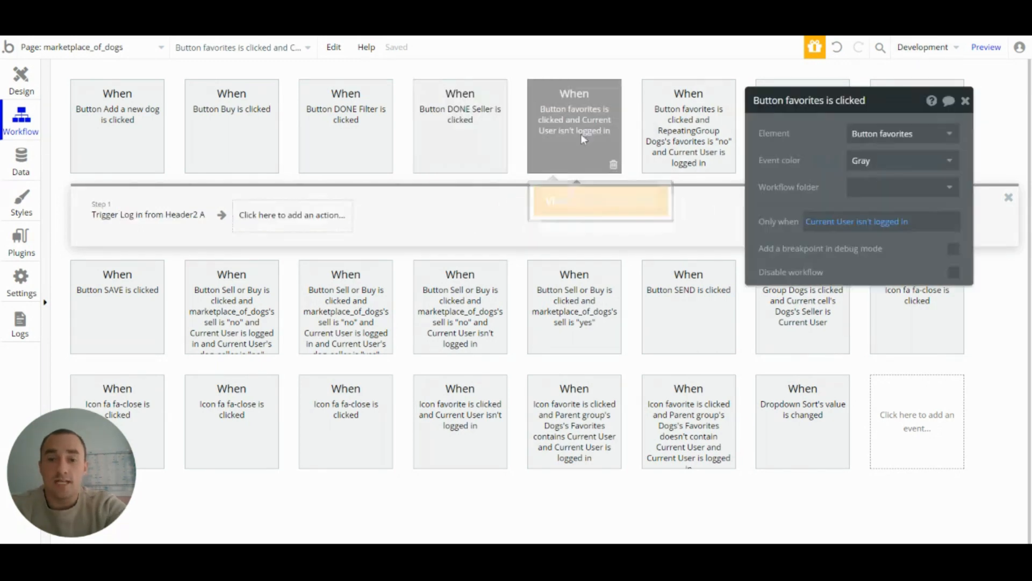
mouse_move(592, 145)
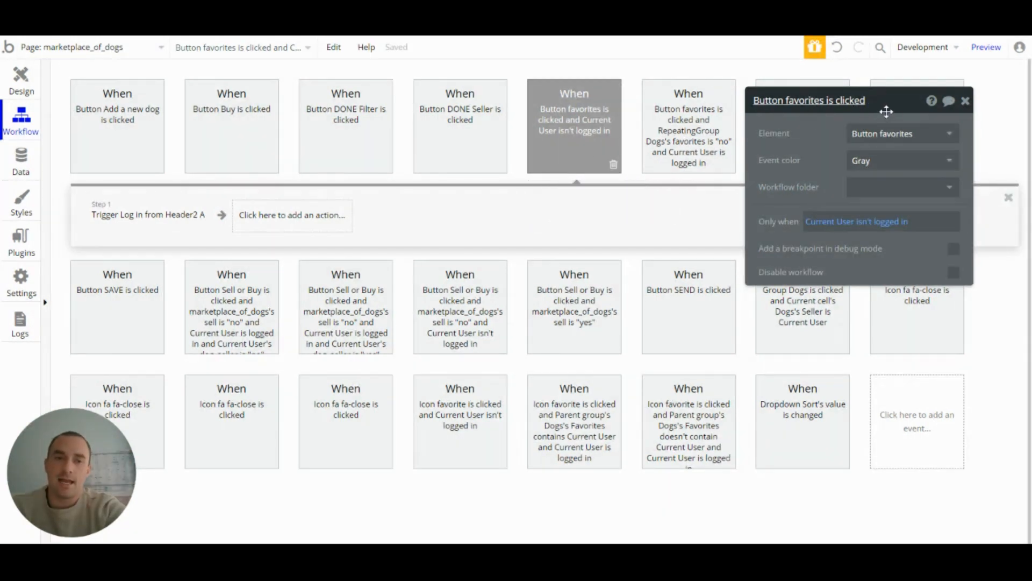
left_click_drag(888, 115, 859, 321)
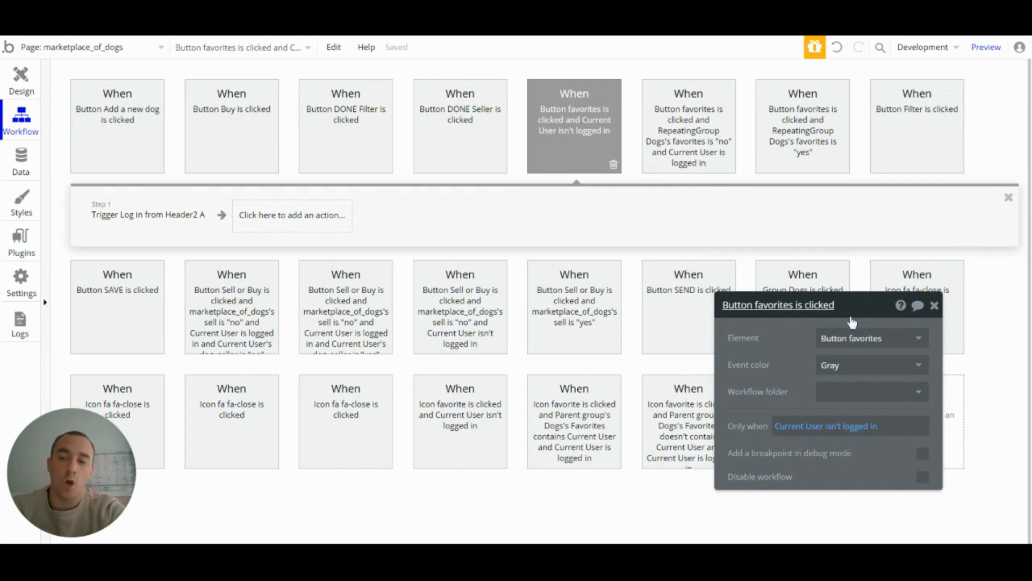
mouse_move(678, 141)
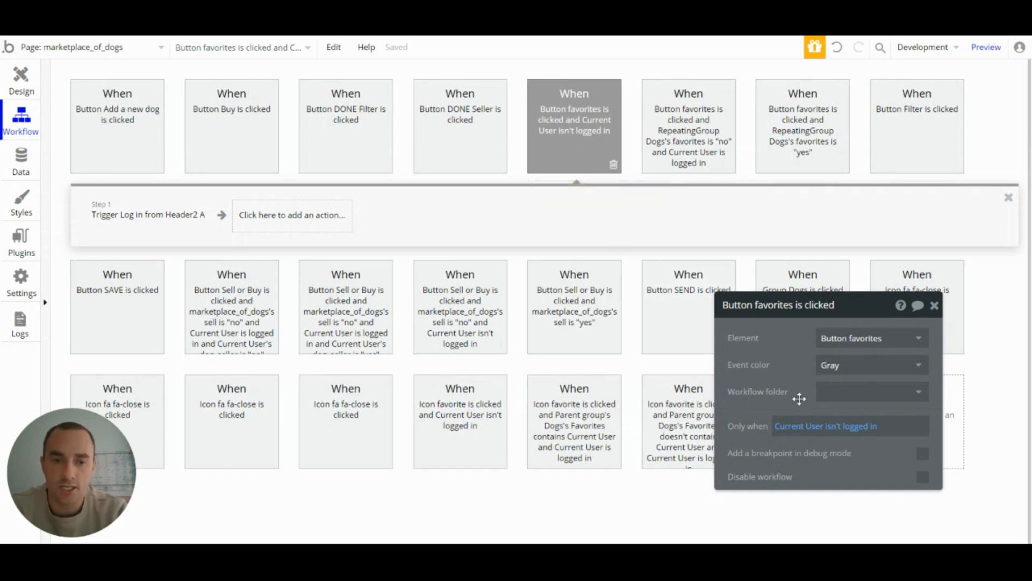
left_click_drag(801, 357, 714, 293)
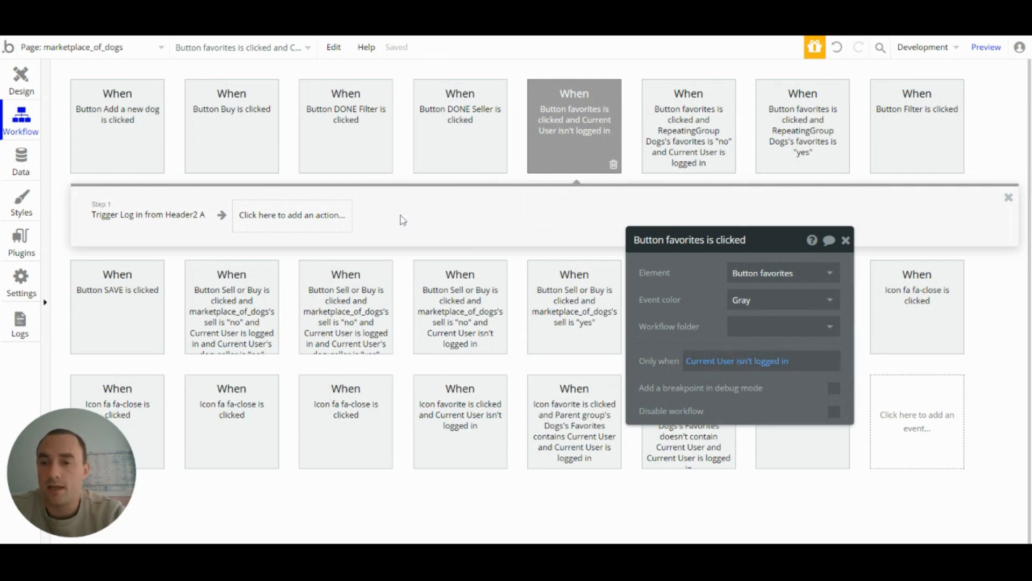
left_click(141, 216)
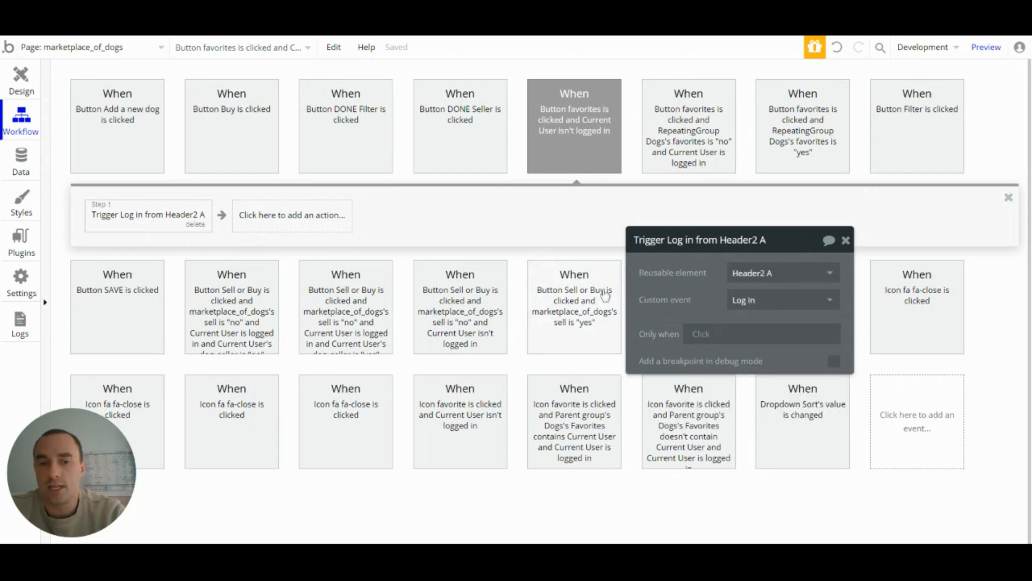
left_click_drag(691, 289, 657, 260)
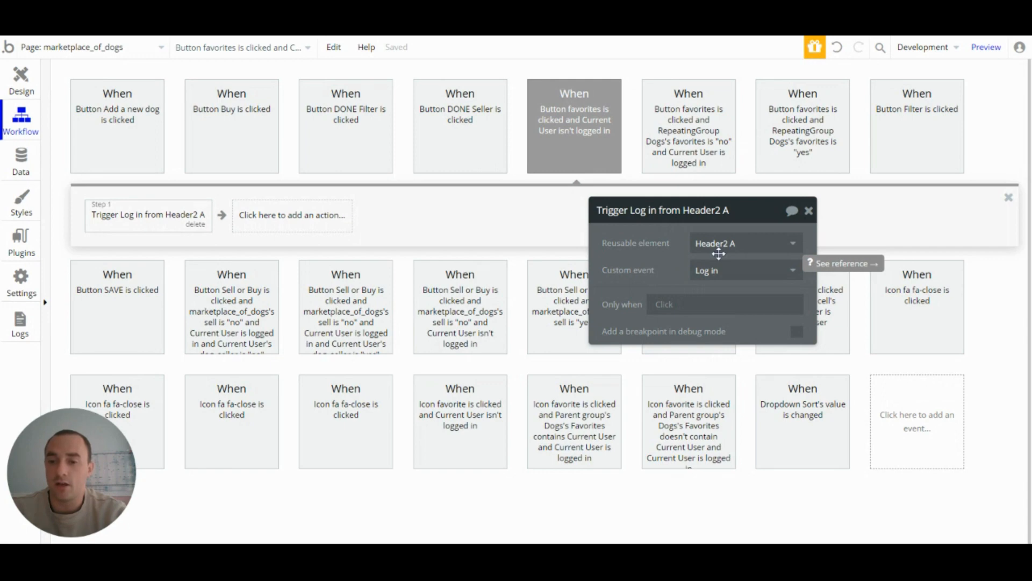
Step: Compare the Button favorites events for RepeatingGroup Dogs's favorites "no" and "yes", checking each one's condition and Set state action
left_click(694, 137)
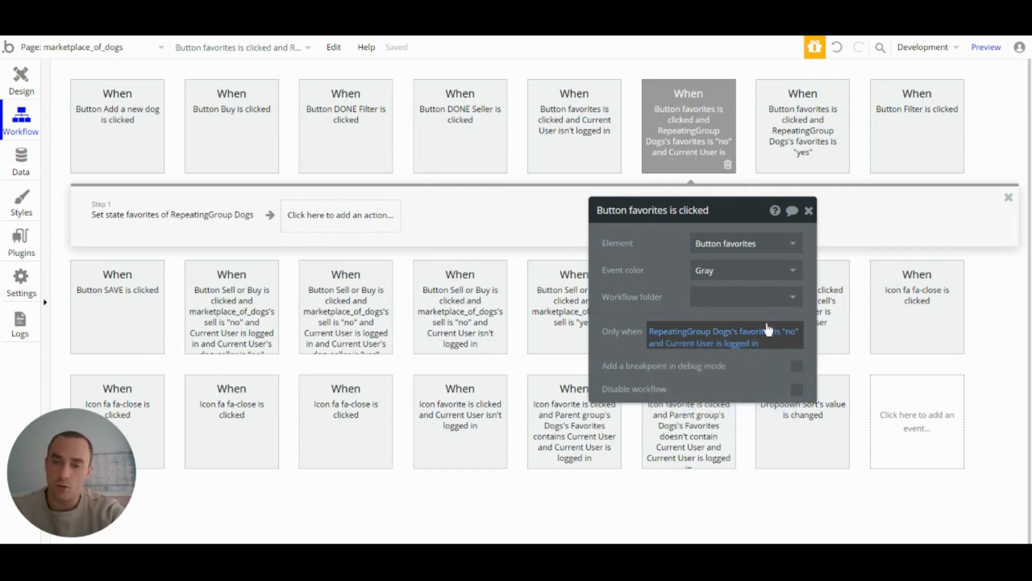
left_click(203, 218)
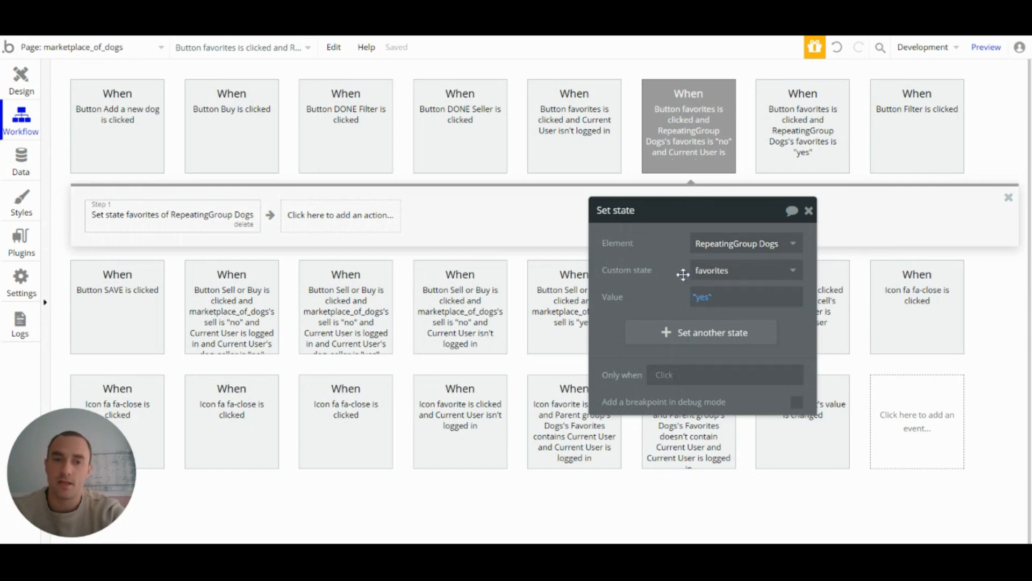
left_click(814, 126)
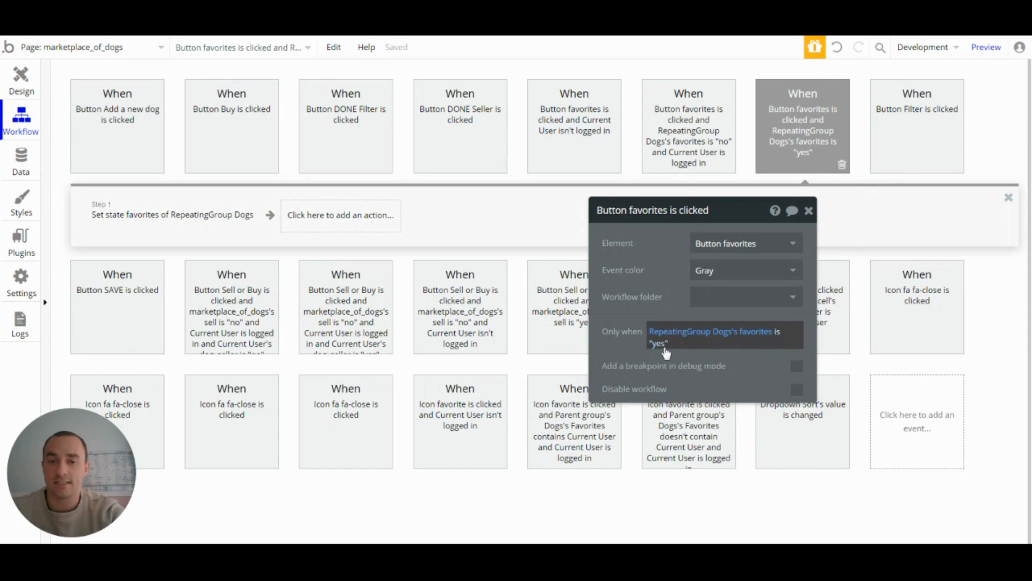
left_click(177, 219)
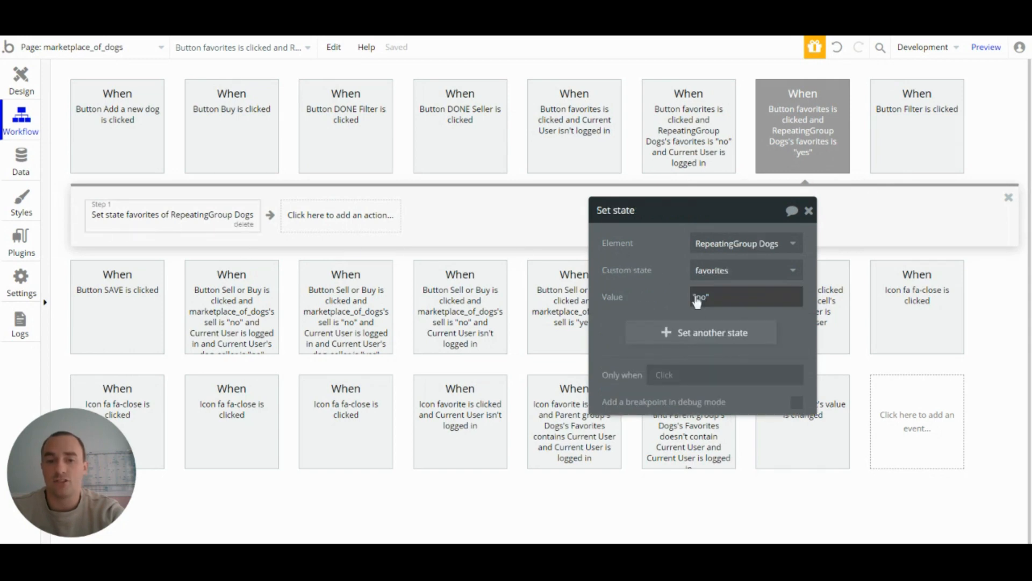
left_click(687, 129)
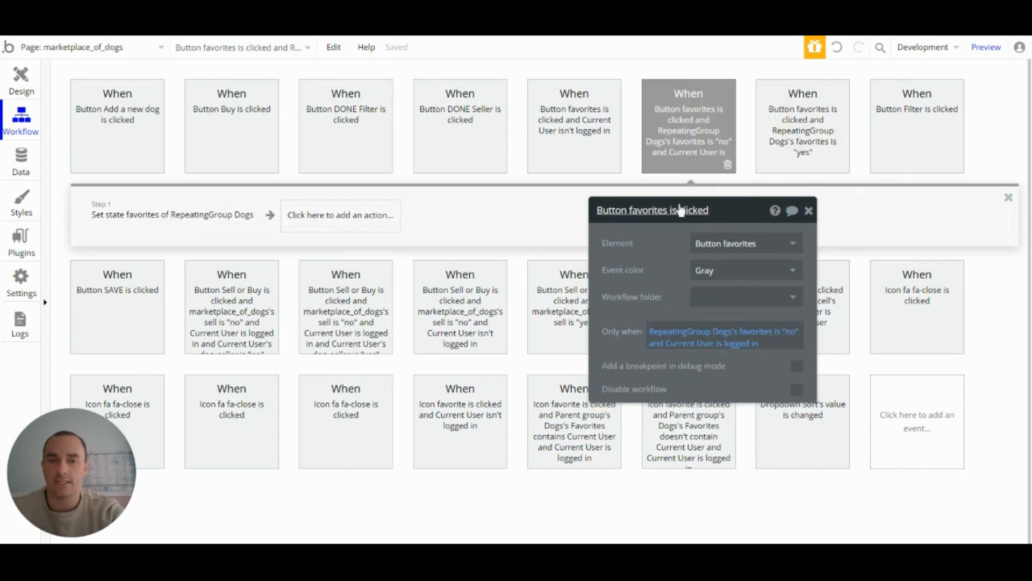
left_click(167, 220)
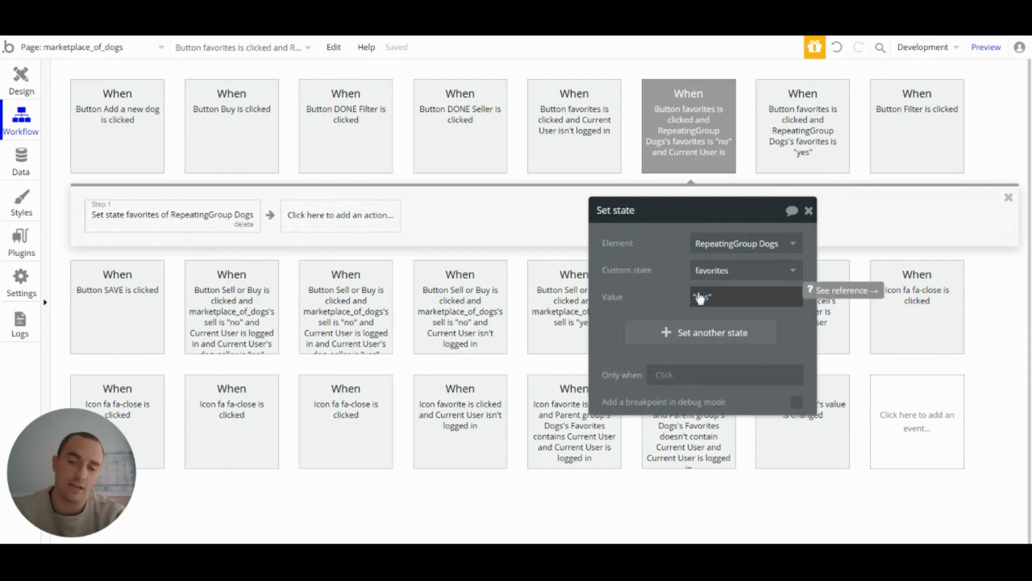
left_click(810, 131)
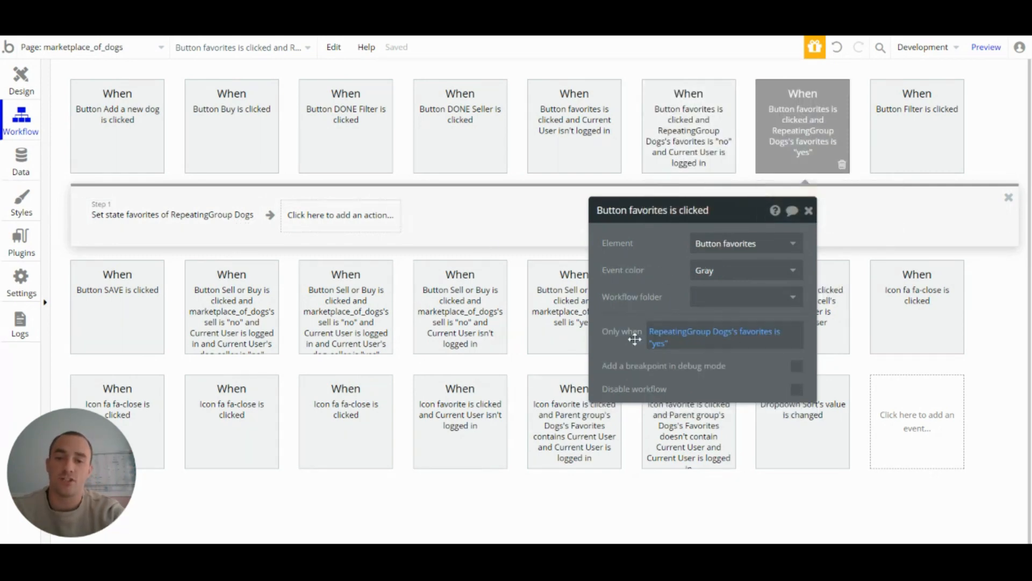
left_click(135, 215)
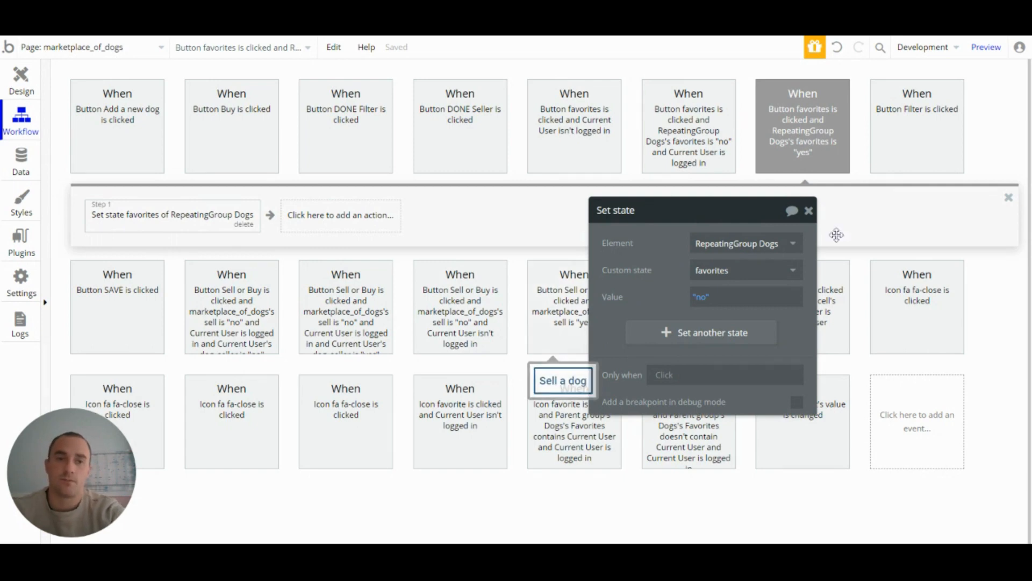
Step: Inspect the Button Filter is clicked event and its Show Popup Filter action, then close the action's properties
left_click(808, 210)
left_click(915, 136)
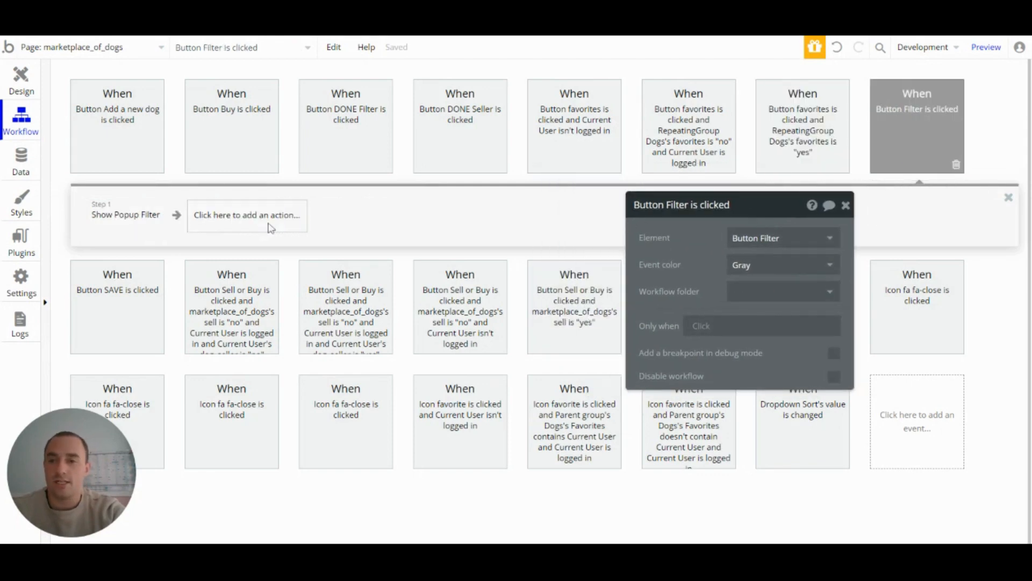
left_click(122, 226)
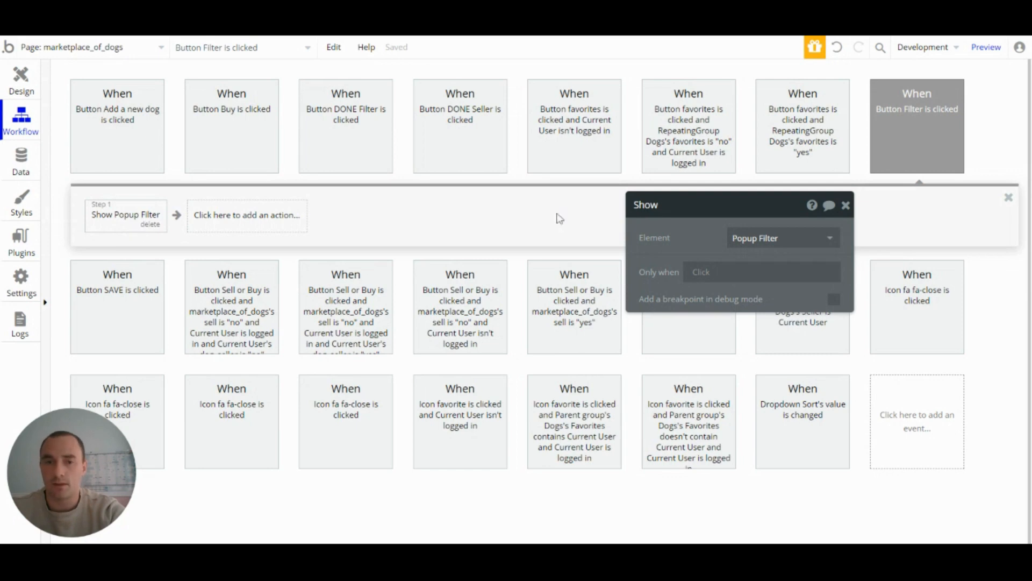
left_click(846, 205)
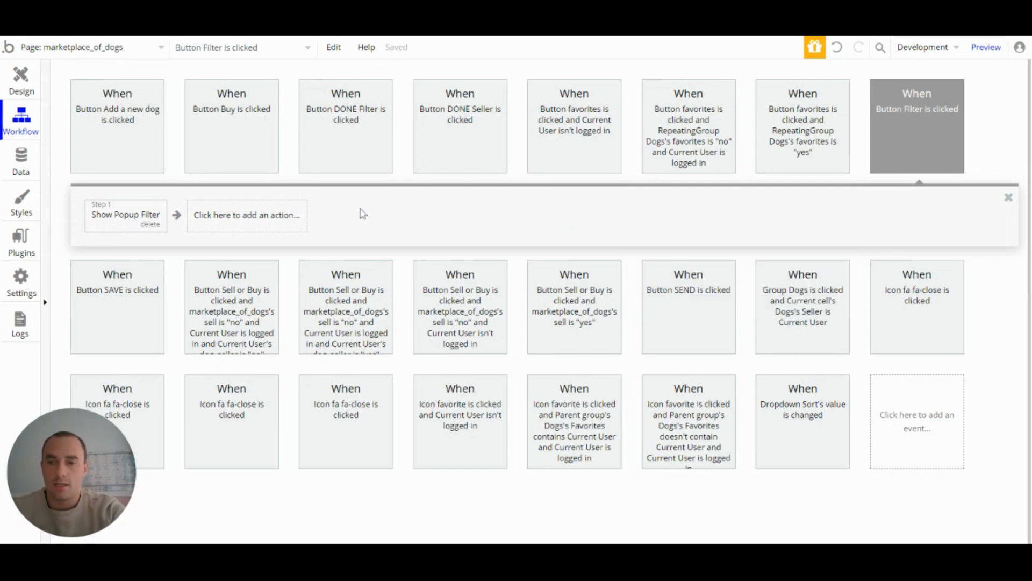
Step: Open the Button SAVE is clicked event, view the button within Popup Add Dog in the page design, and return to the event
left_click(105, 290)
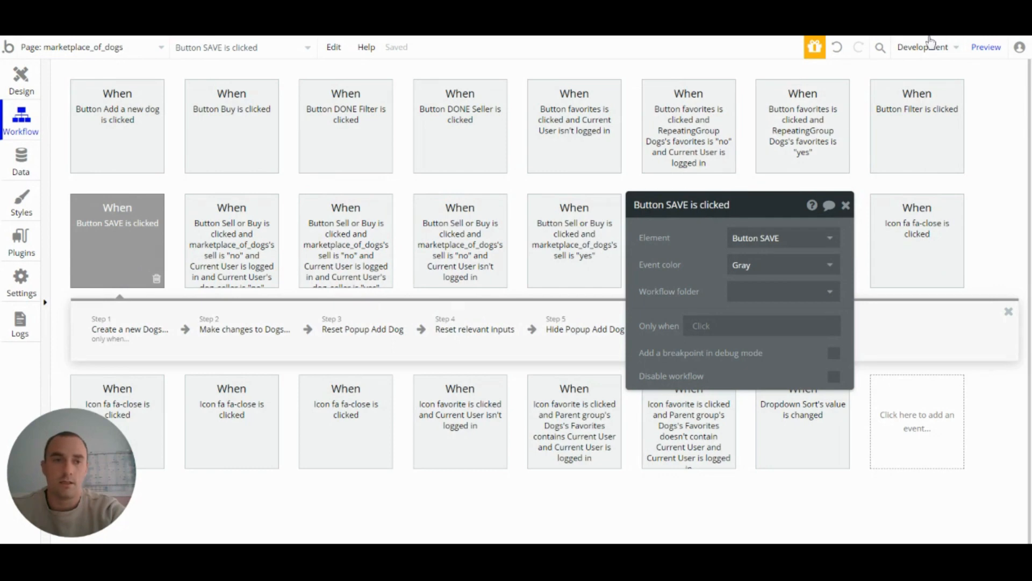
left_click(917, 129)
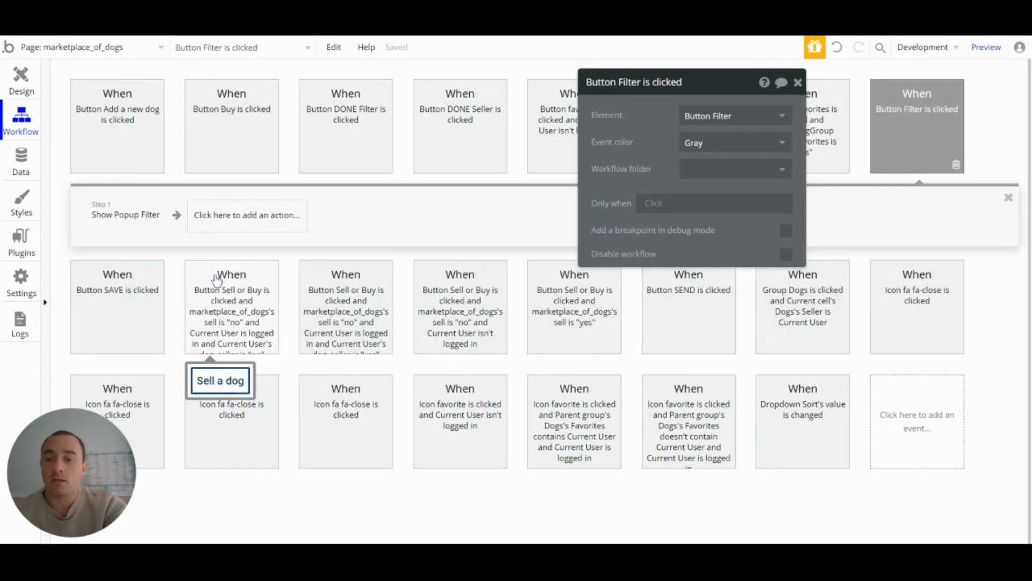
left_click(114, 303)
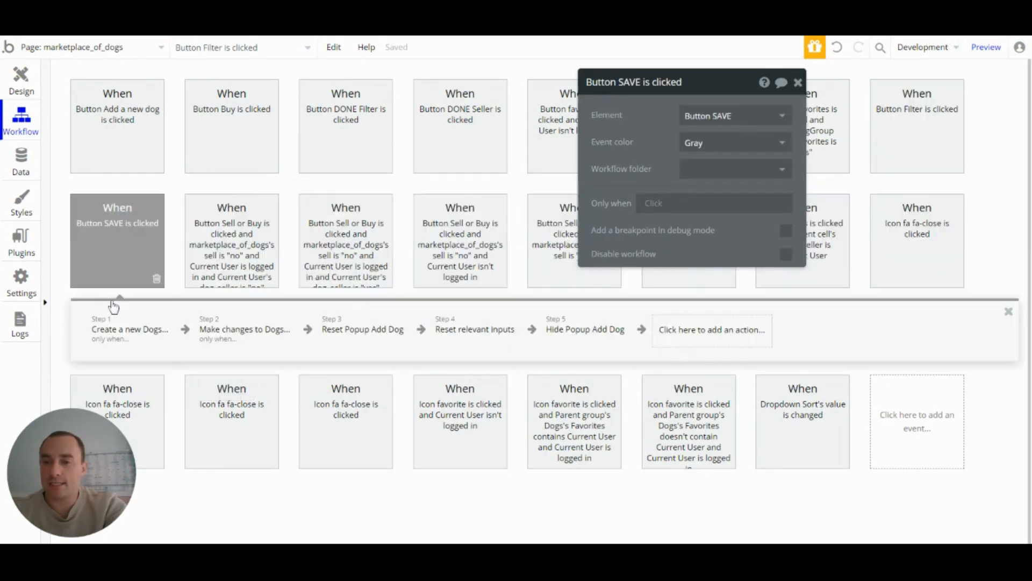
right_click(121, 237)
left_click(155, 344)
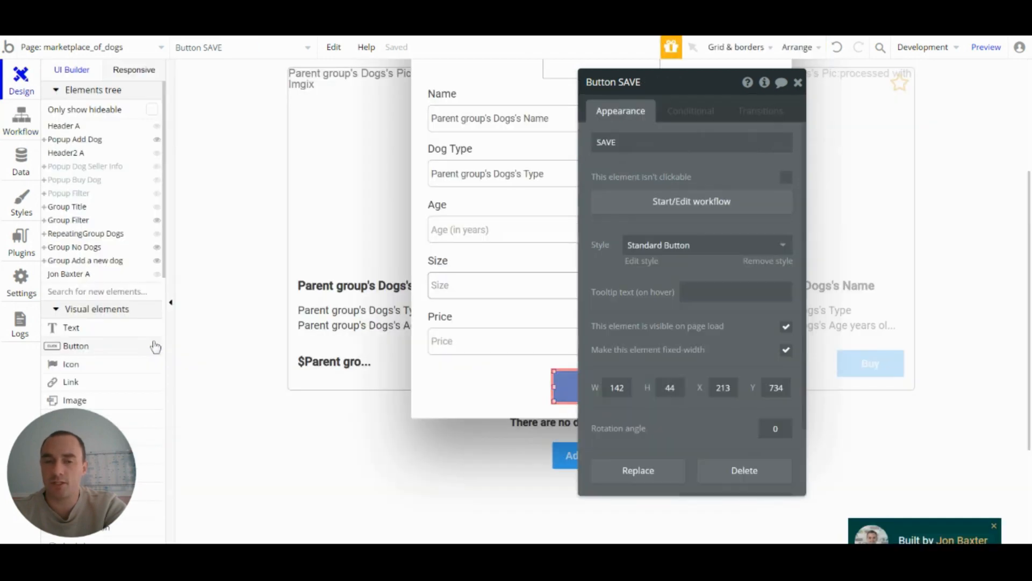
scroll(504, 399, "up", 4)
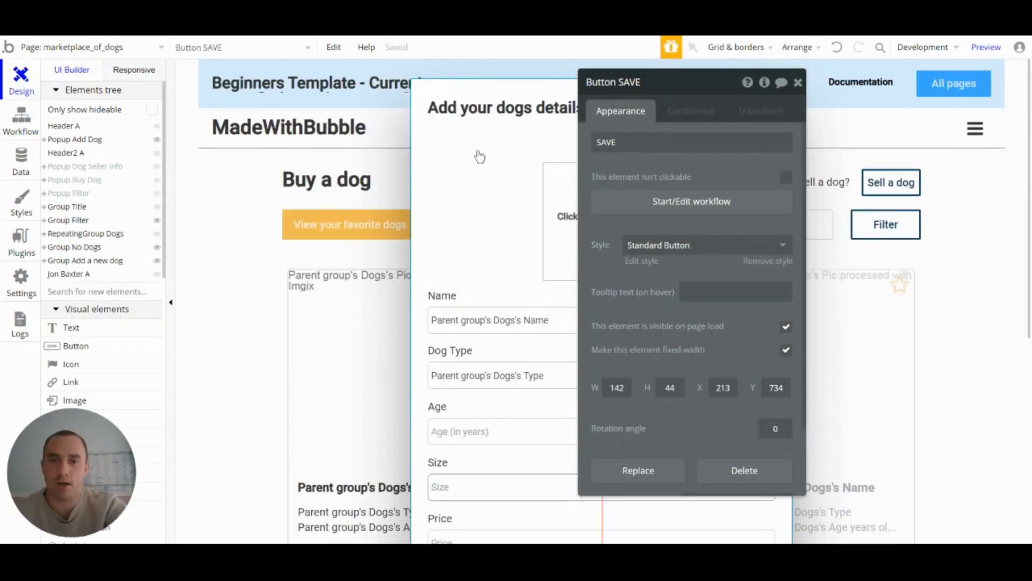
scroll(475, 134, "down", 1)
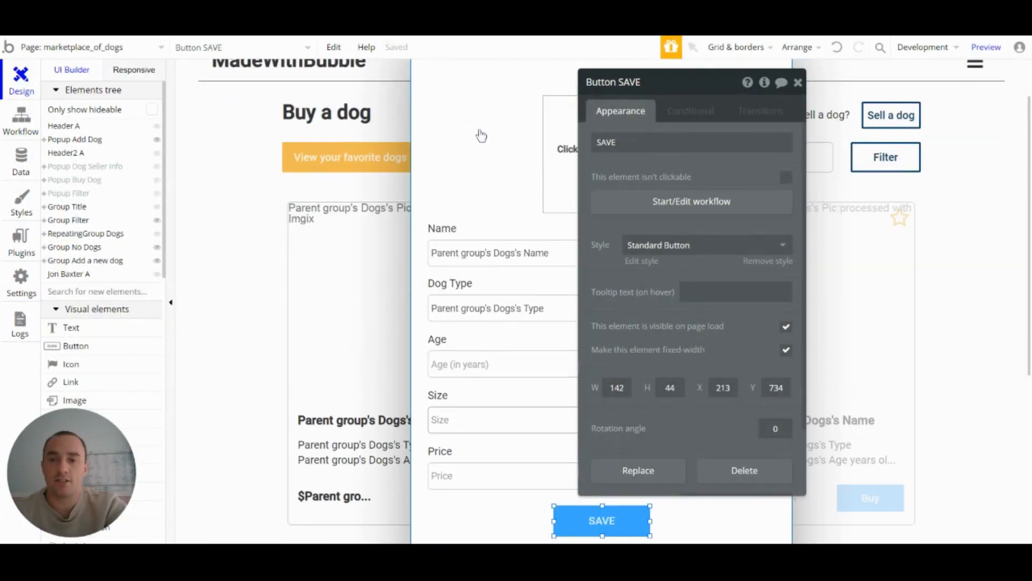
left_click(20, 121)
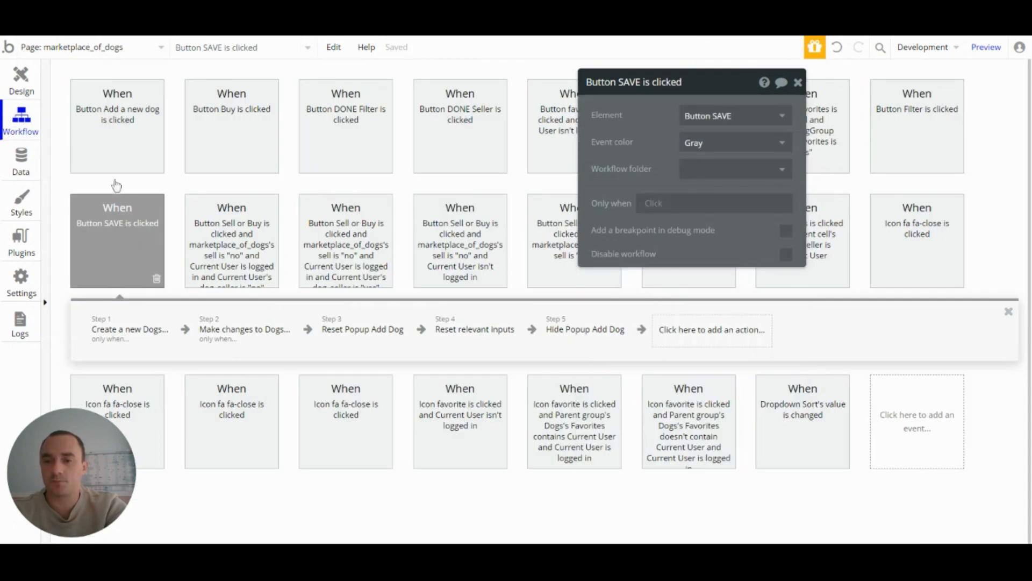
Step: Compare the SAVE event's Create a new Dogs and Make changes to Dogs actions, checking their conditions and Sold fields
left_click(138, 334)
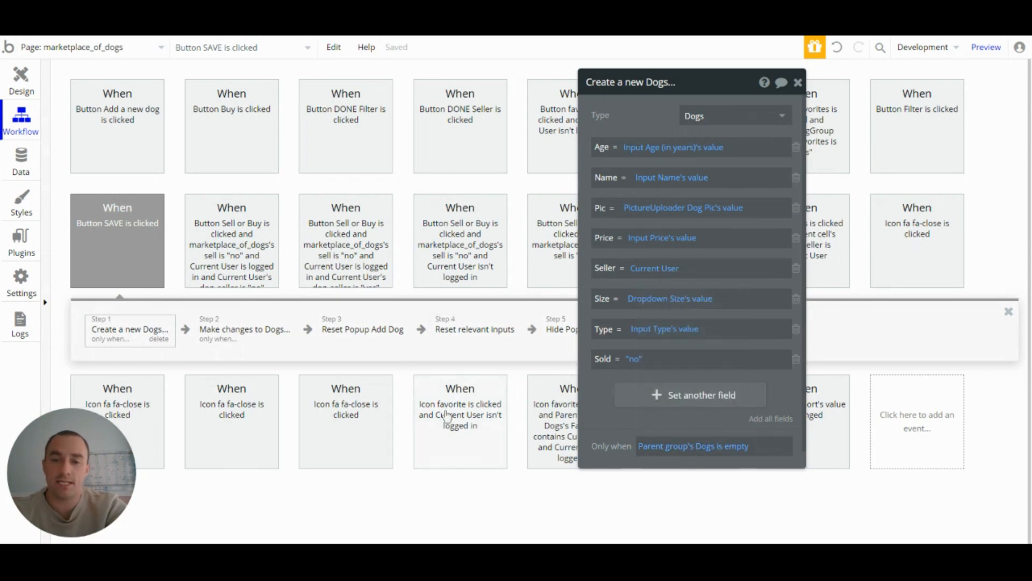
left_click(231, 343)
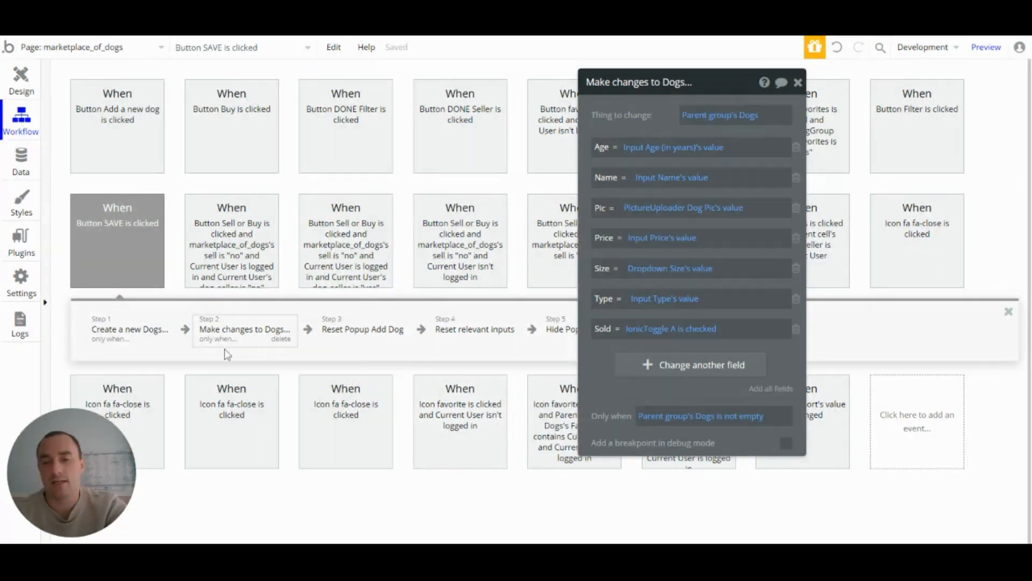
left_click(131, 342)
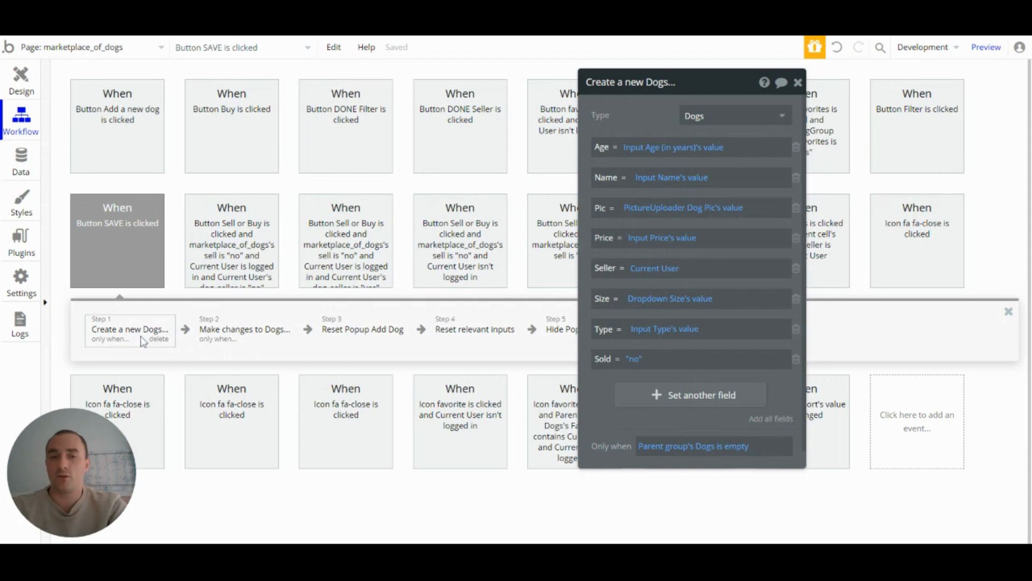
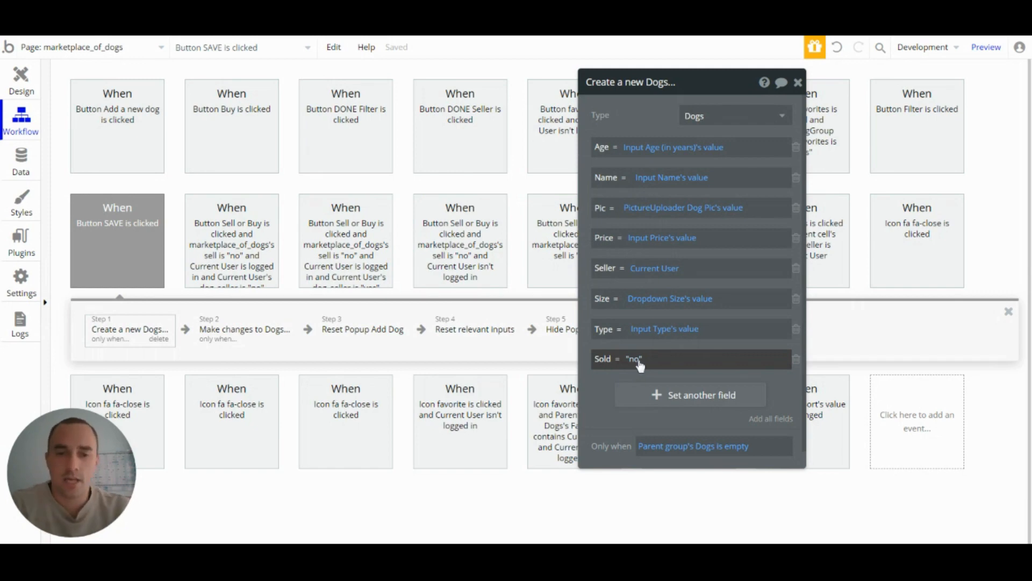
left_click(260, 329)
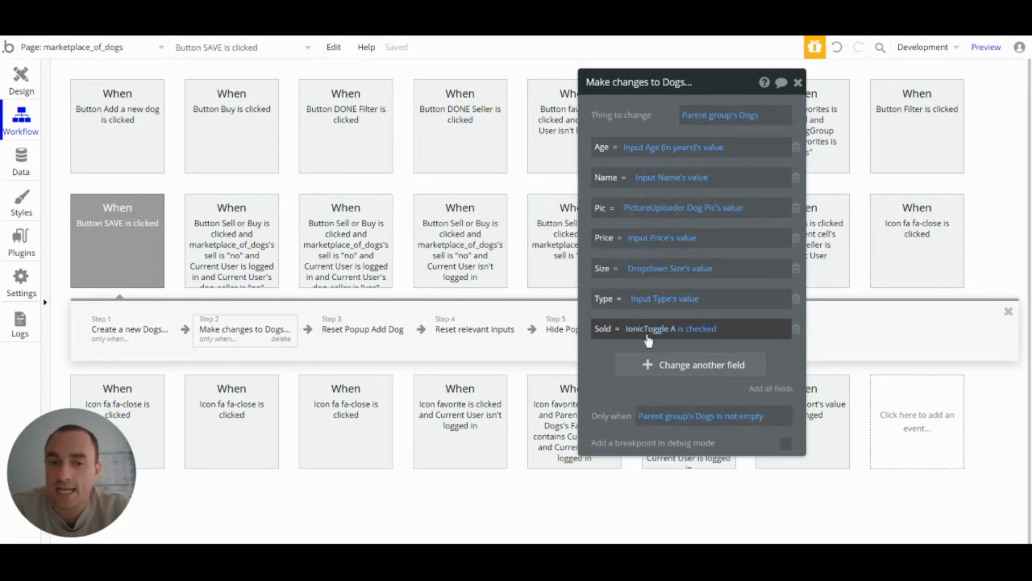
mouse_move(651, 339)
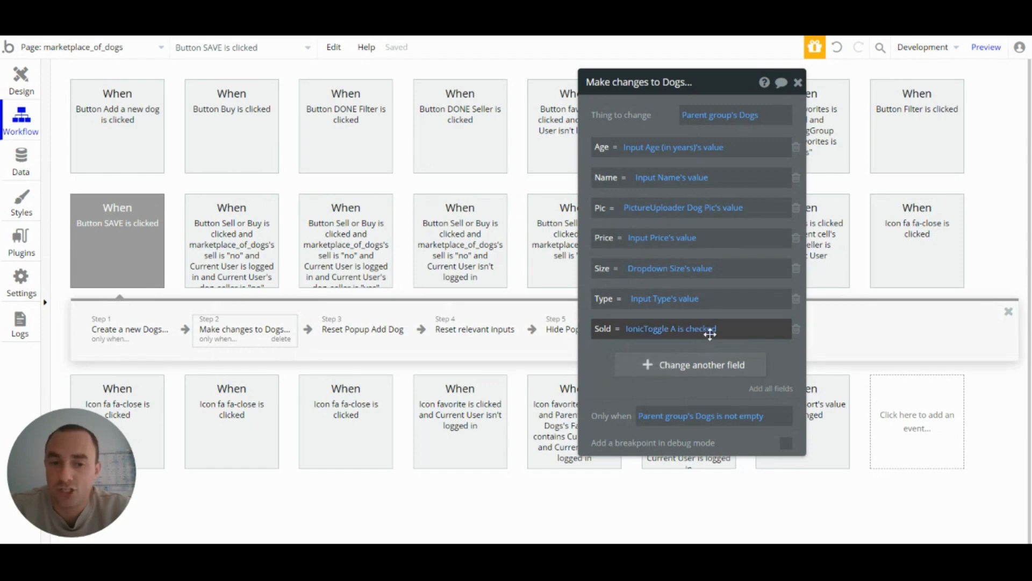
Step: Reveal Popup Add Dog in the page design's elements tree and make its hidden Group Dogs visible
left_click(12, 91)
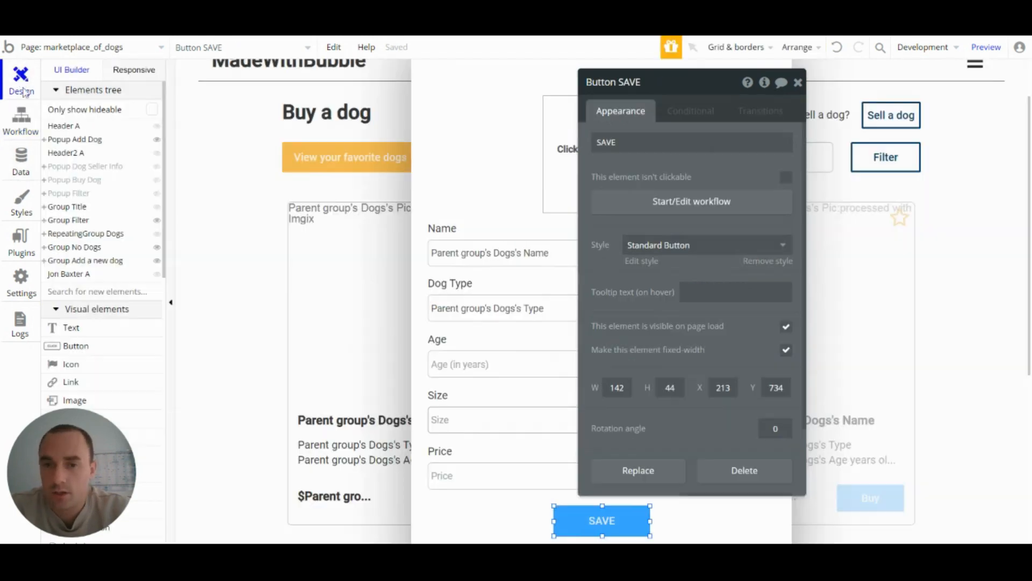
left_click(799, 82)
scroll(512, 238, "up", 1)
left_click(487, 139)
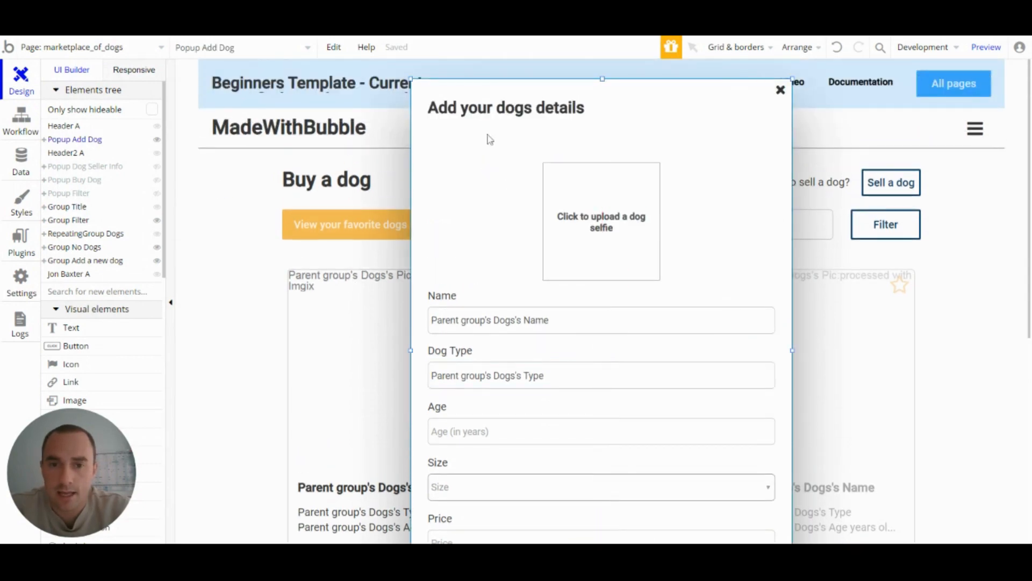
right_click(487, 138)
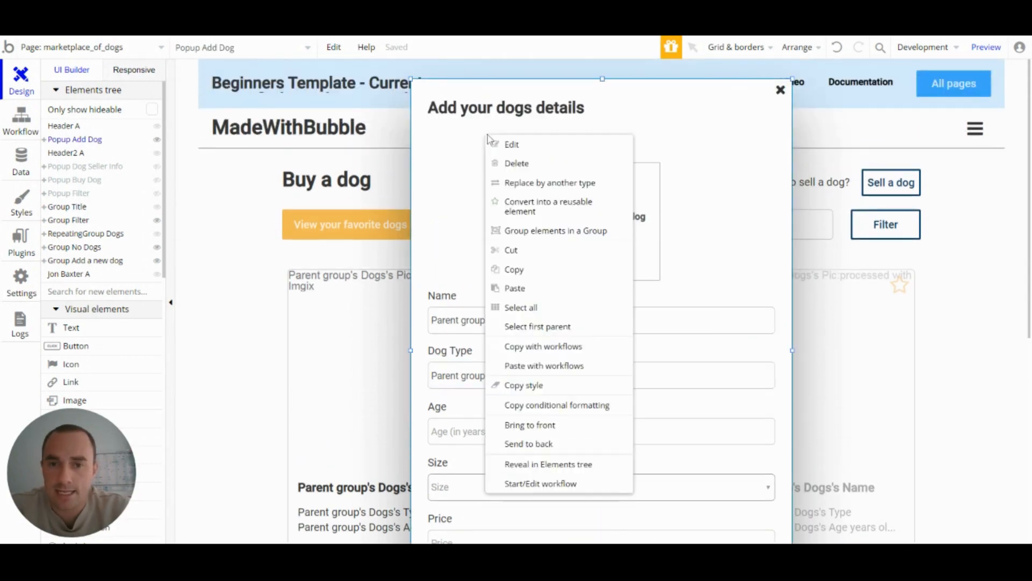
left_click(549, 464)
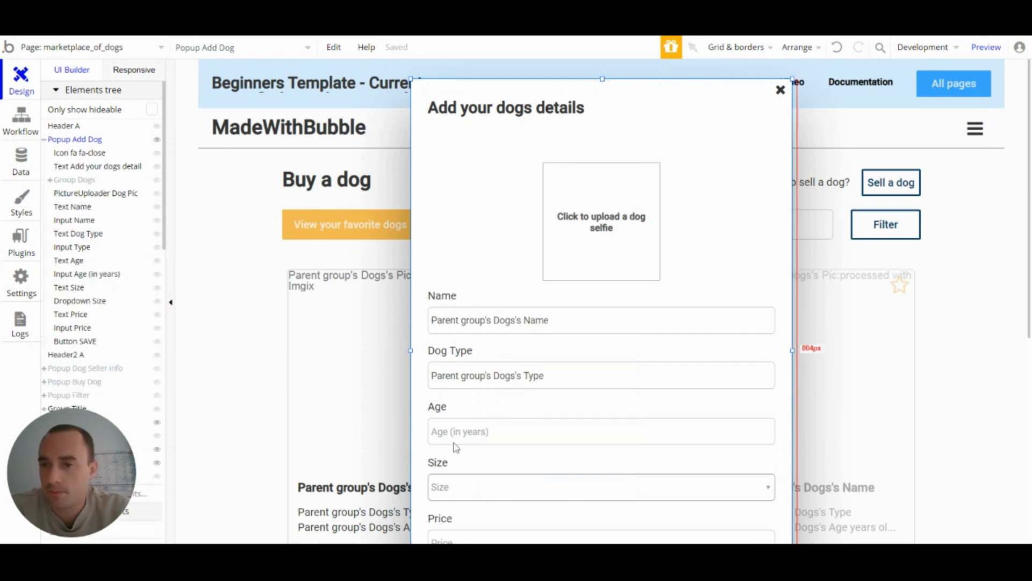
left_click(157, 180)
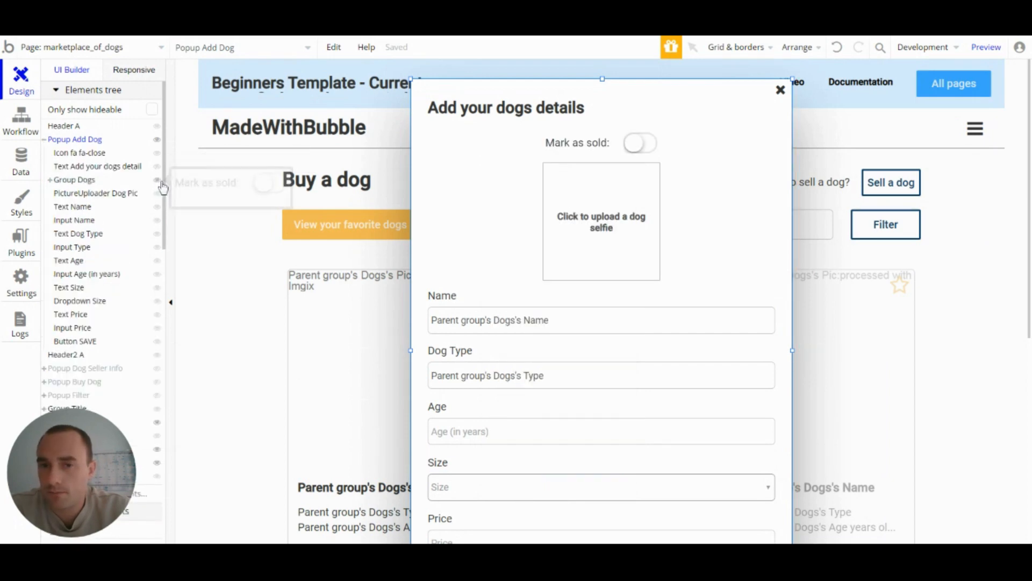
Step: Inspect IonicToggle A beside "Mark as sold", switch it on in the design preview, and return to the SAVE event
double_click(640, 149)
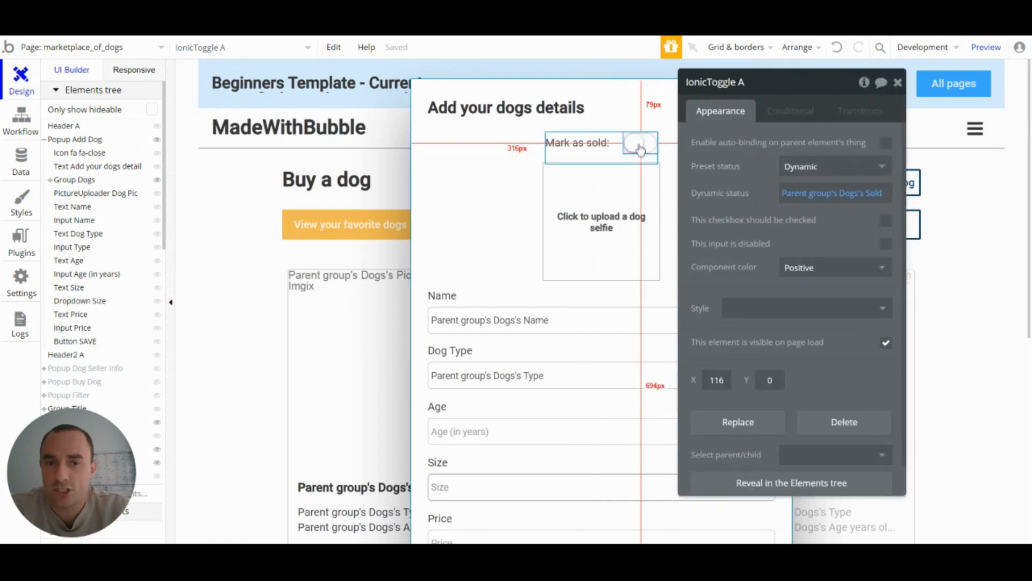
left_click(639, 149)
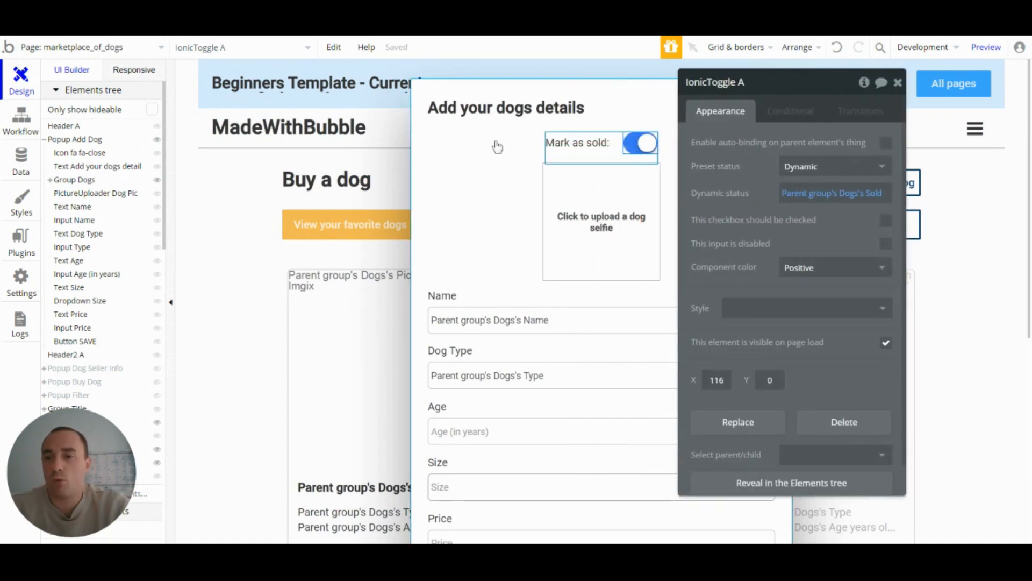
left_click(22, 172)
left_click(21, 115)
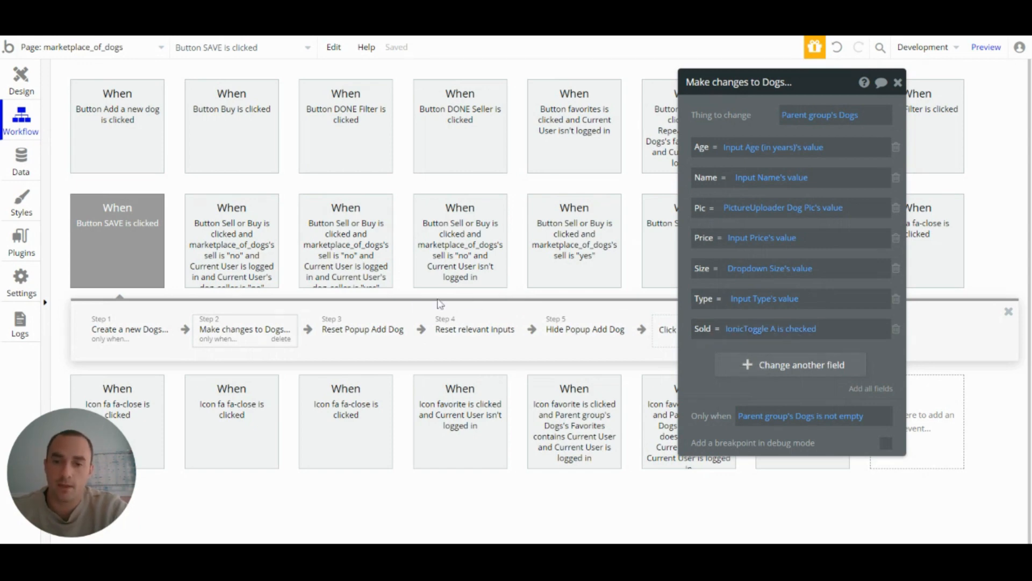
Step: Inspect the SAVE event's Reset Popup Add Dog, Reset relevant inputs and Hide Popup Add Dog actions, then close the properties
left_click_drag(845, 94, 849, 95)
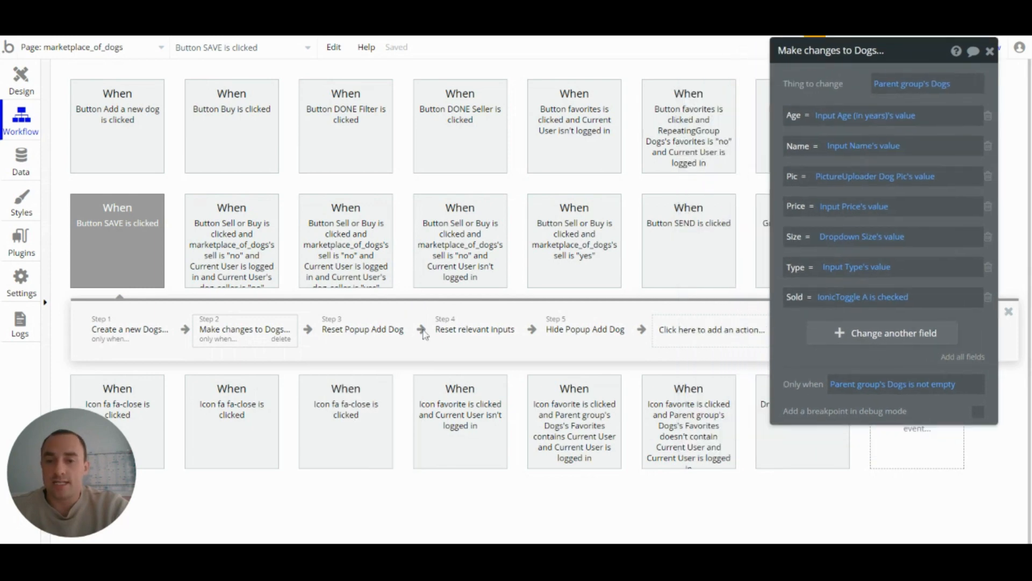
left_click(379, 343)
left_click(484, 343)
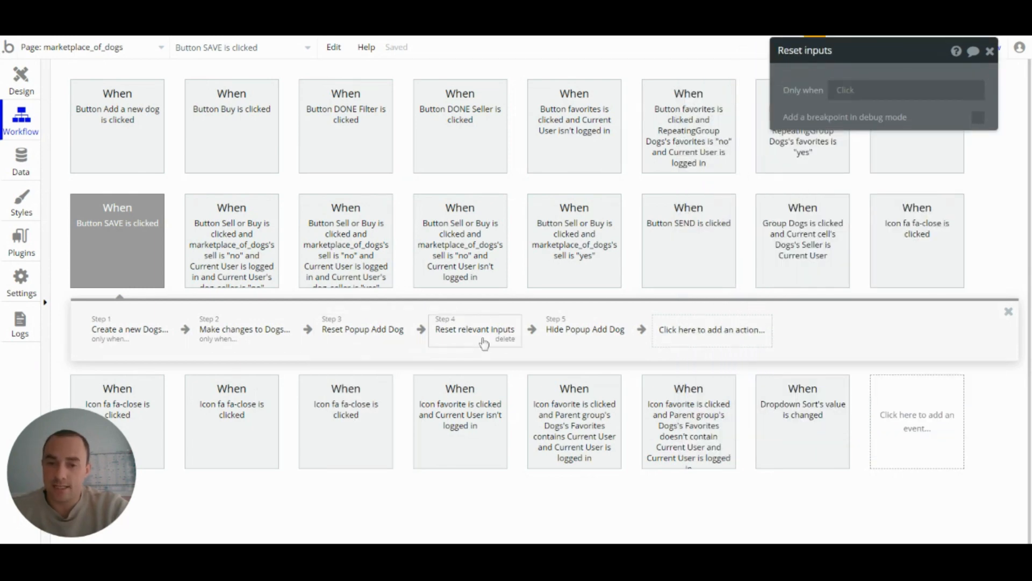
left_click(590, 331)
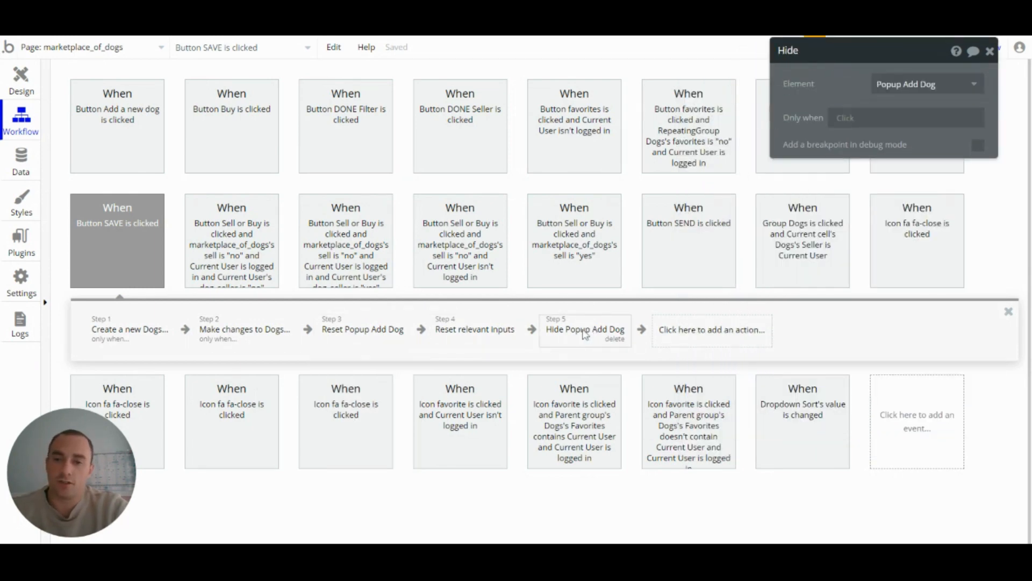
left_click_drag(868, 59, 871, 156)
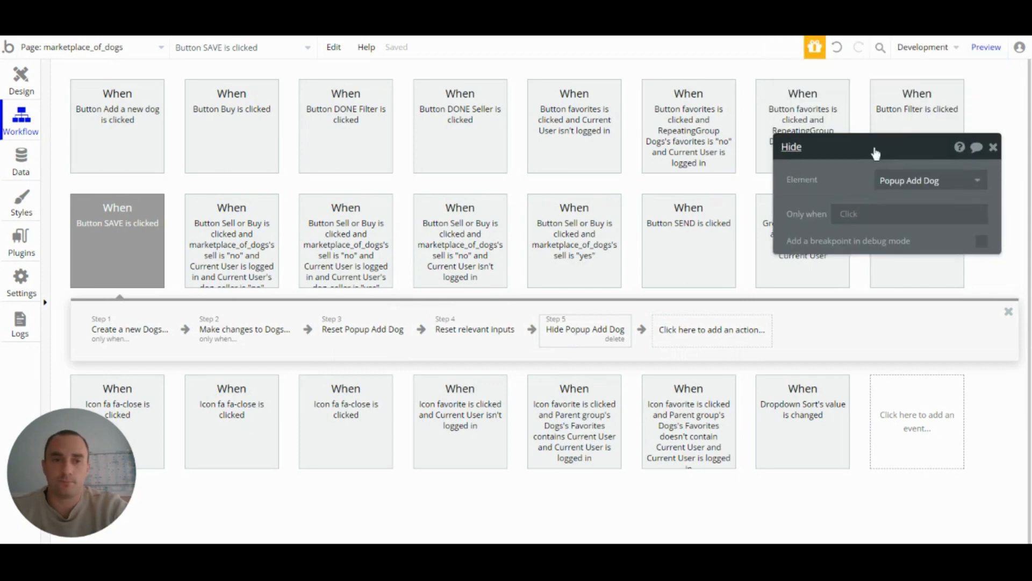
left_click(993, 147)
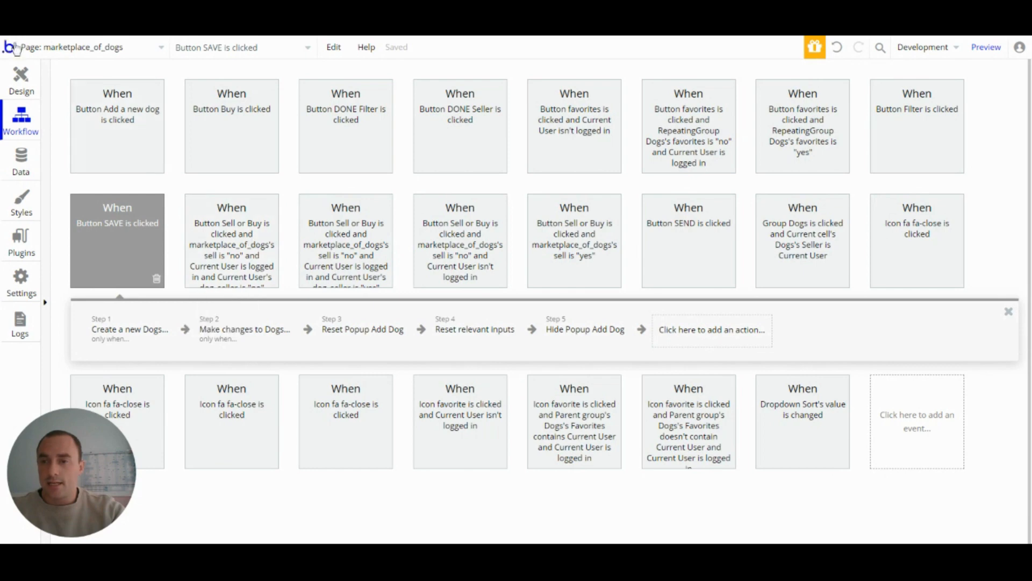
Step: Hide Popup Add Dog in the page design and select the Sell a dog button in the page's title row
left_click(21, 81)
left_click(993, 147)
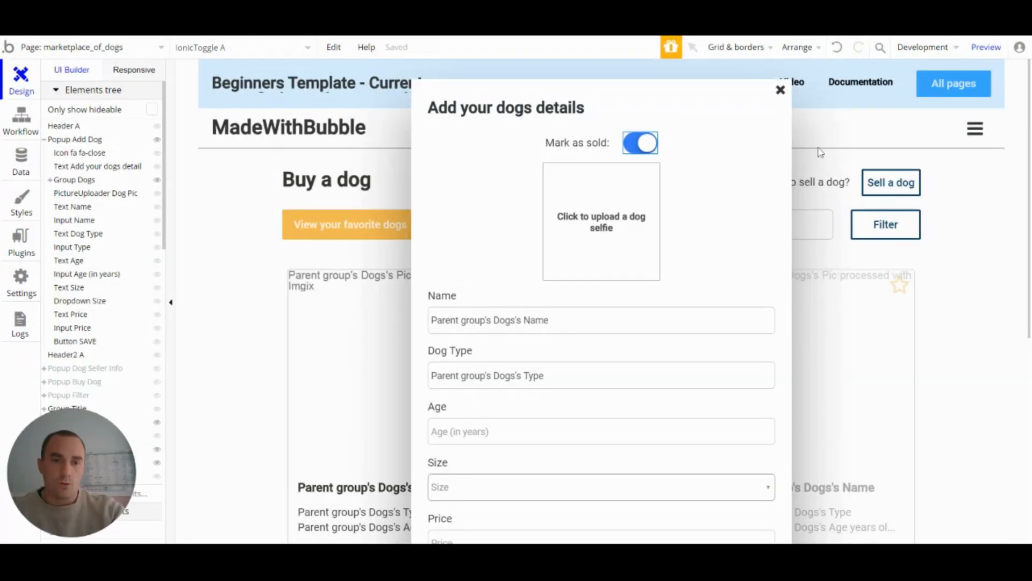
left_click(825, 155)
left_click(887, 186)
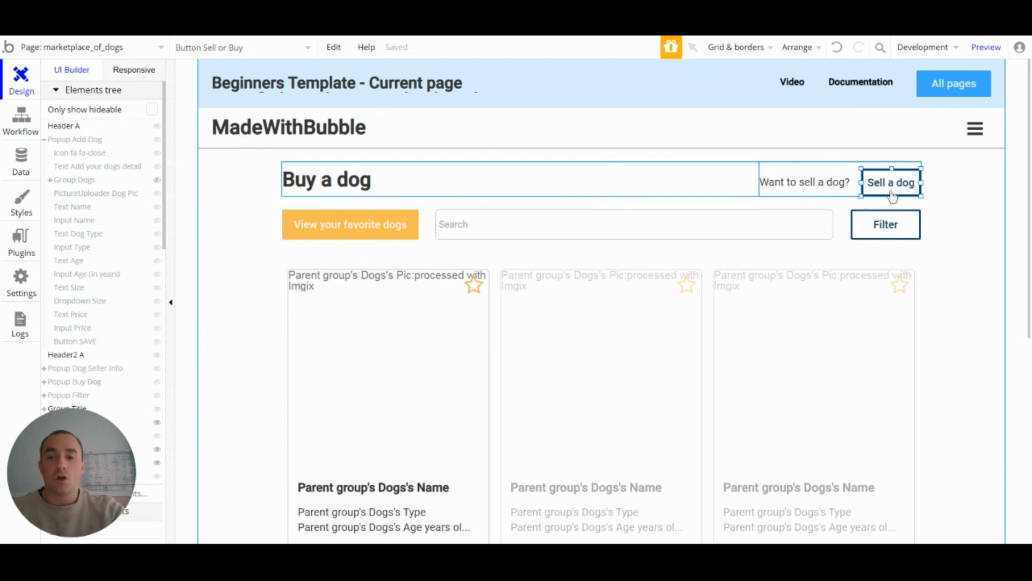
Step: Go through the four Button Sell or Buy is clicked events in the workflows, checking each one's condition and action
left_click(13, 128)
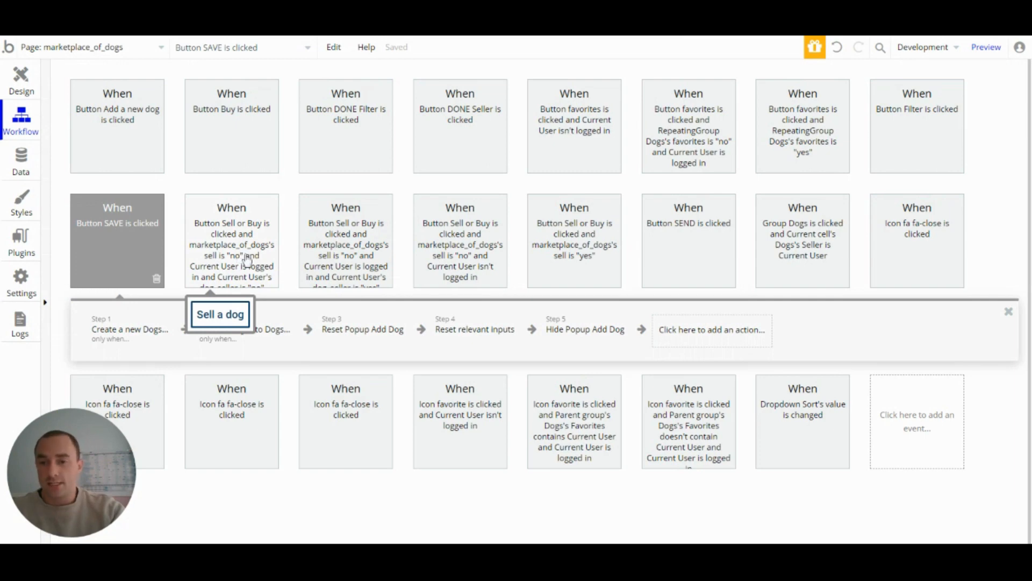
left_click(243, 238)
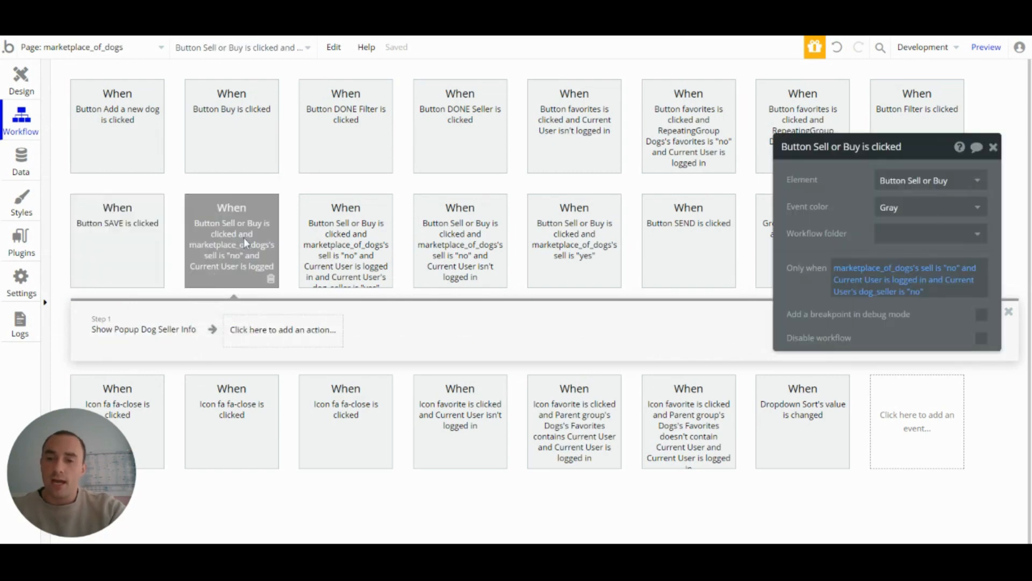
left_click(350, 230)
left_click(456, 239)
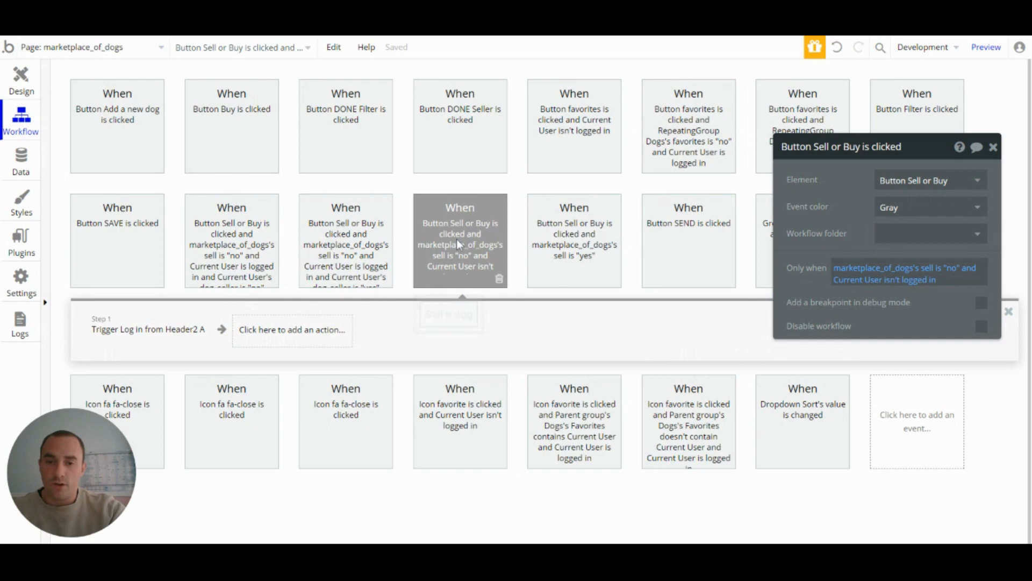
left_click(587, 250)
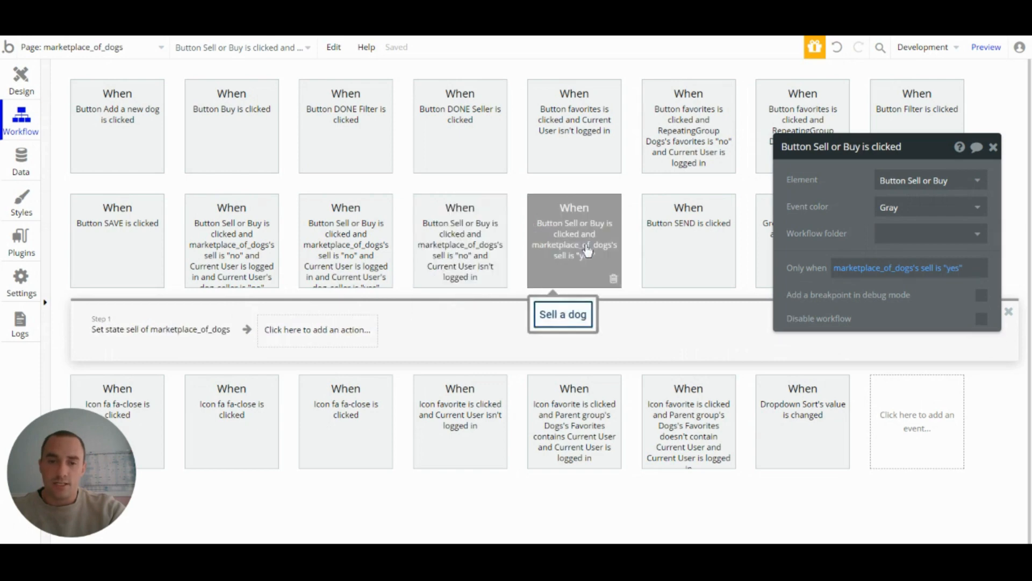
Step: Inspect the Sell or Buy event for logged-in users whose dog_seller is "no" and its Show Popup Dog Seller Info action
left_click(226, 242)
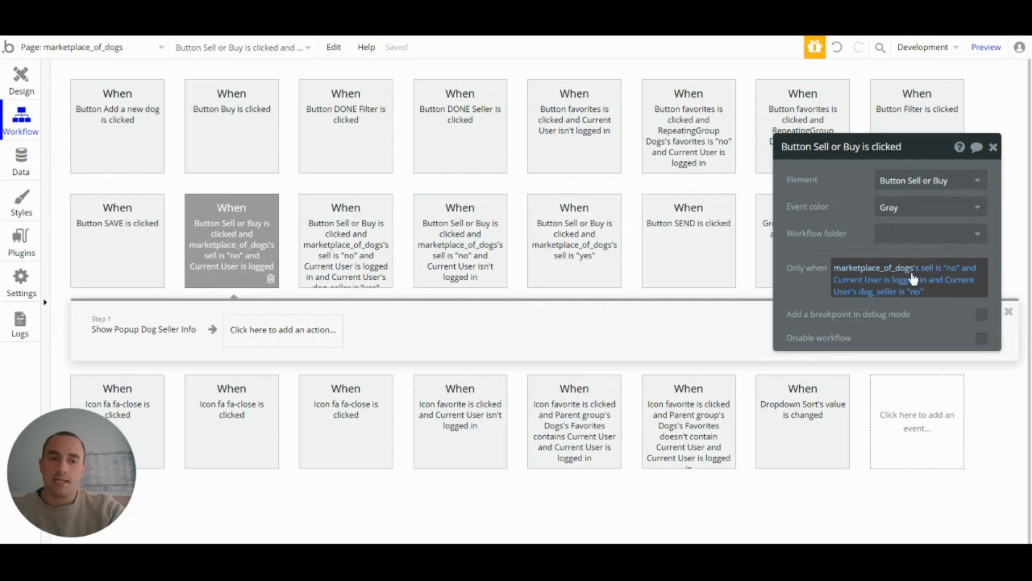
mouse_move(914, 279)
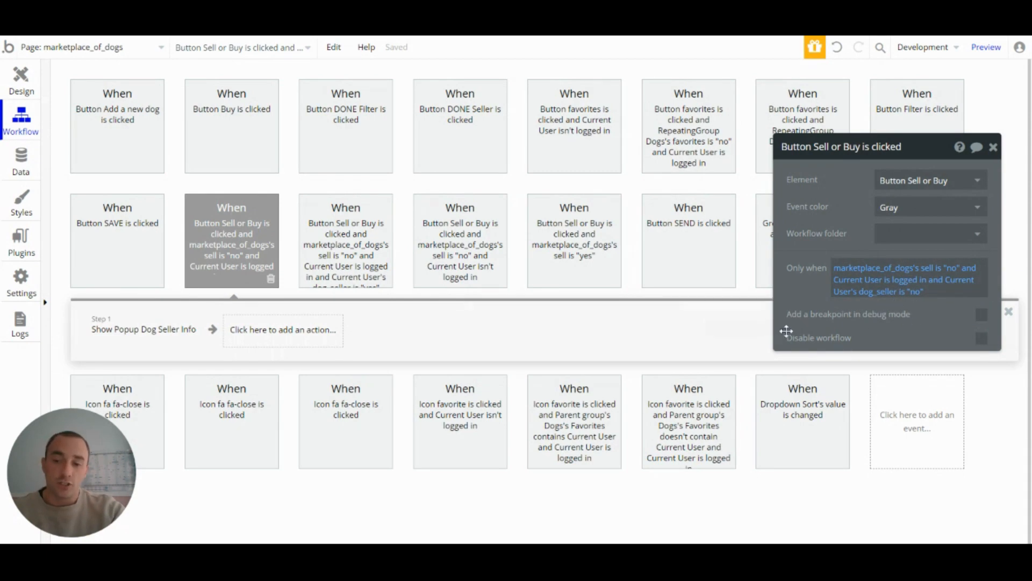
left_click(143, 329)
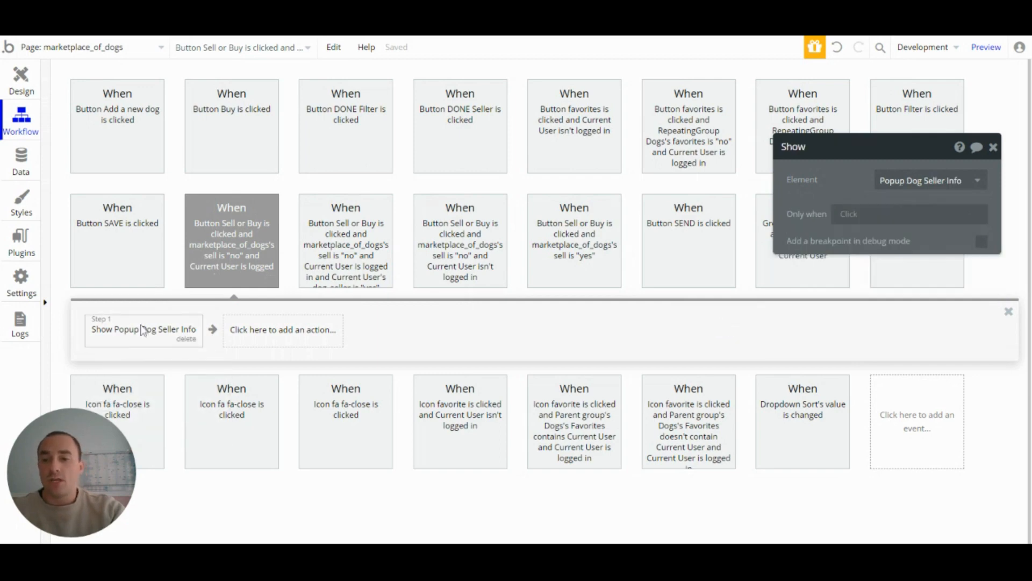
left_click(209, 237)
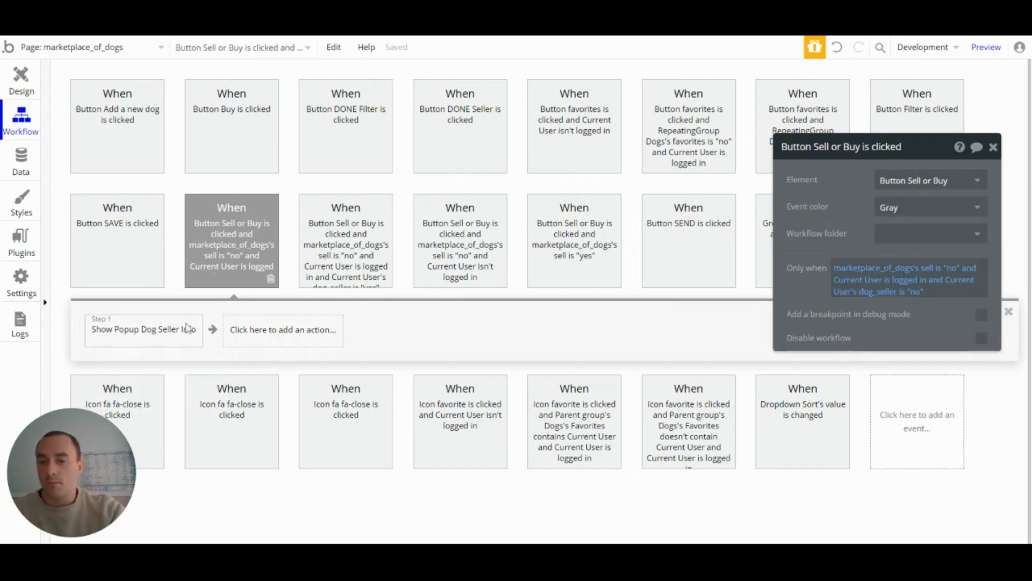
mouse_move(179, 342)
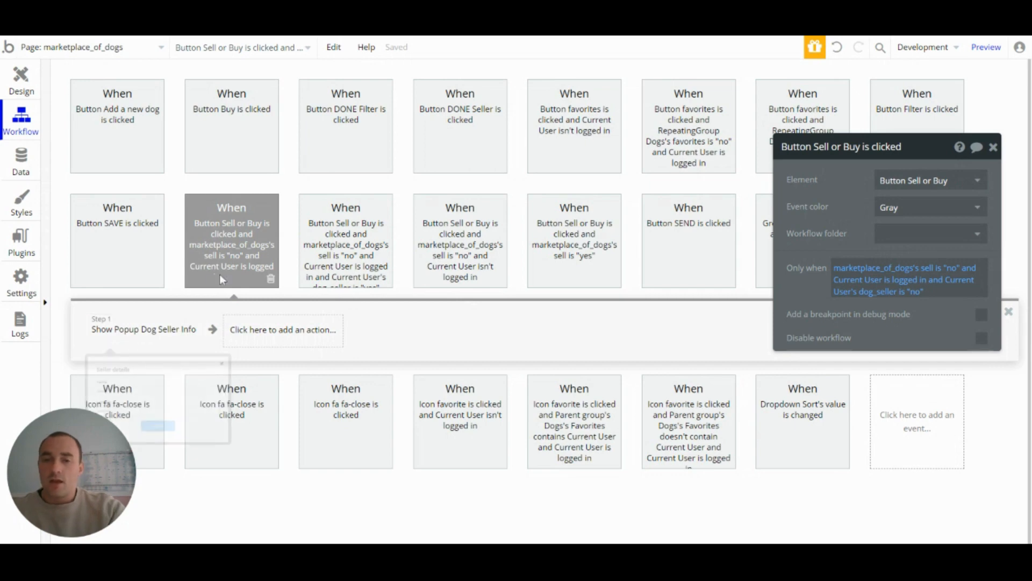
Step: Inspect the Sell or Buy events for dog_seller "yes" and for logged-out users, including their Set state and Trigger Log in actions
left_click(350, 236)
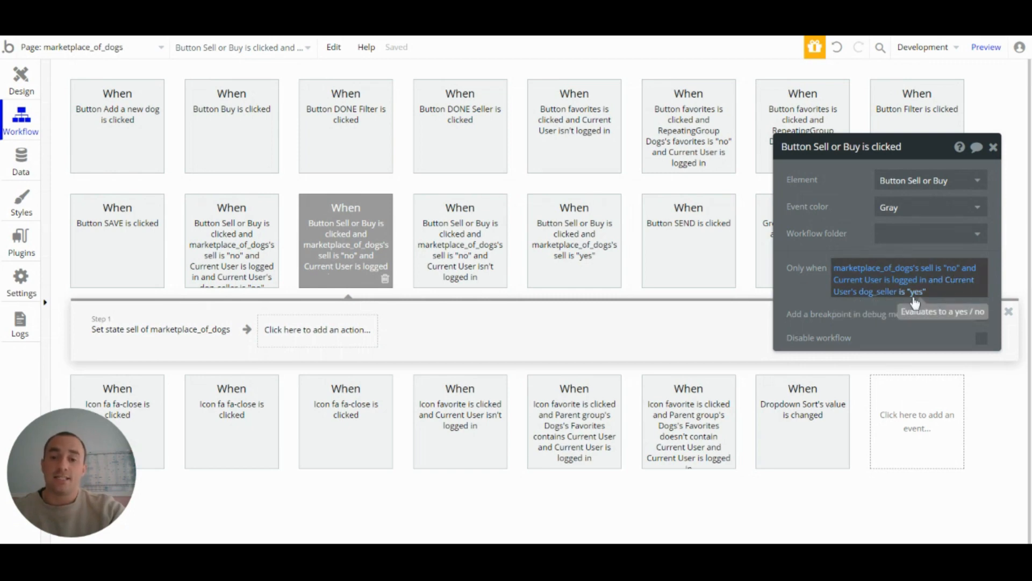
left_click(131, 342)
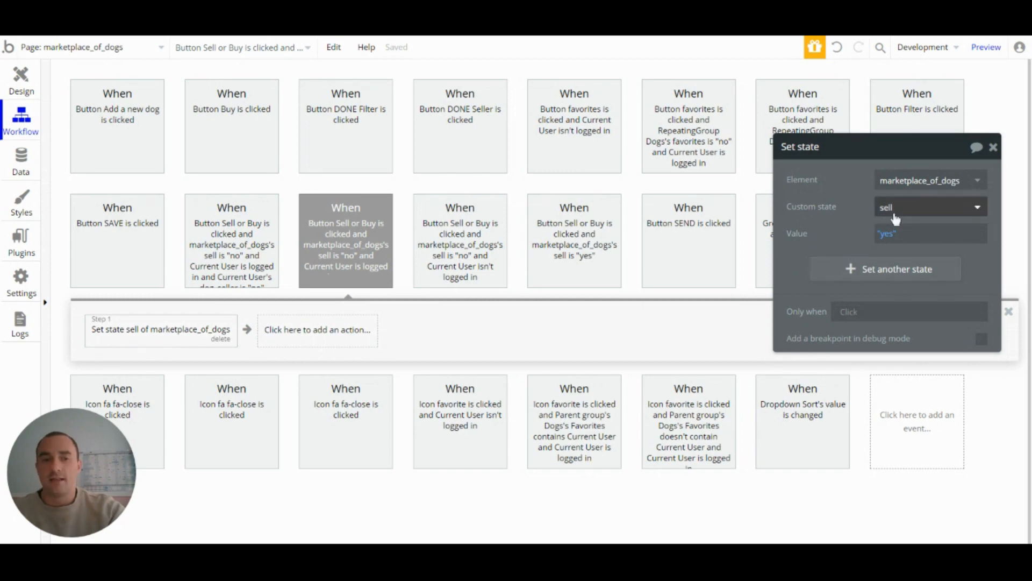
left_click(465, 257)
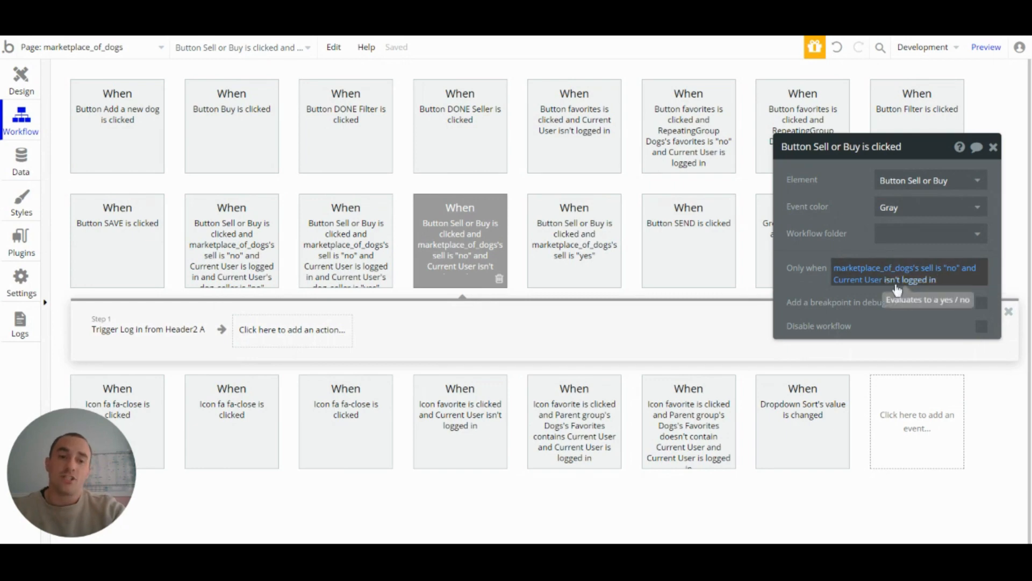
left_click(141, 339)
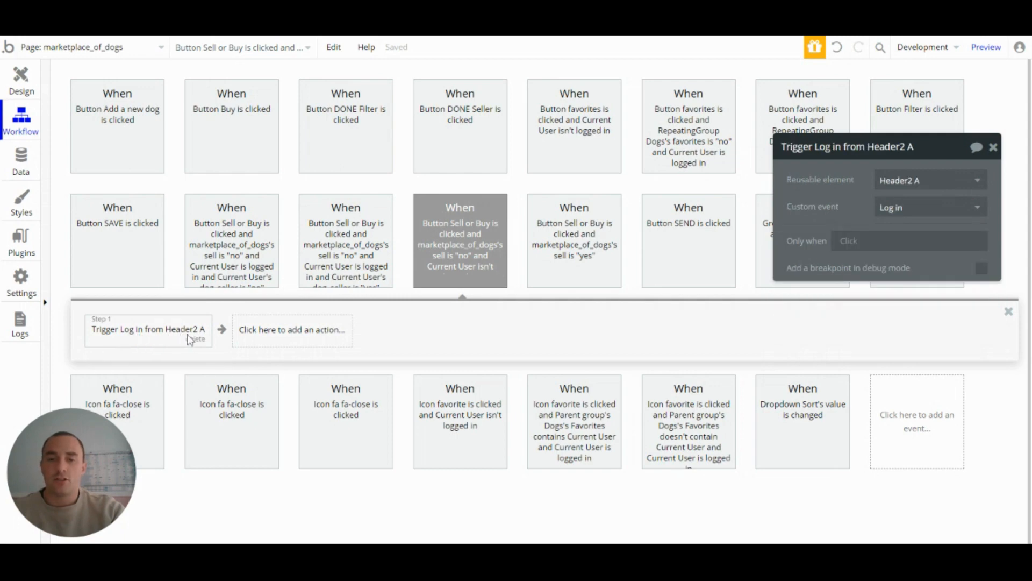
Step: Inspect the Sell or Buy event whose condition is sell is "yes", and its Set state action for marketplace_of_dogs
mouse_move(489, 268)
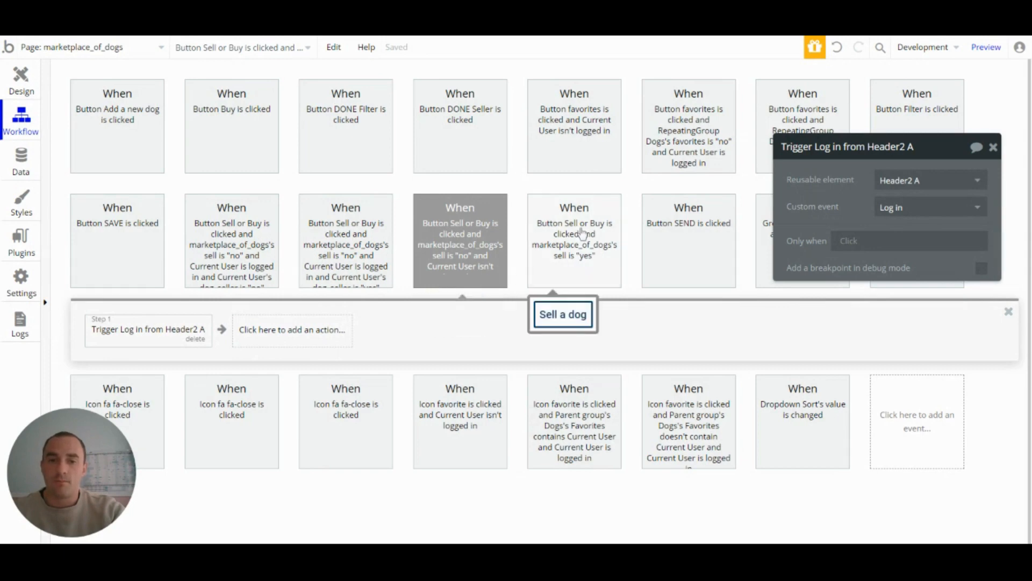
left_click(573, 250)
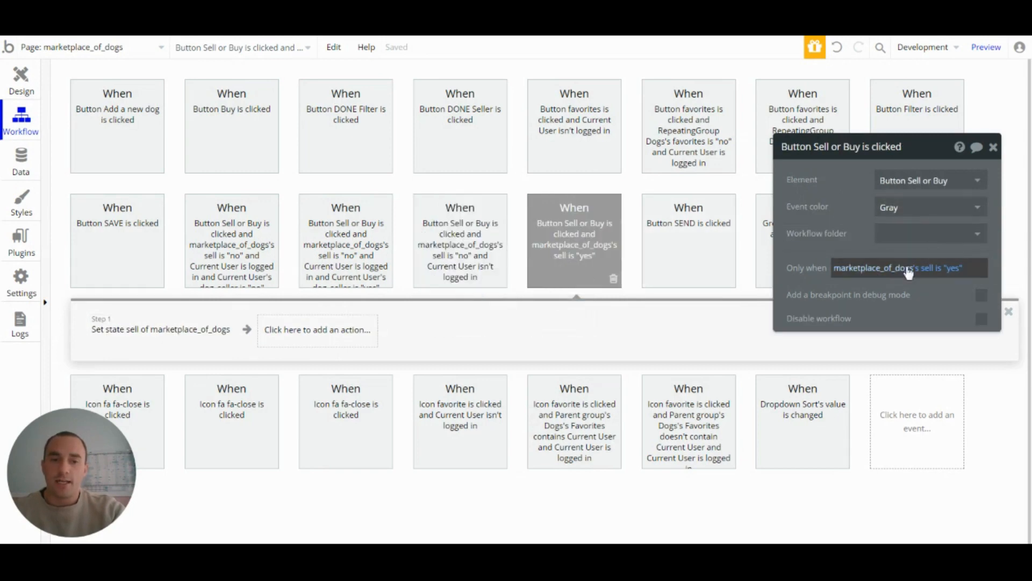
mouse_move(886, 279)
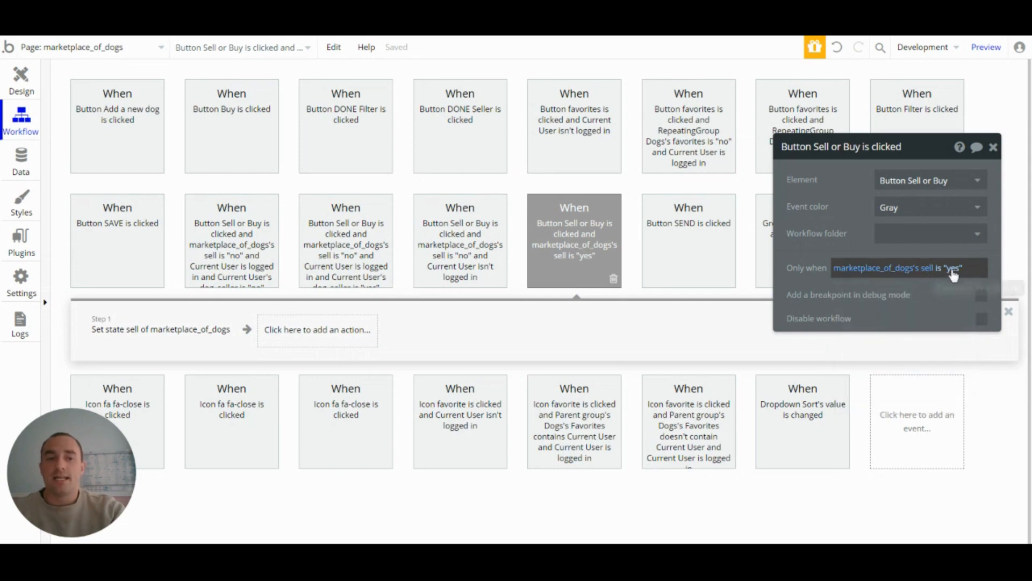
left_click(163, 330)
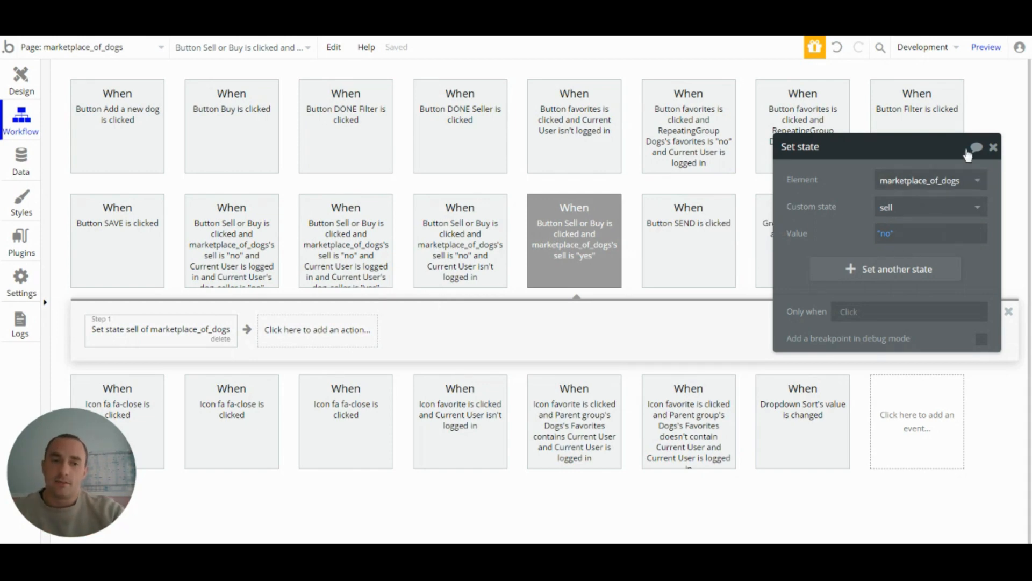
Step: Open the Button SEND is clicked event and reveal its SEND button in the page design
left_click(684, 245)
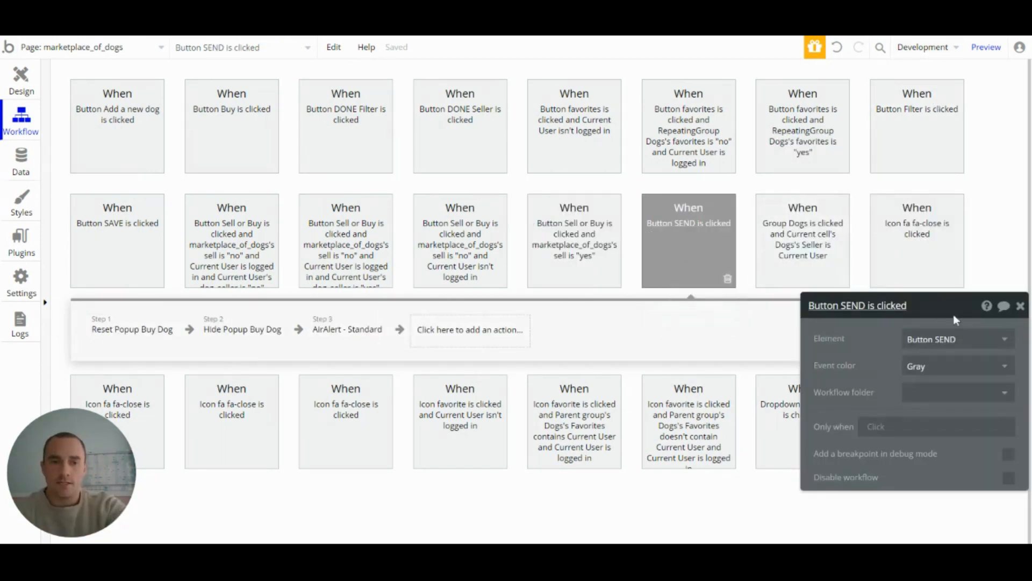
left_click_drag(942, 310, 876, 334)
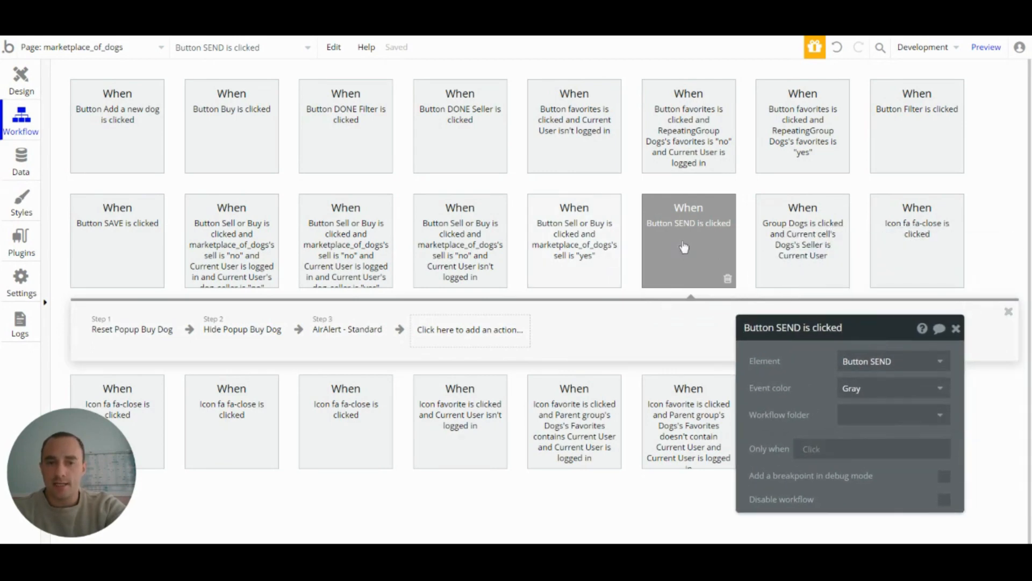
mouse_move(675, 244)
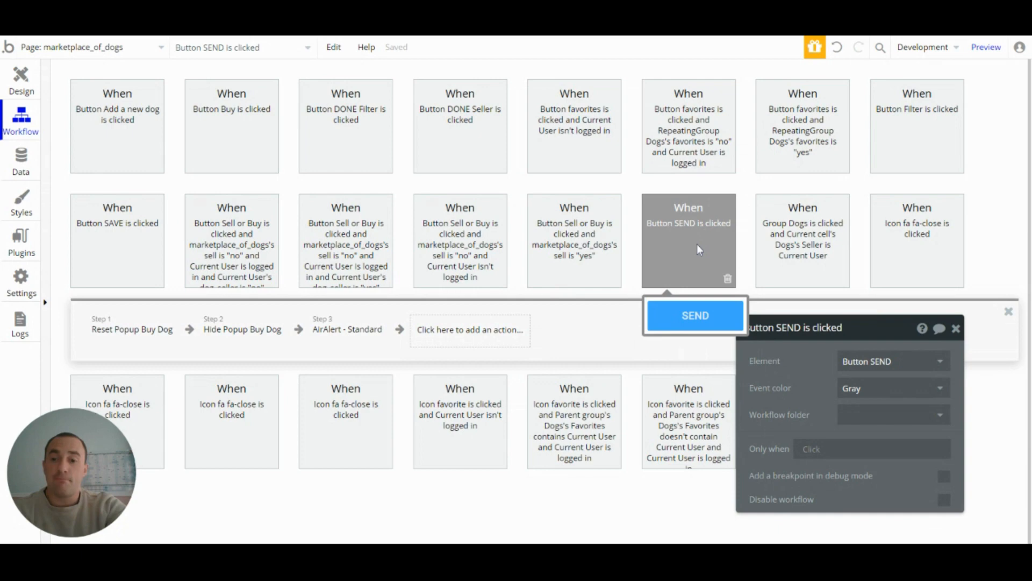
right_click(695, 244)
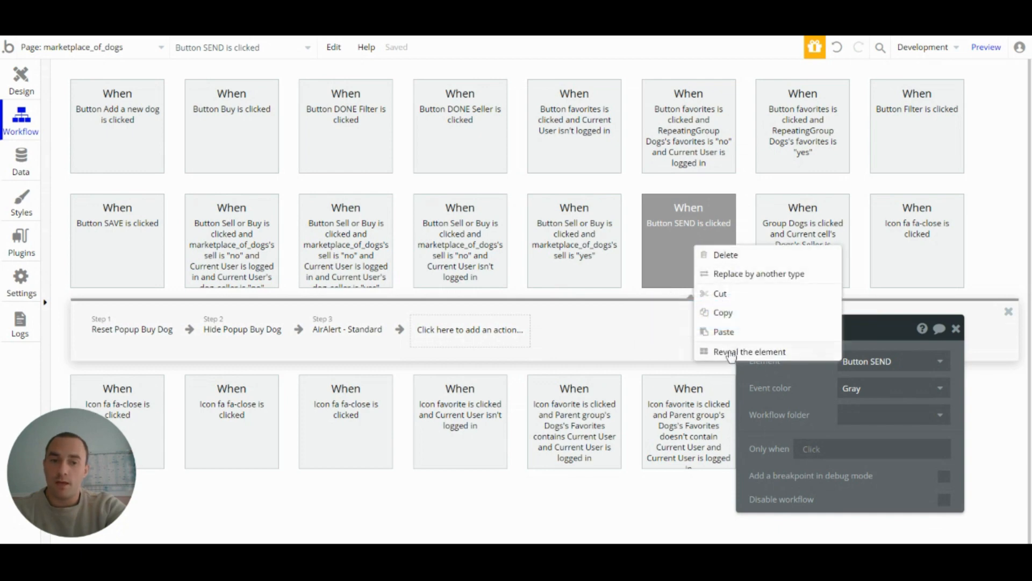
left_click(732, 351)
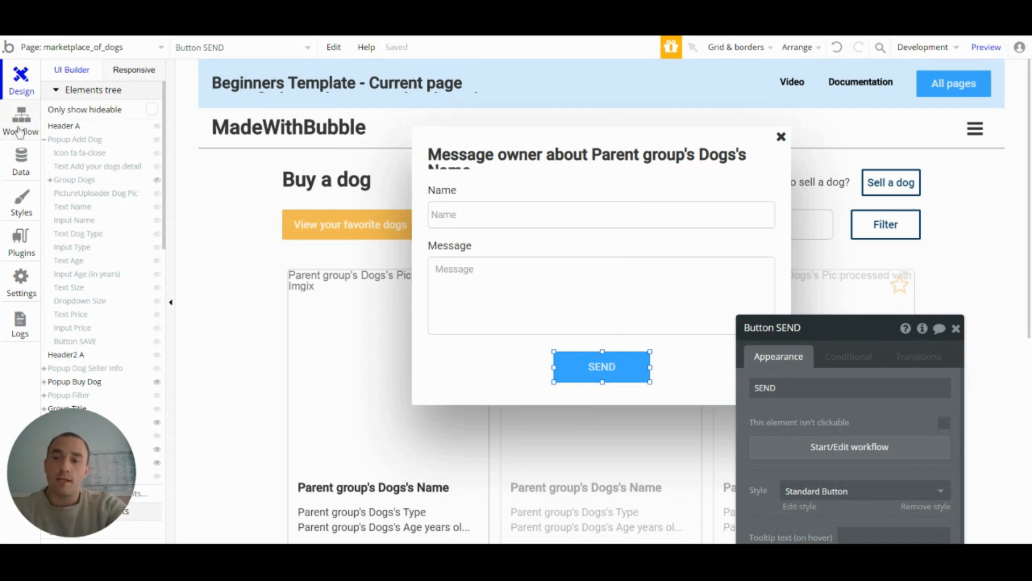
Step: Return to the SEND event's workflow, check its Popup Buy Dog actions and AirAlert - Standard settings, and close the properties
left_click(20, 123)
mouse_move(143, 345)
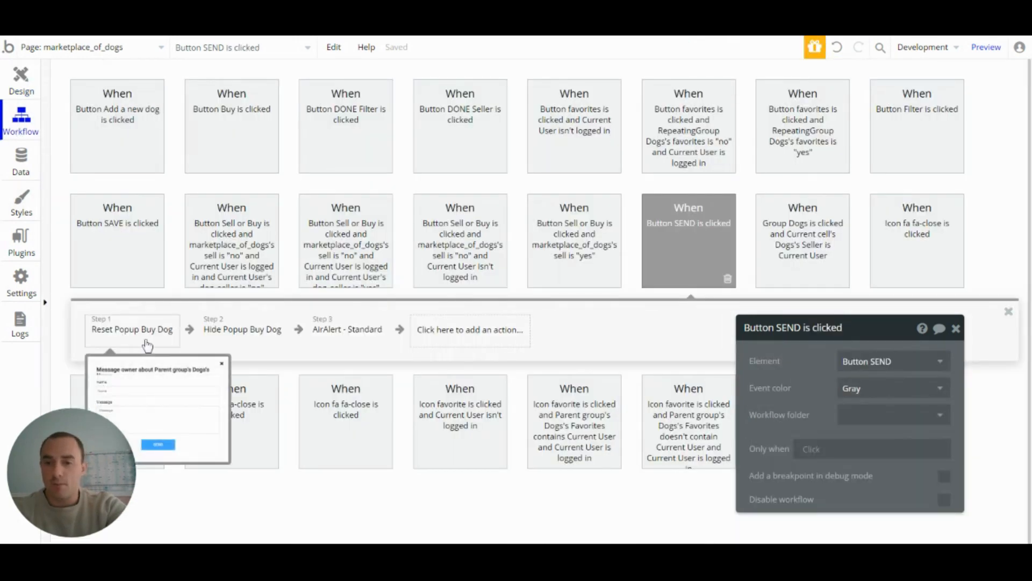
left_click(354, 342)
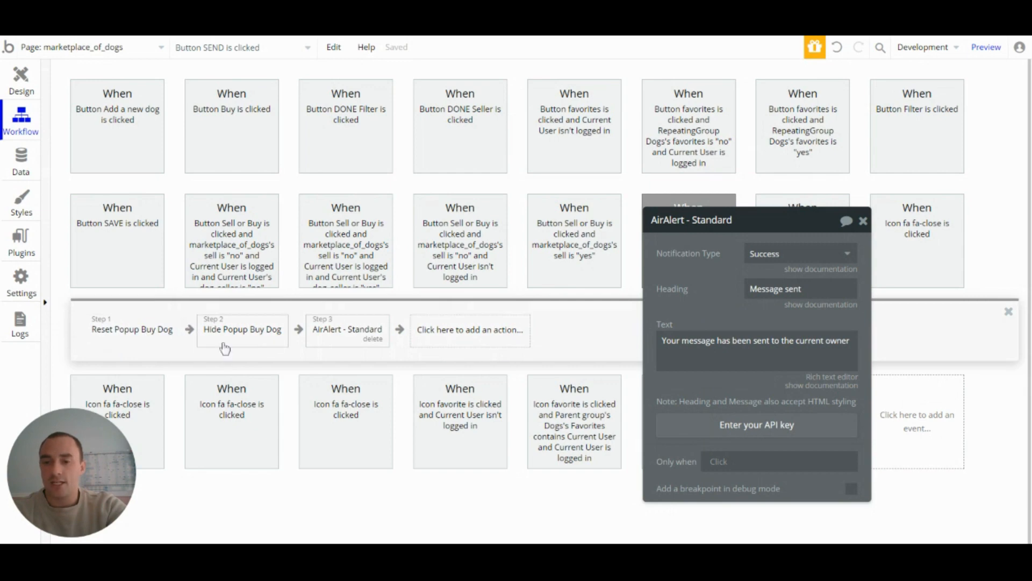
mouse_move(88, 337)
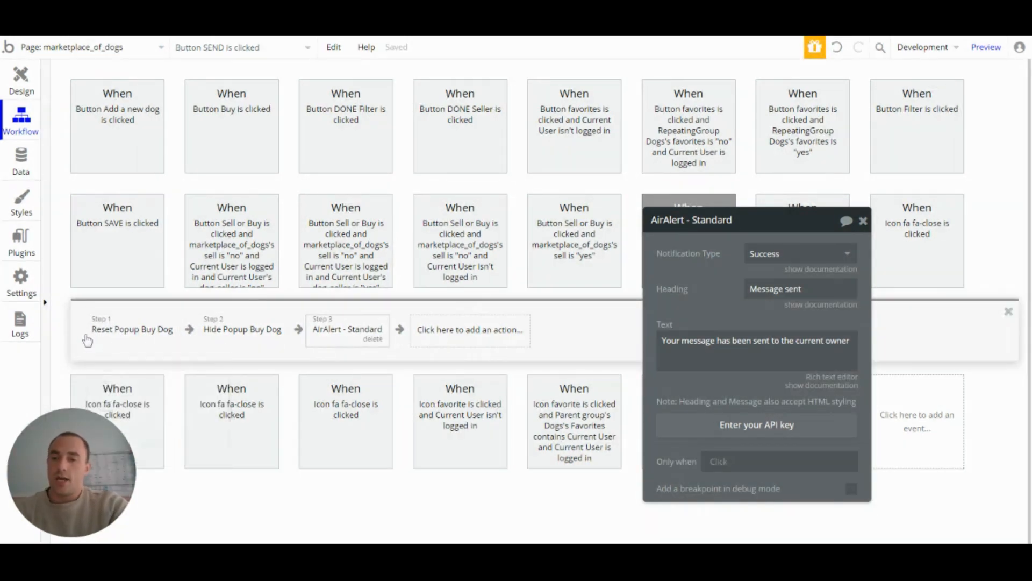
mouse_move(92, 334)
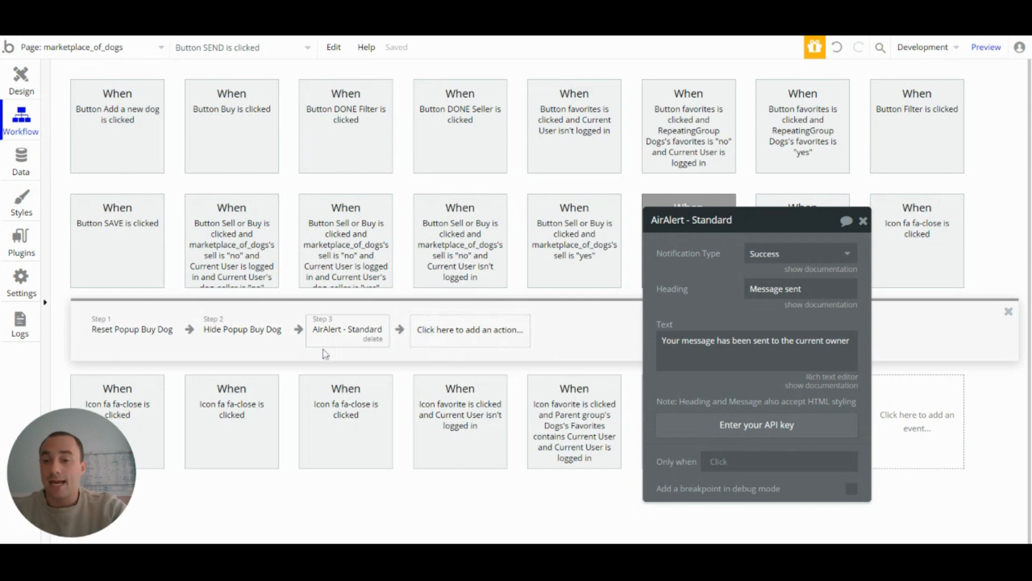
left_click(863, 220)
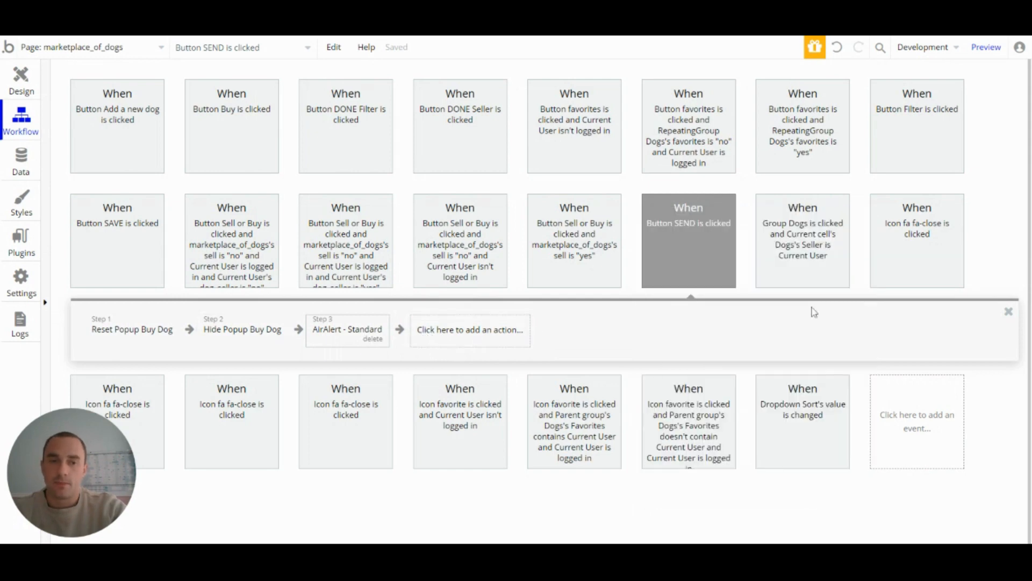
Step: Open the Group Dogs is clicked event and select the first Group Dogs card in the page design, dismissing Popup Buy Dog
left_click(806, 257)
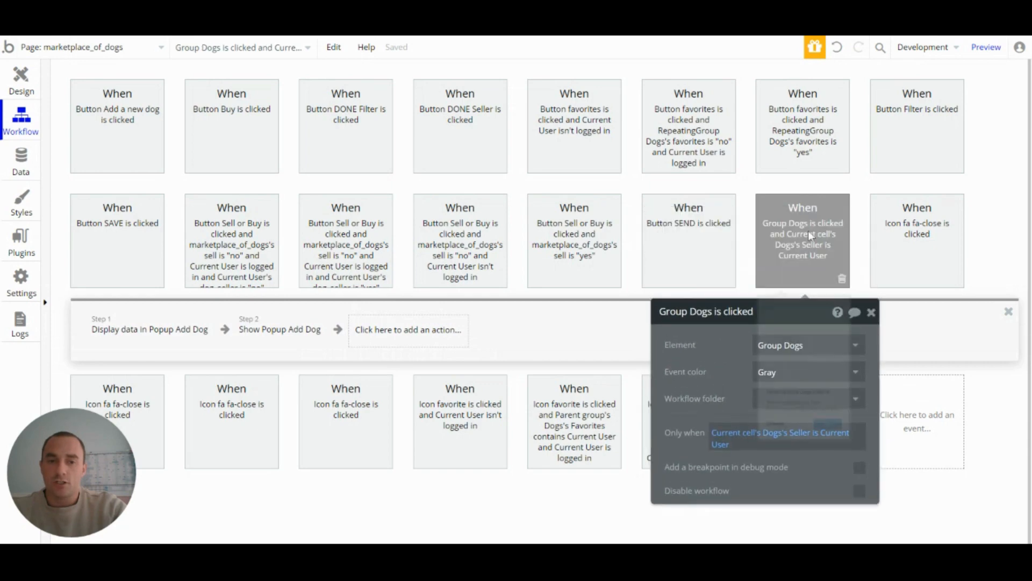
left_click(12, 84)
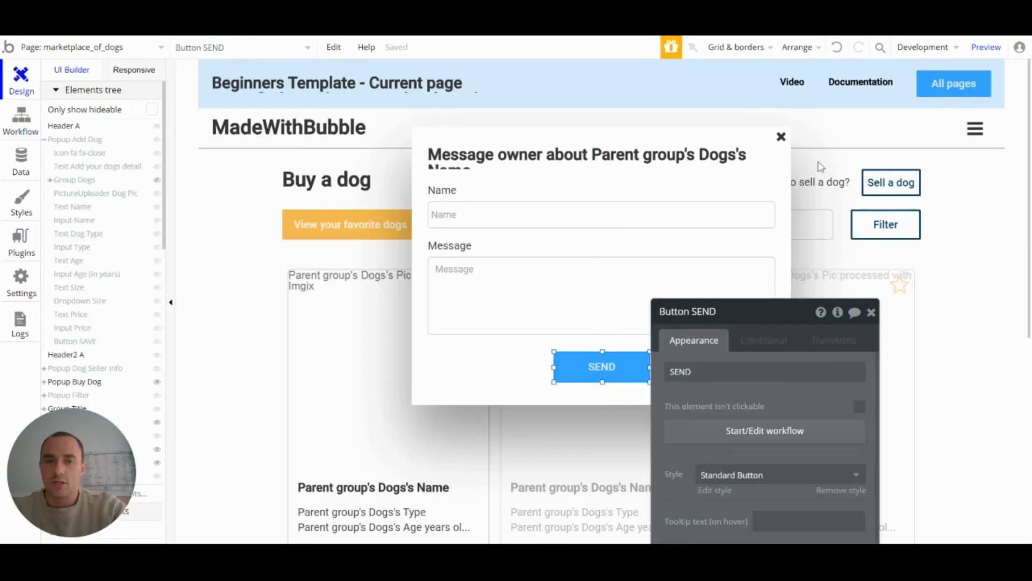
left_click(833, 166)
left_click(954, 179)
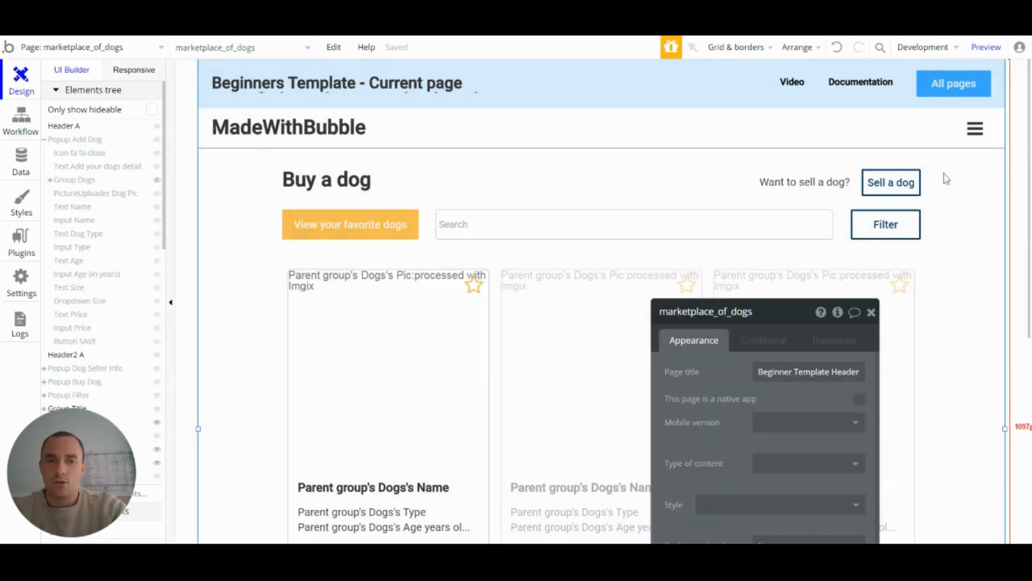
scroll(484, 323, "down", 4)
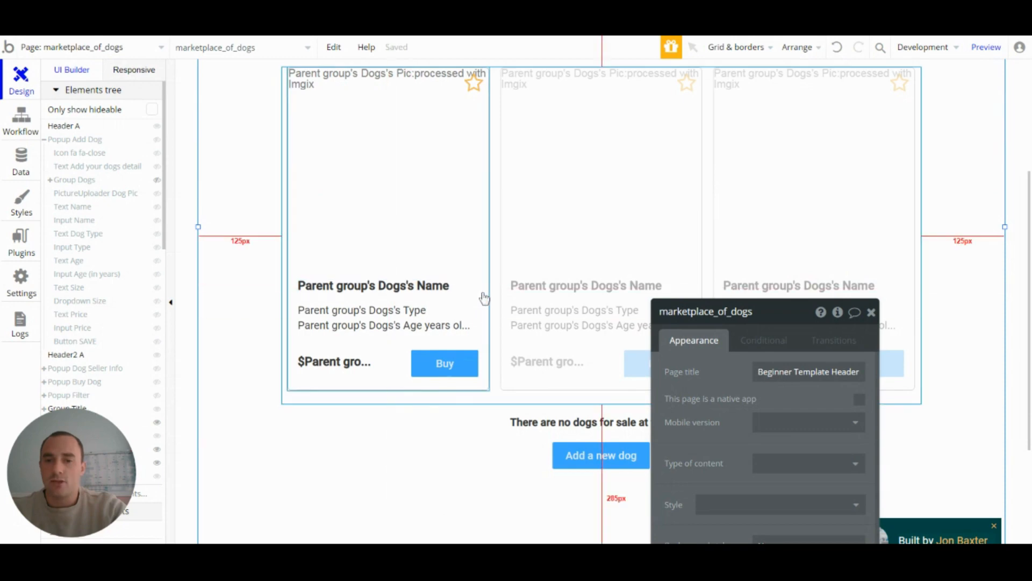
left_click(481, 296)
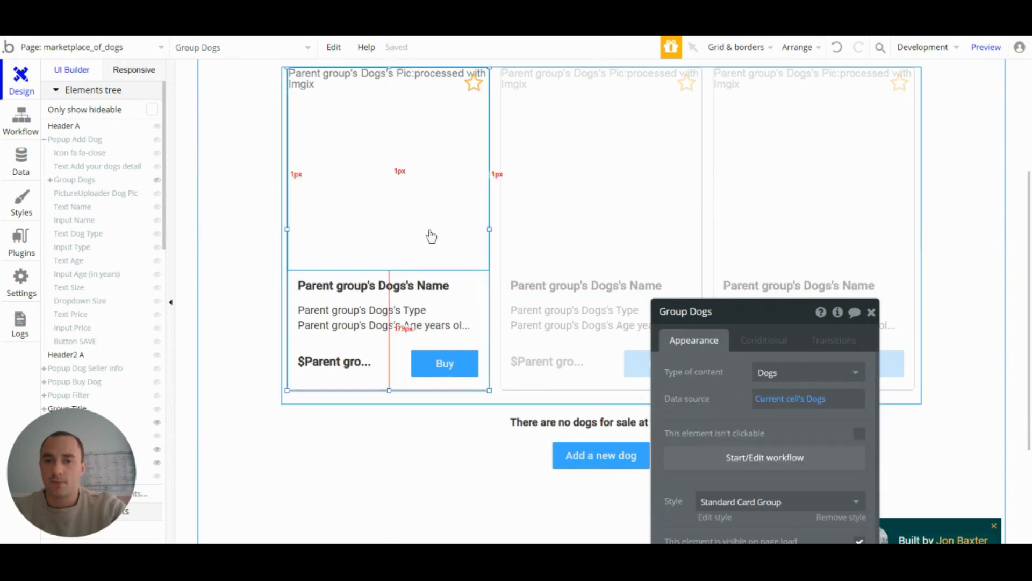
scroll(429, 235, "up", 2)
Step: Return to the Group Dogs event and inspect its Display data and Show Popup Add Dog actions, closing the properties when done
left_click(18, 129)
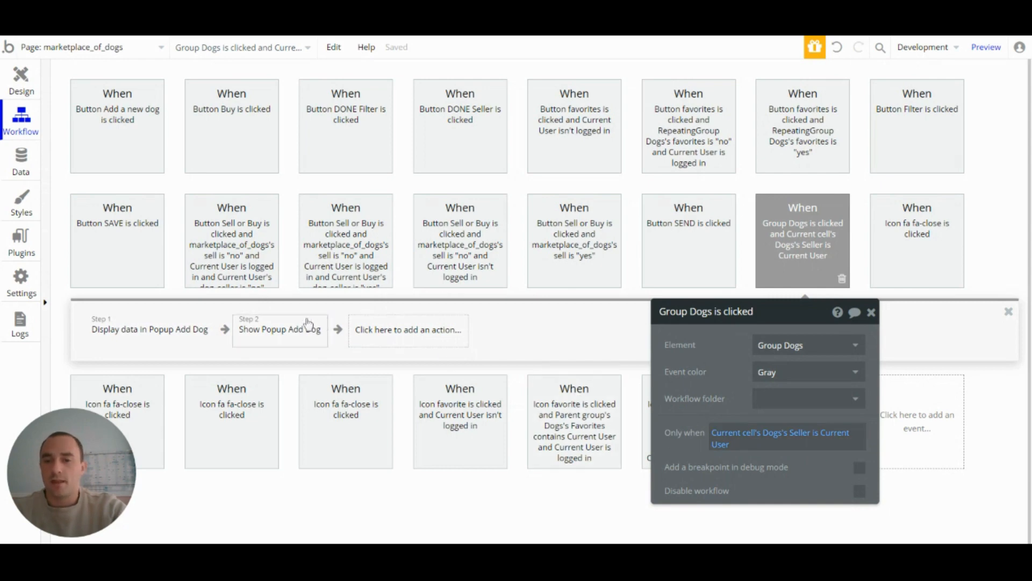
mouse_move(143, 338)
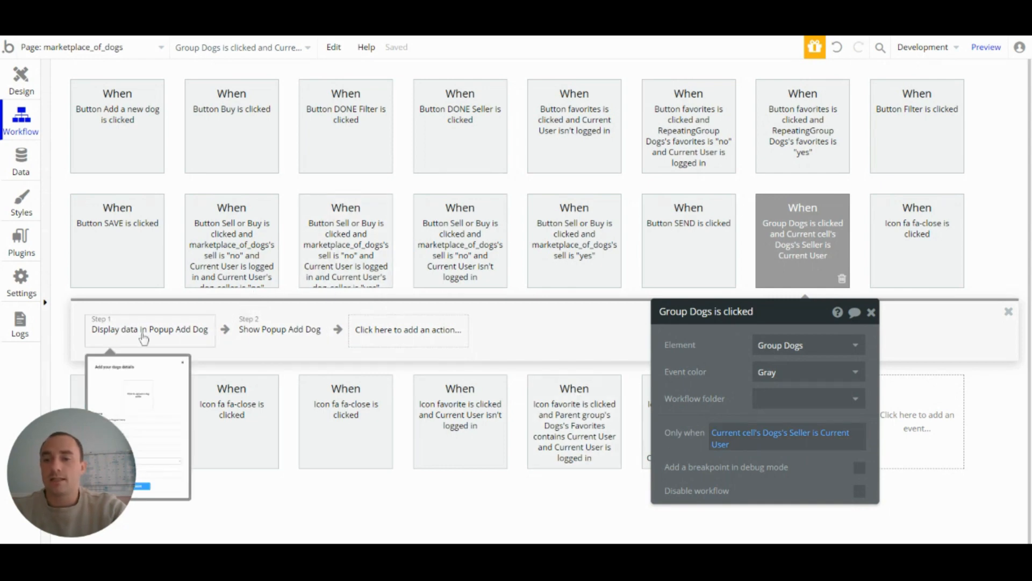
mouse_move(297, 333)
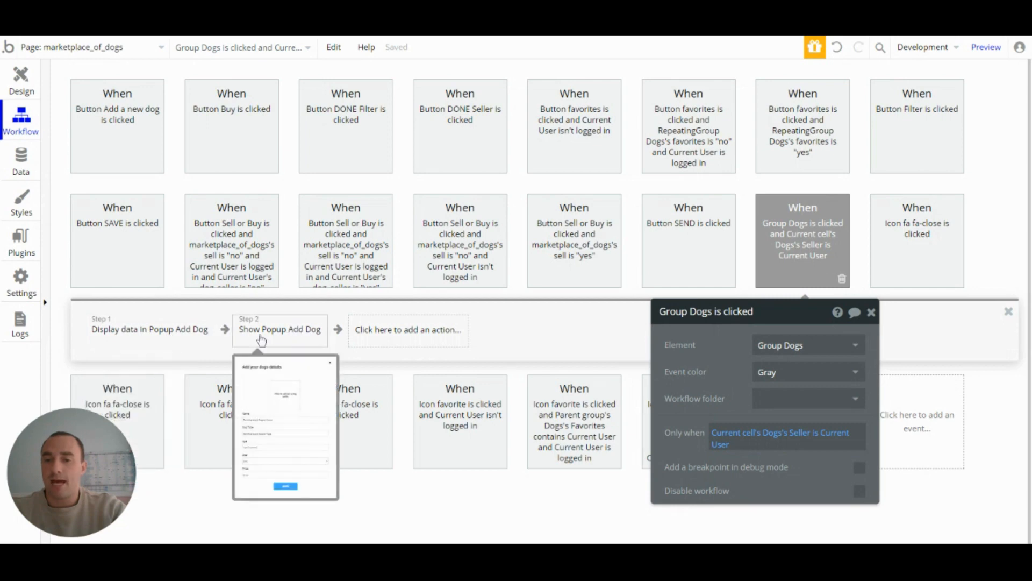
left_click(183, 335)
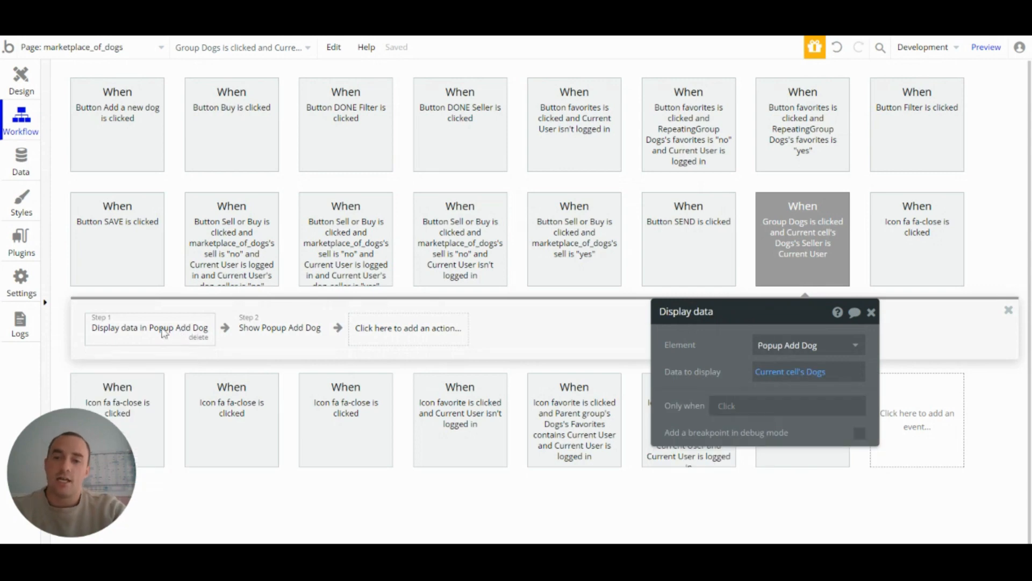
left_click_drag(712, 350, 563, 346)
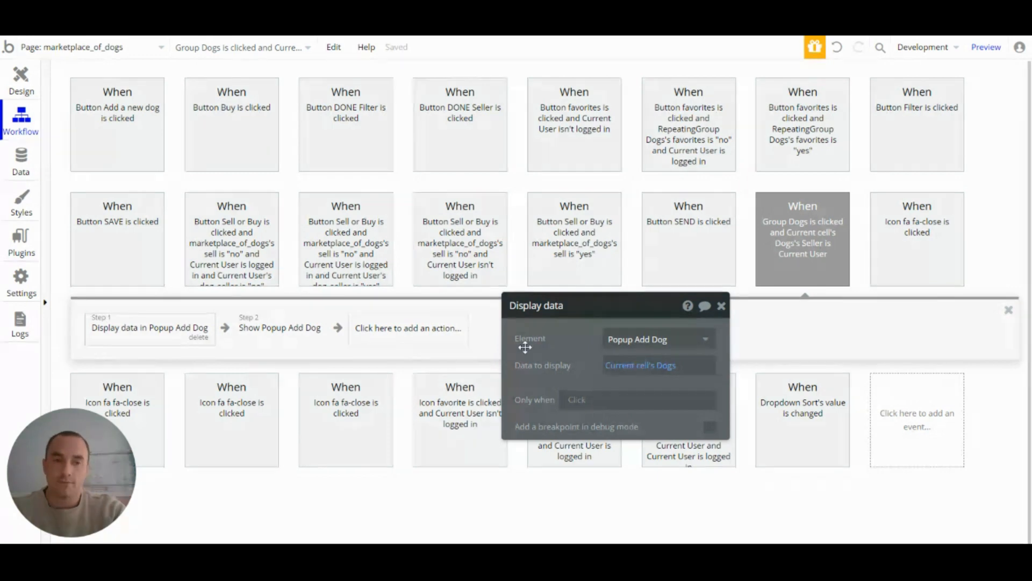
left_click(721, 305)
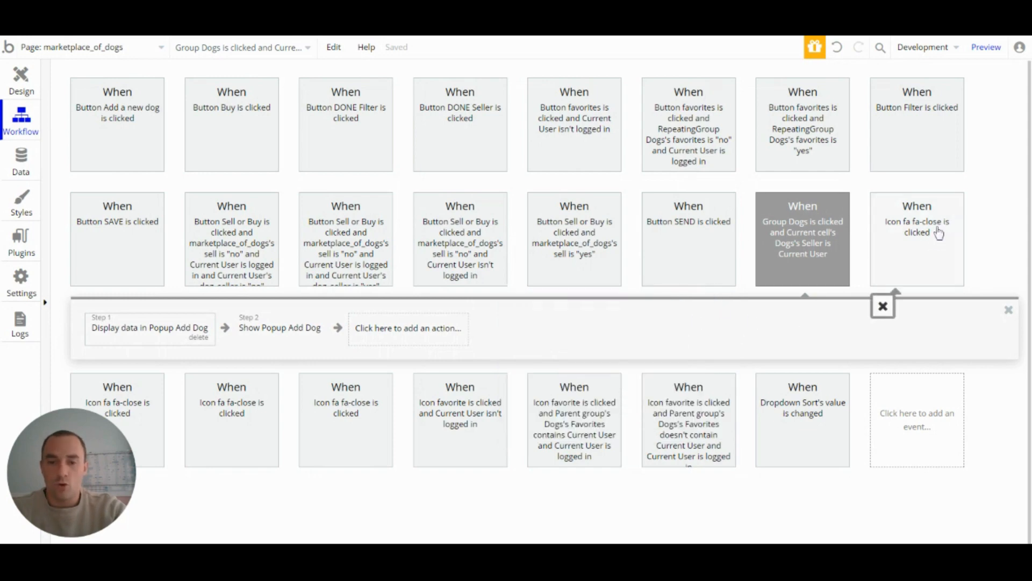
Step: Look through the four Icon fa fa-close is clicked events and their popup-closing actions, moving the properties window clear of the events
left_click(941, 249)
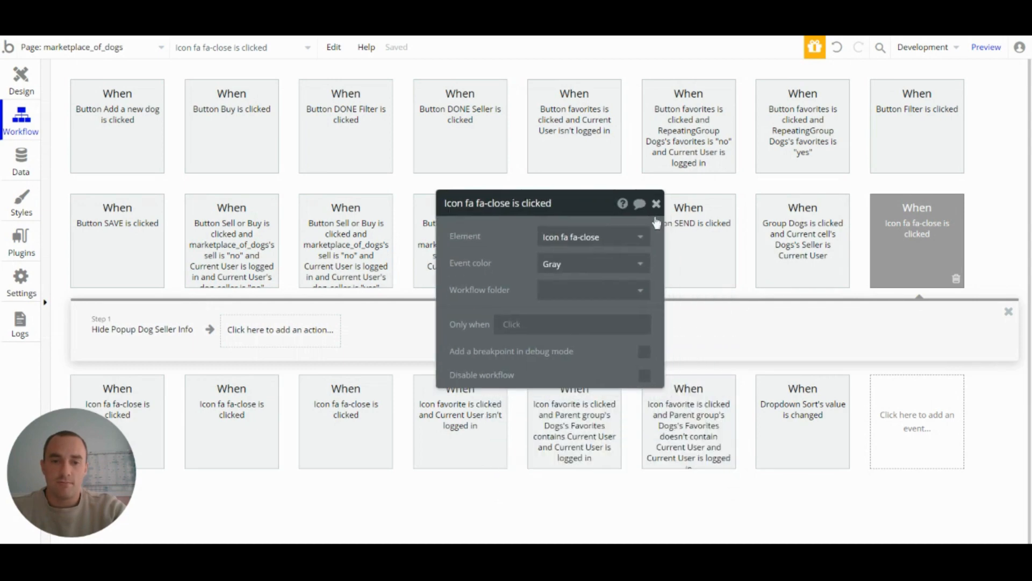
mouse_move(941, 239)
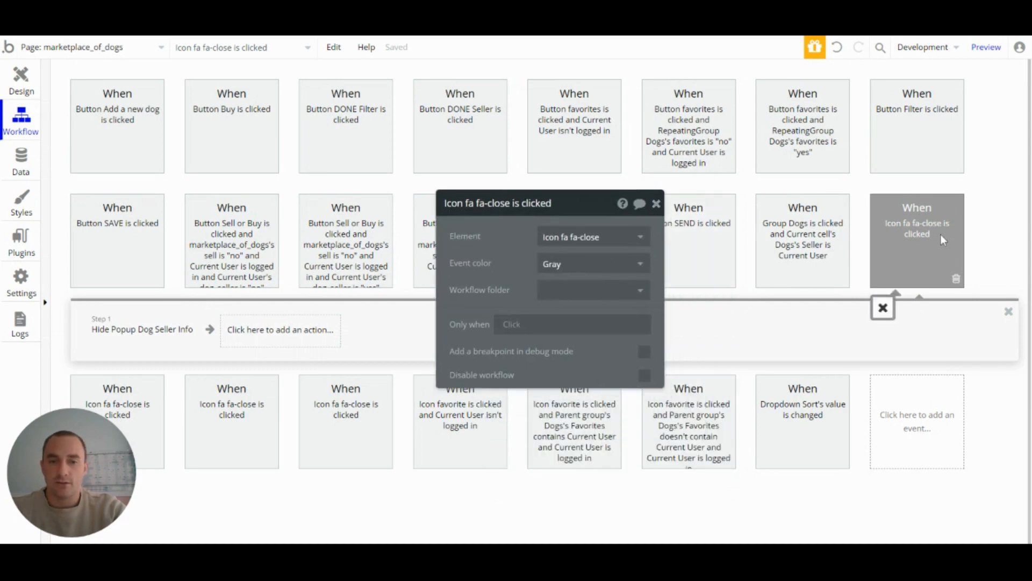
left_click(131, 403)
left_click(248, 377)
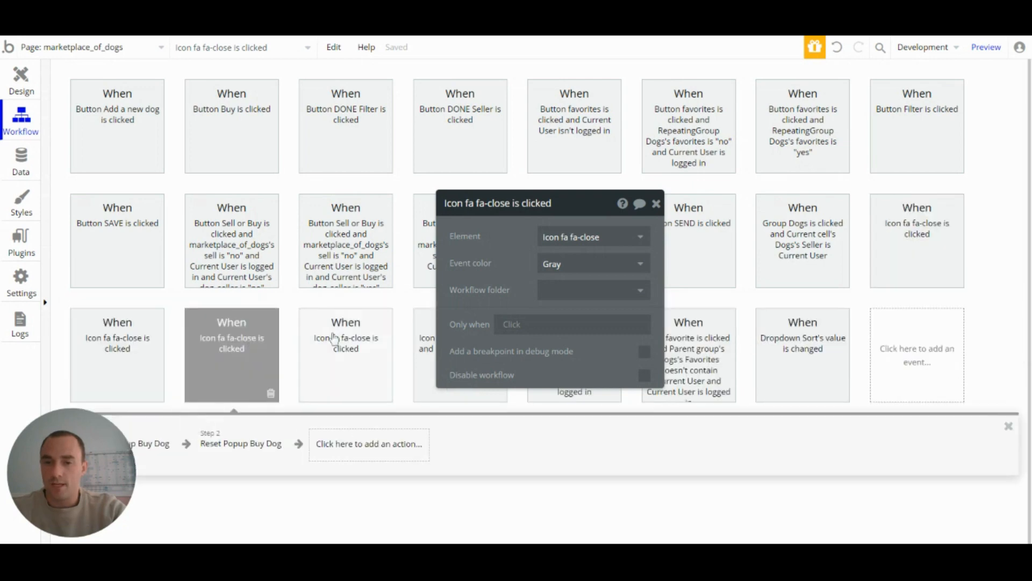
left_click(334, 338)
left_click_drag(610, 209, 624, 76)
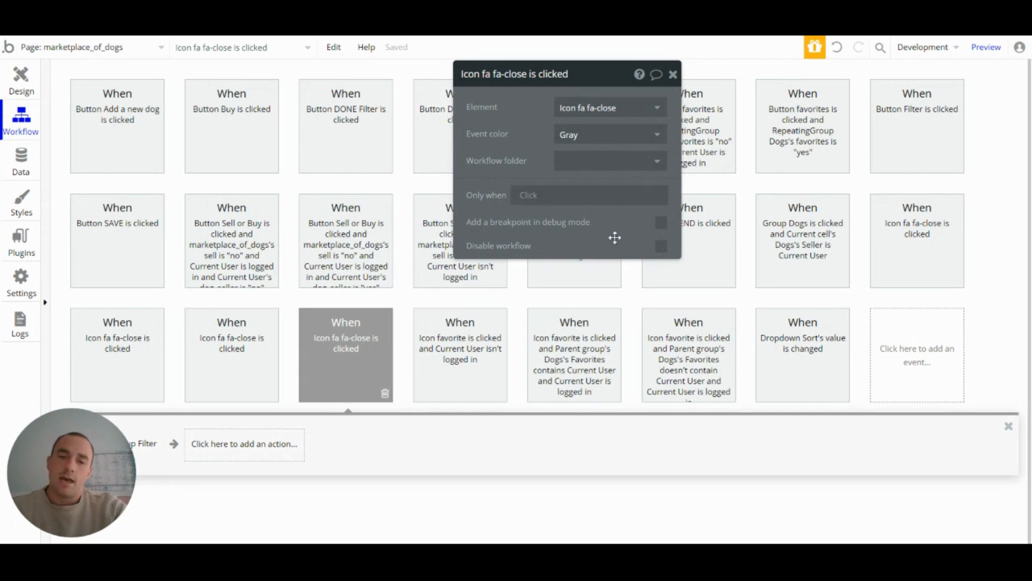
Step: Open the Icon favorite is clicked event for users who aren't logged in and select the first dog card's star icon in the page design
left_click(473, 362)
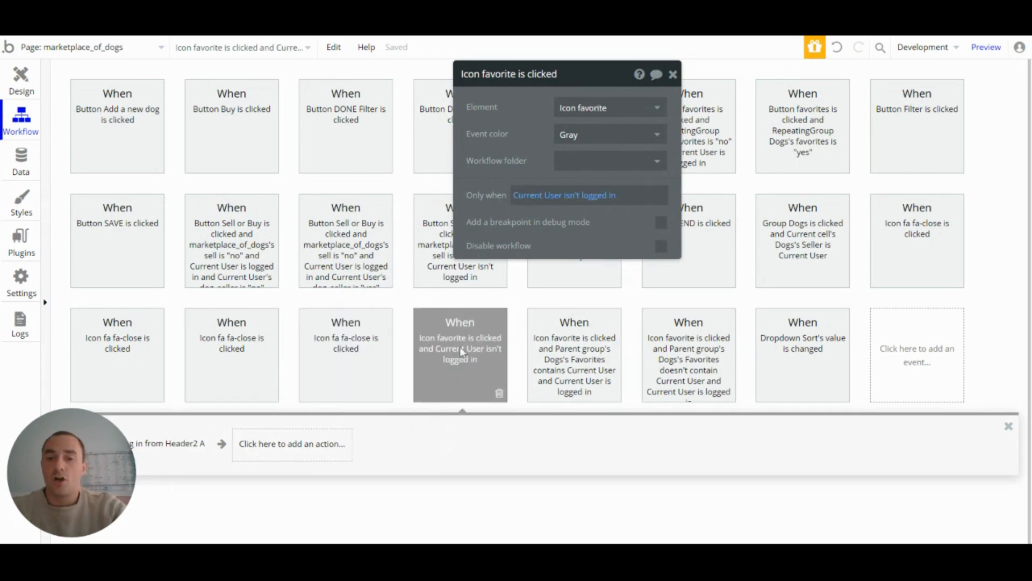
left_click(20, 81)
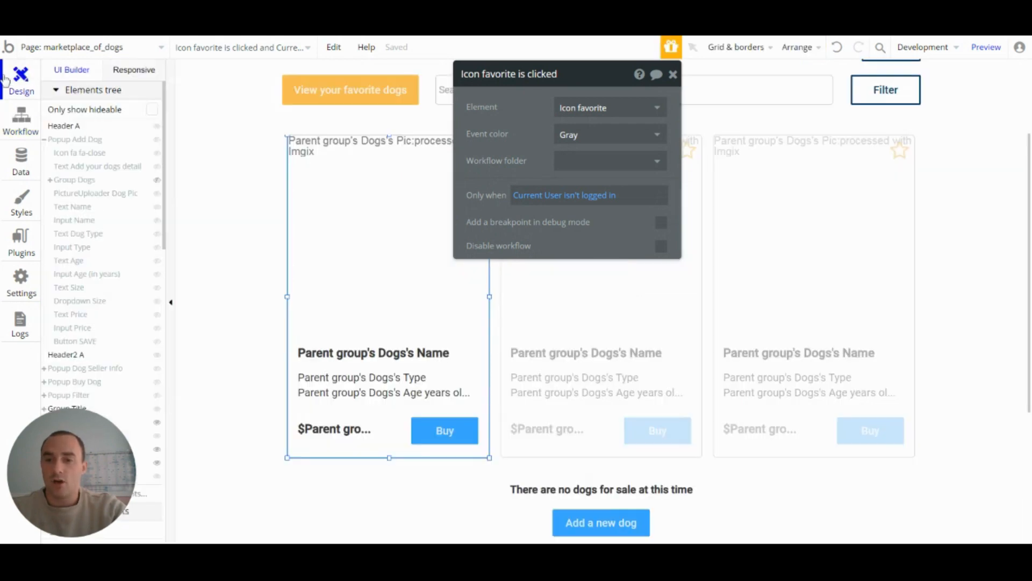
left_click(319, 165)
left_click_drag(597, 78, 882, 81)
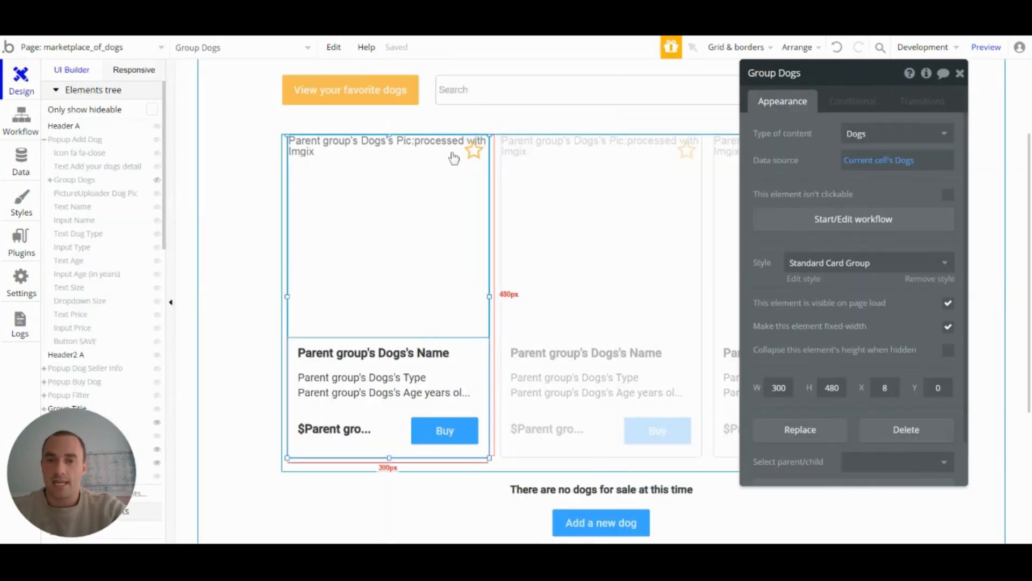
left_click(477, 152)
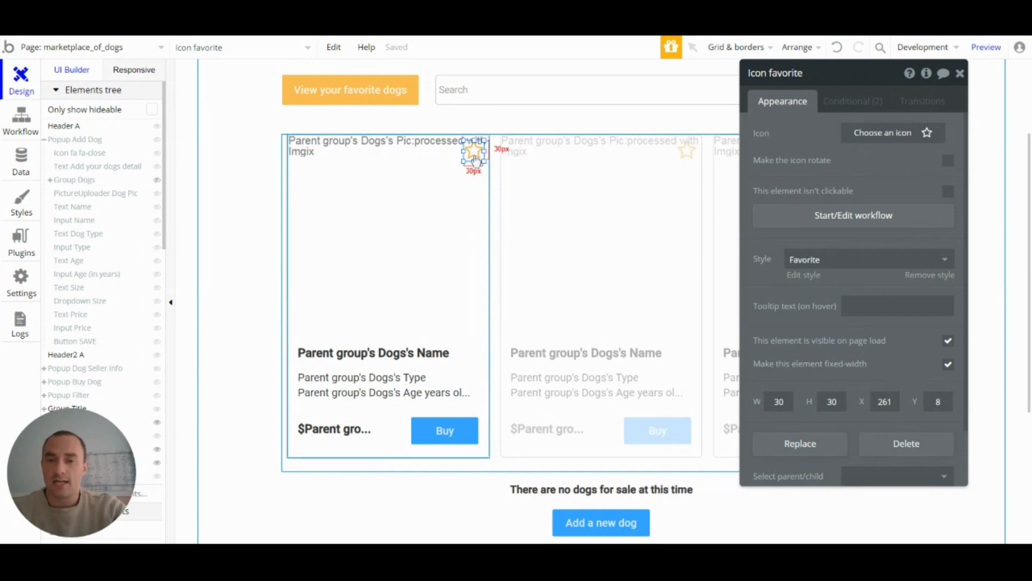
Step: Return to the logged-out Icon favorite event, inspect its Trigger Log in from Header2 A action, and close the properties
left_click(21, 118)
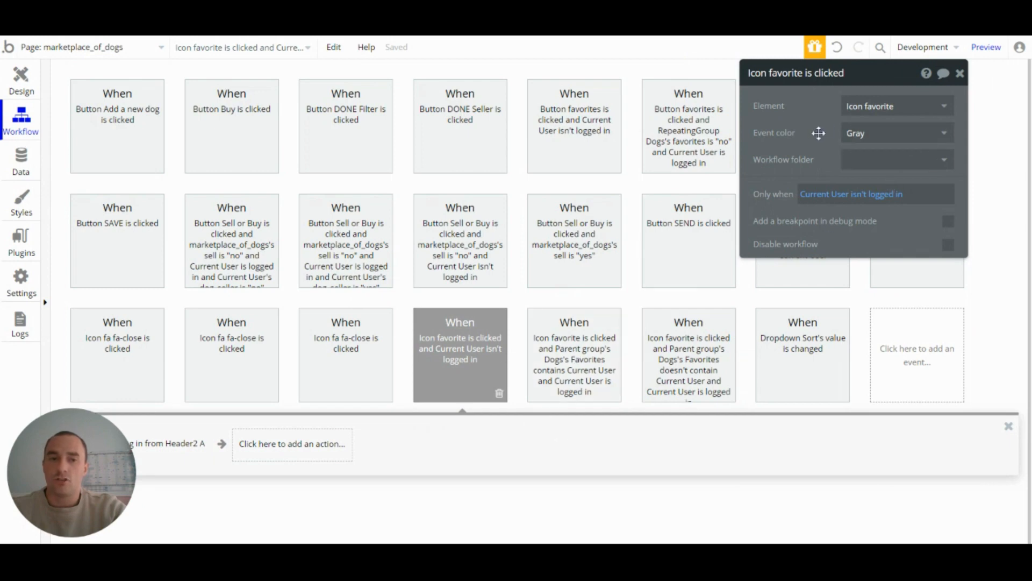
left_click_drag(817, 131, 774, 144)
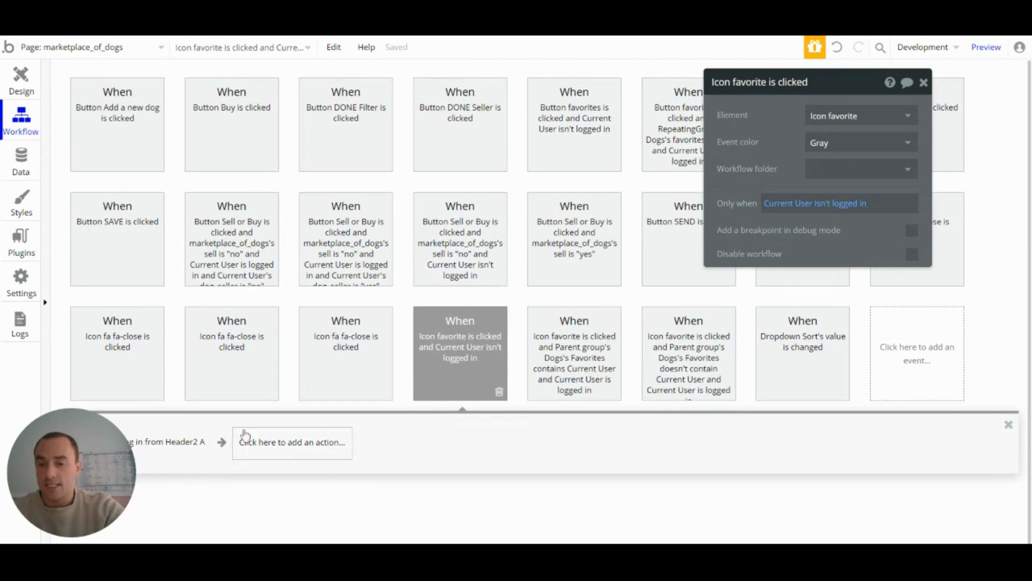
left_click(163, 447)
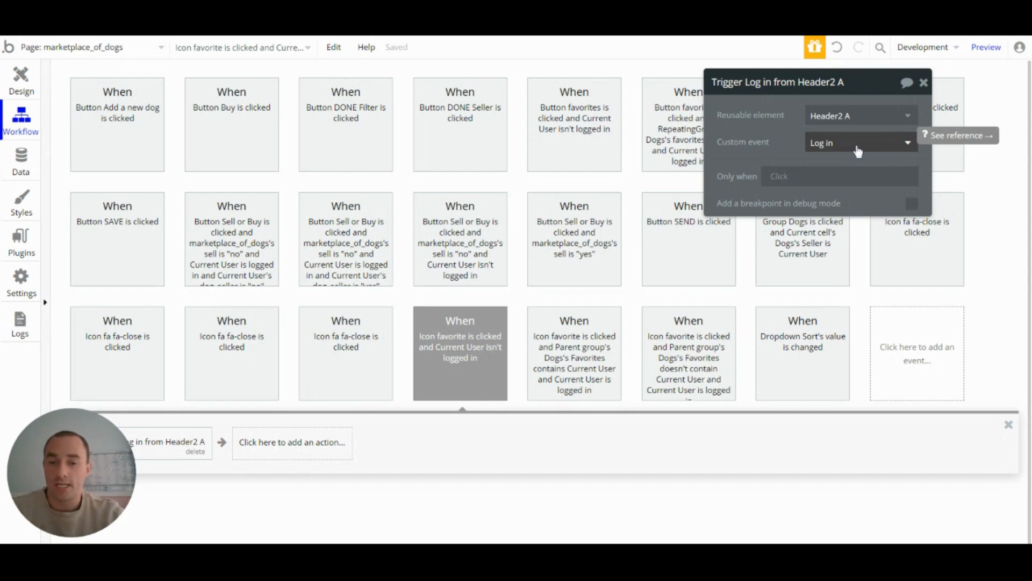
left_click(923, 84)
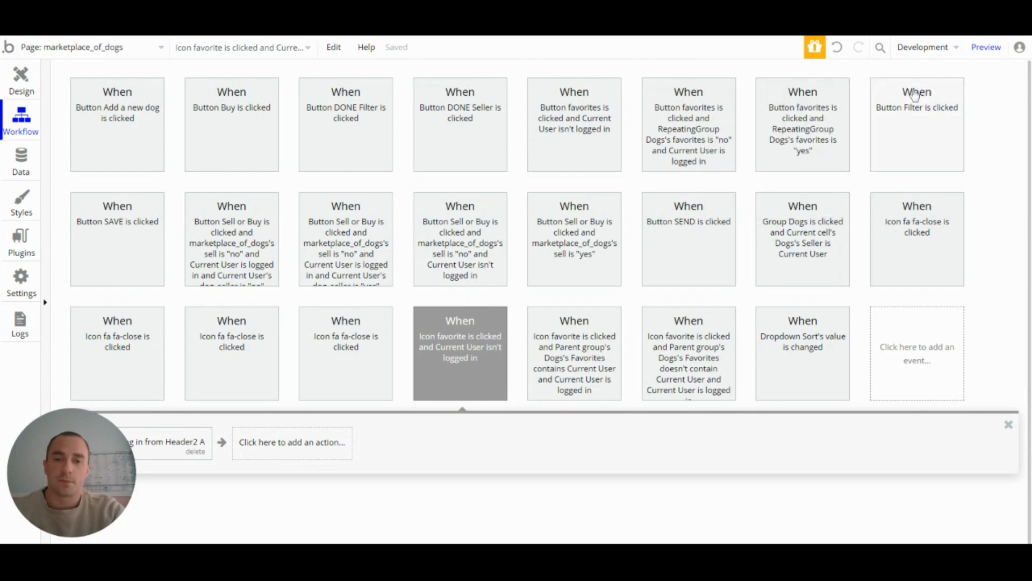
Step: Inspect the Make changes to Dogs action in both logged-in Icon favorite events, for Favorites that contain and don't contain the Current User
left_click(580, 366)
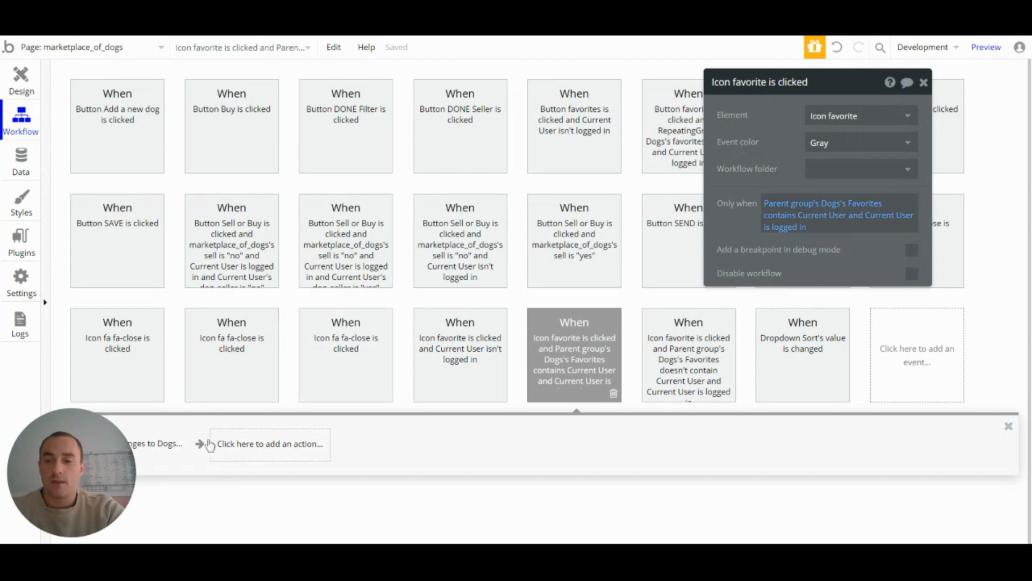
left_click(144, 450)
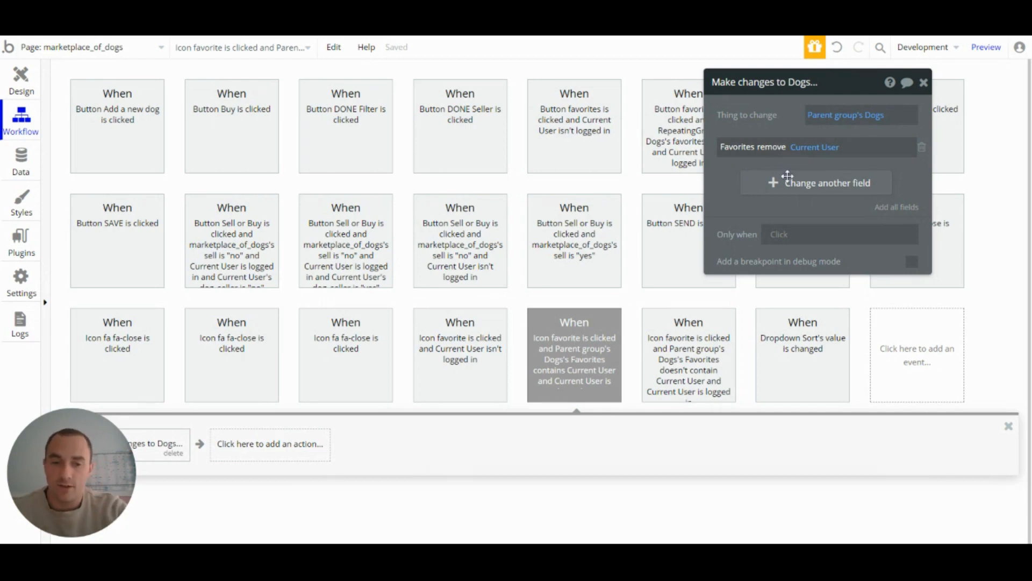
left_click(689, 346)
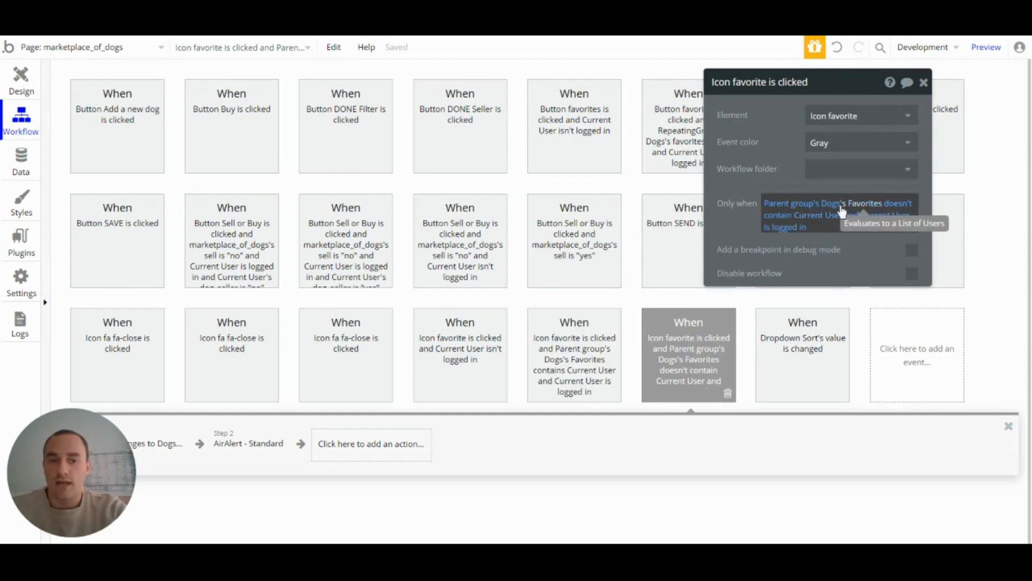
left_click(155, 447)
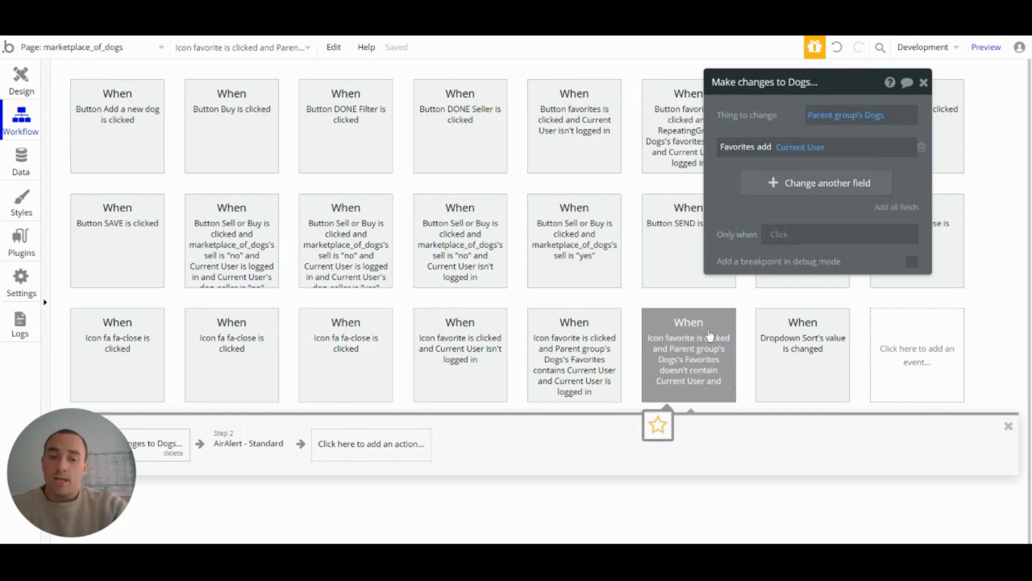
Step: Check the AirAlert - Standard settings in the Icon favorite event that adds a favorite, and close the properties
left_click(249, 442)
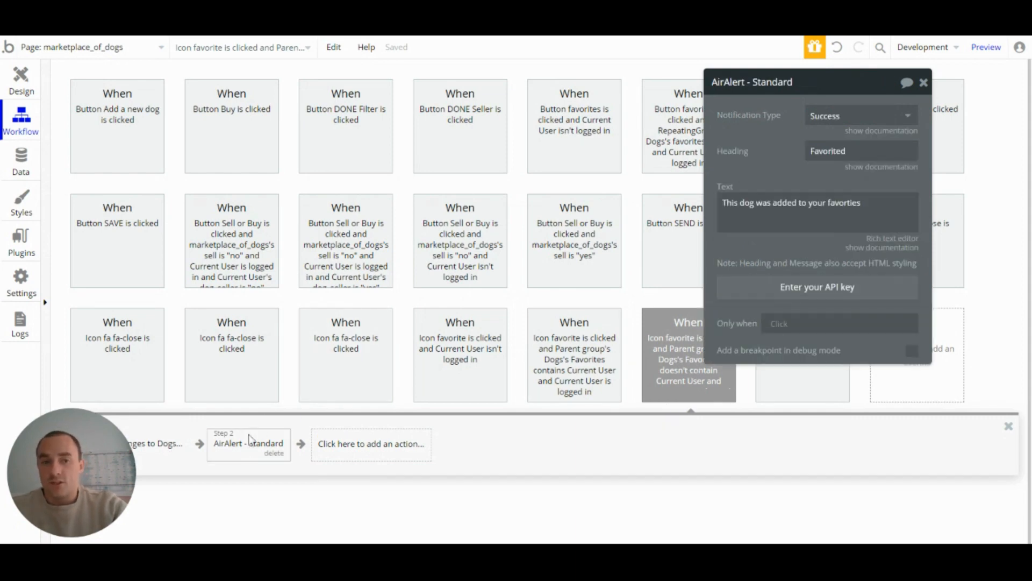
left_click_drag(783, 164, 481, 136)
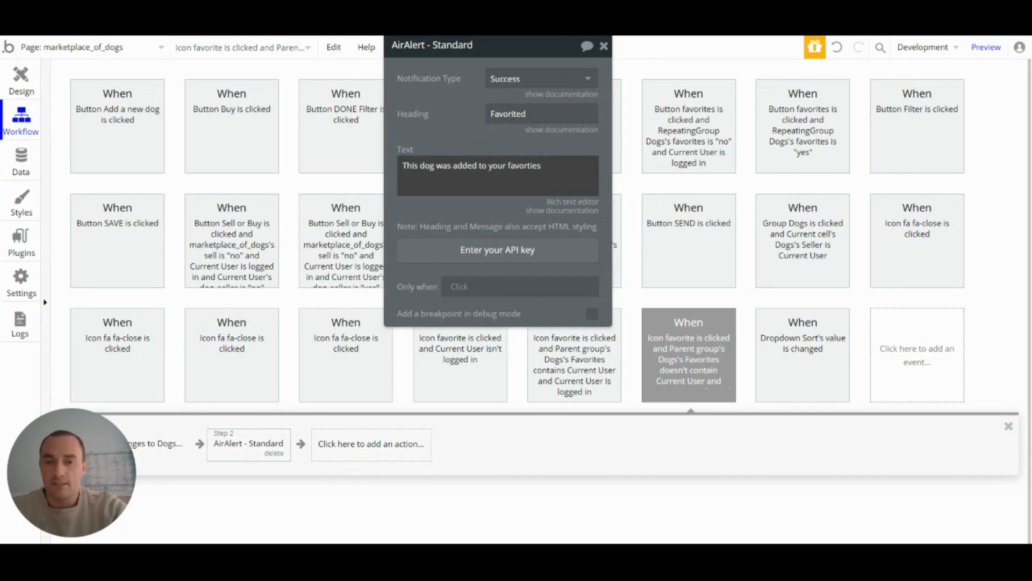
left_click_drag(490, 144, 421, 173)
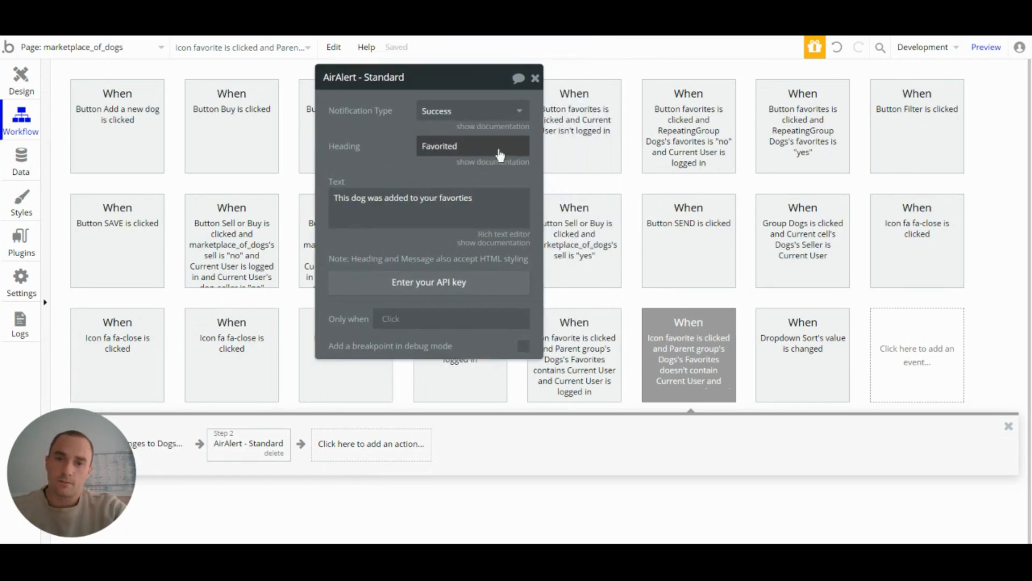
left_click(535, 78)
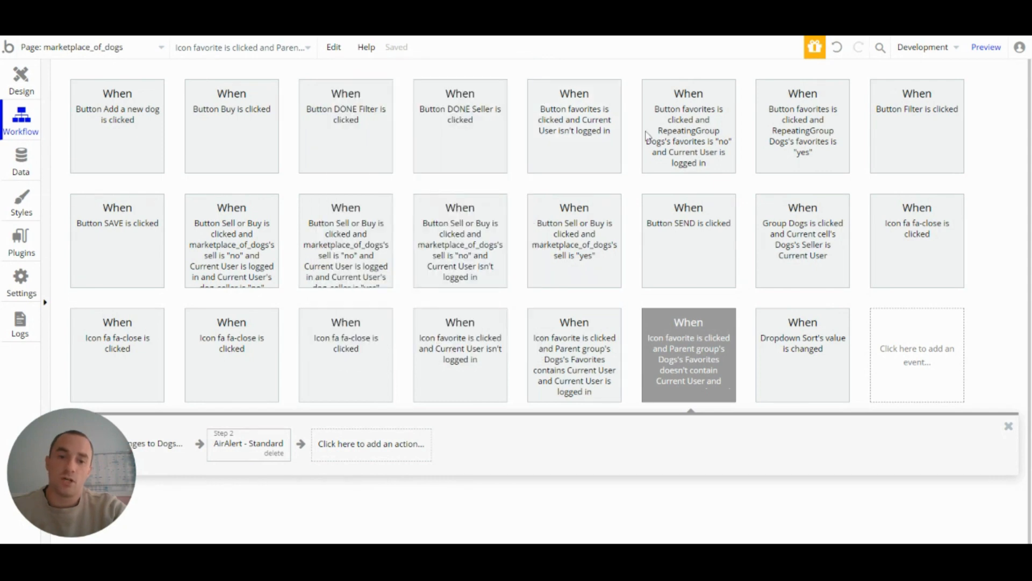
Step: Open the Dropdown Sort's value is changed event, switch to the page design, and close the Icon favorite and Button Buy properties
left_click(805, 356)
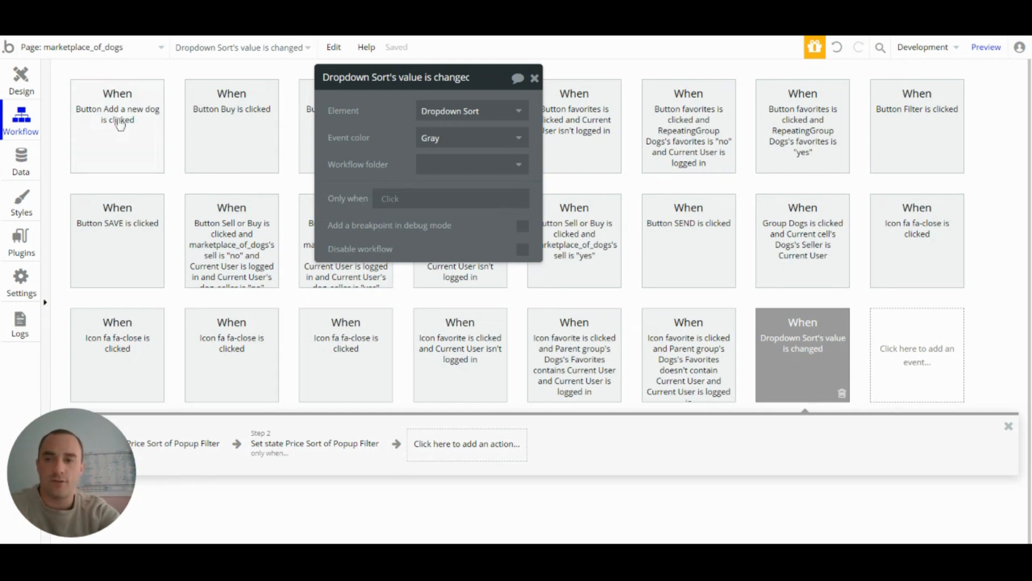
left_click(21, 81)
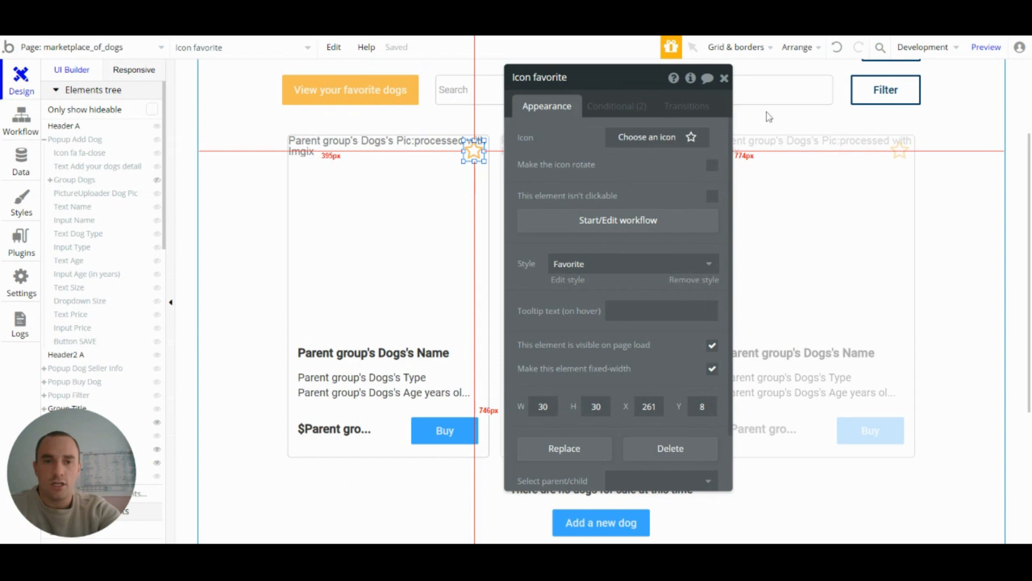
left_click(724, 78)
left_click(451, 433)
double_click(452, 433)
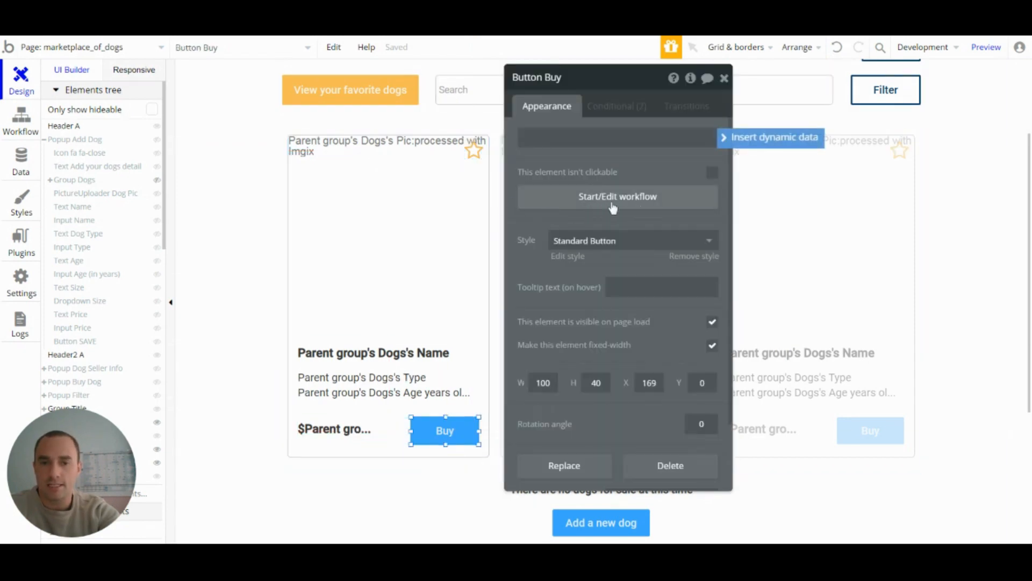
left_click(713, 109)
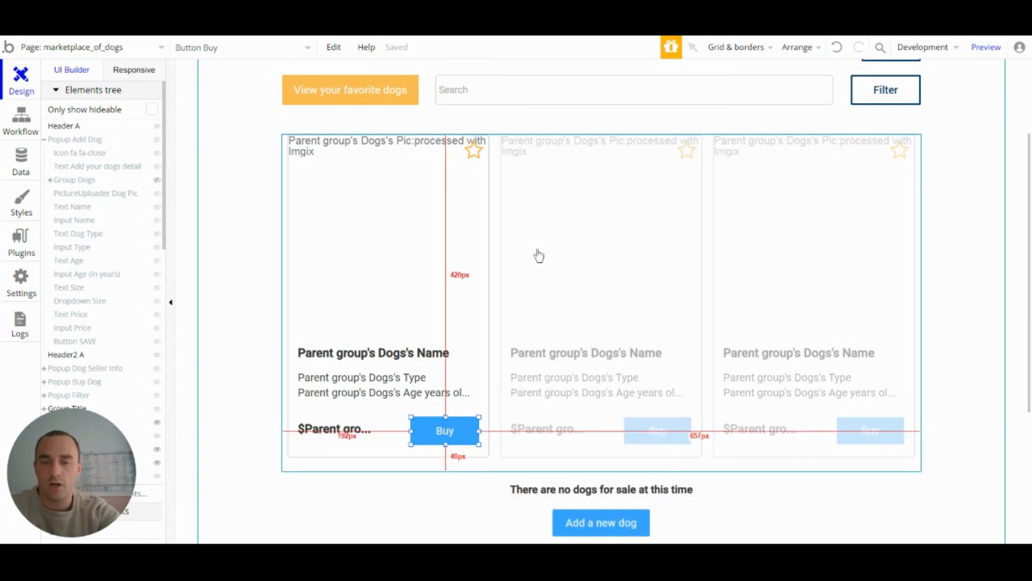
Step: Reveal Popup Filter in the page design and open the properties of its Sort by dropdown
scroll(540, 256, "up", 2)
scroll(145, 253, "down", 1)
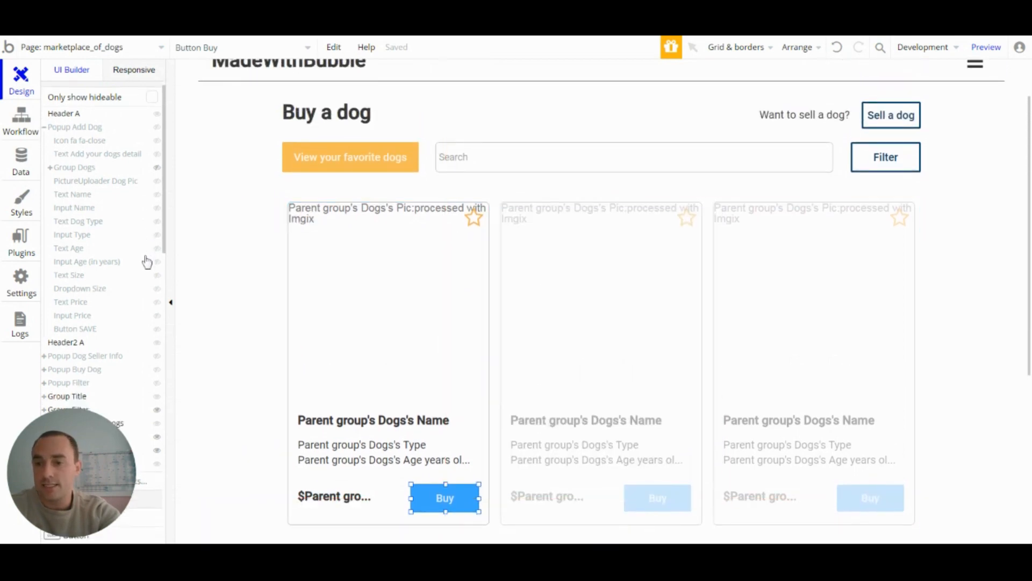
scroll(146, 263, "down", 2)
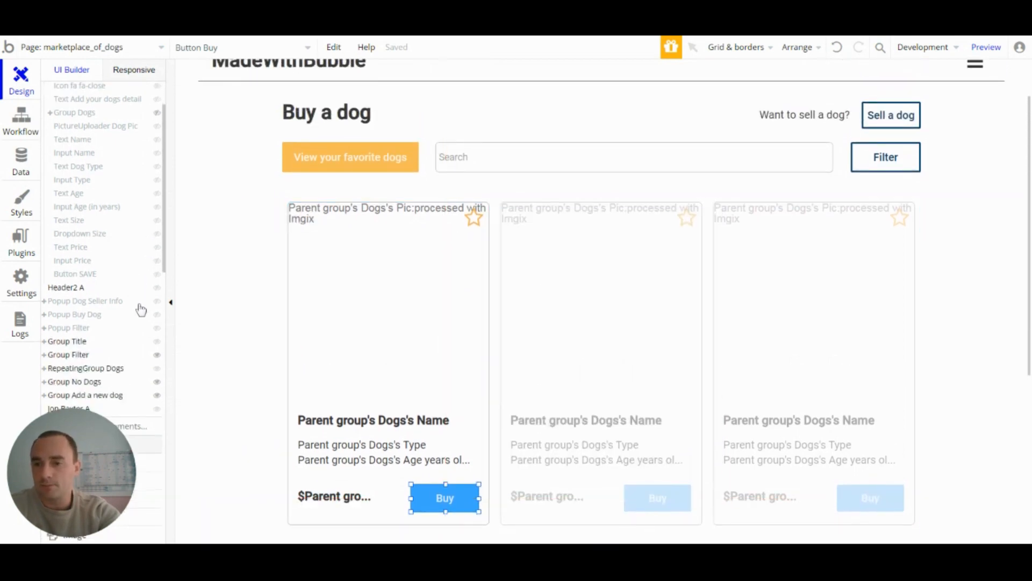
left_click(157, 328)
double_click(585, 148)
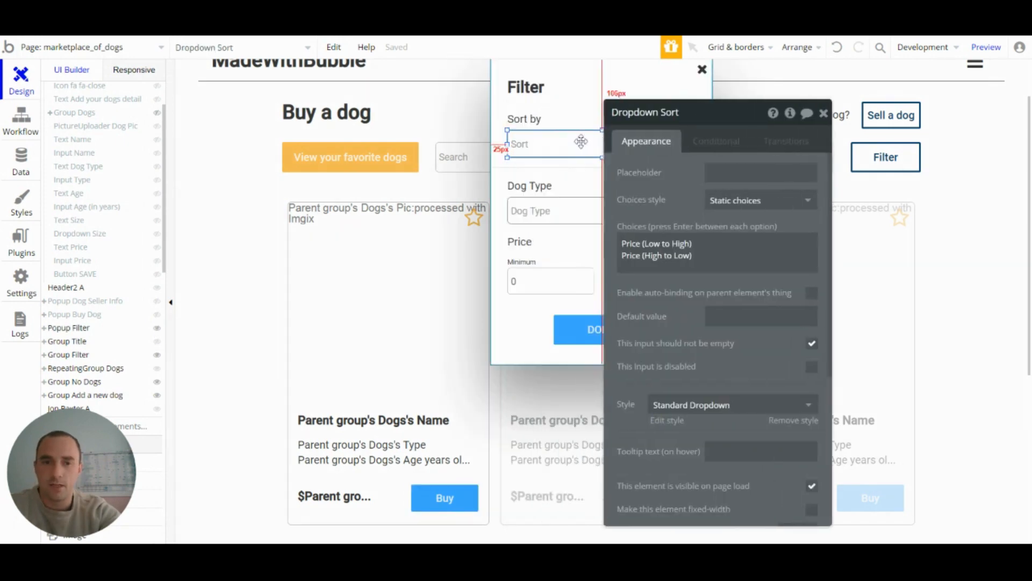
scroll(851, 319, "up", 5)
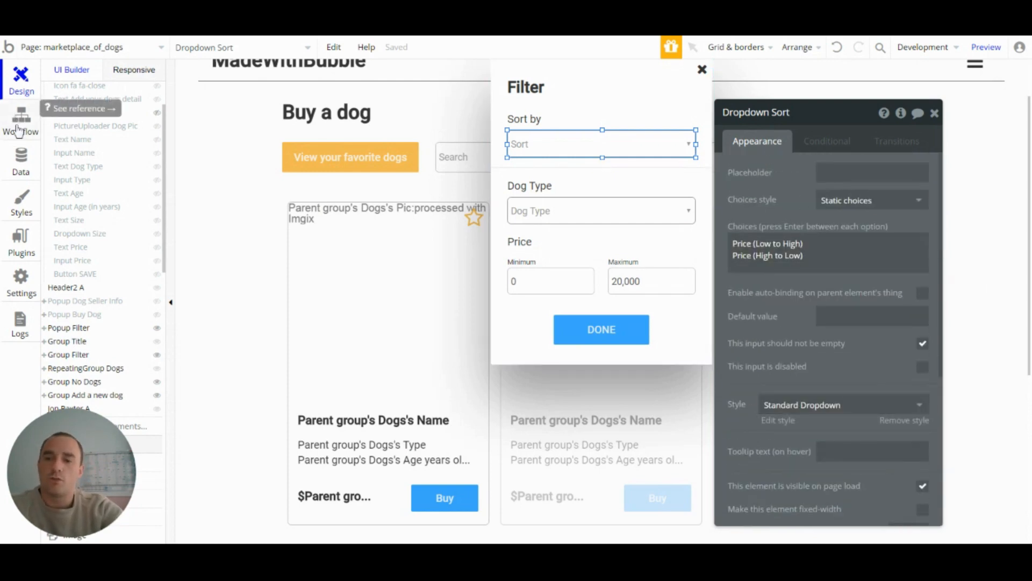
Step: Return to the workflows and browse the General and Elements event types available for a new event
left_click(19, 131)
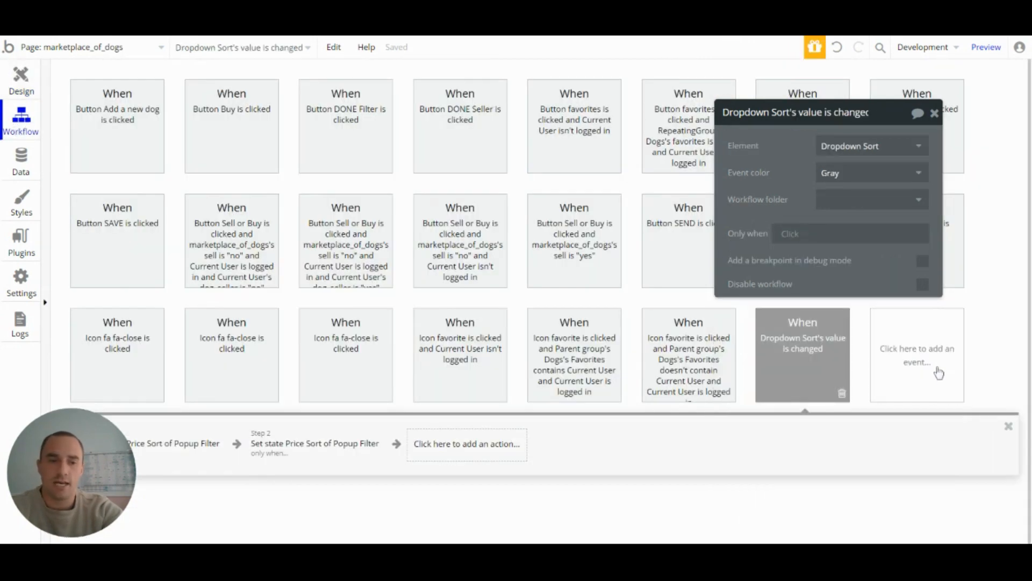
left_click(932, 361)
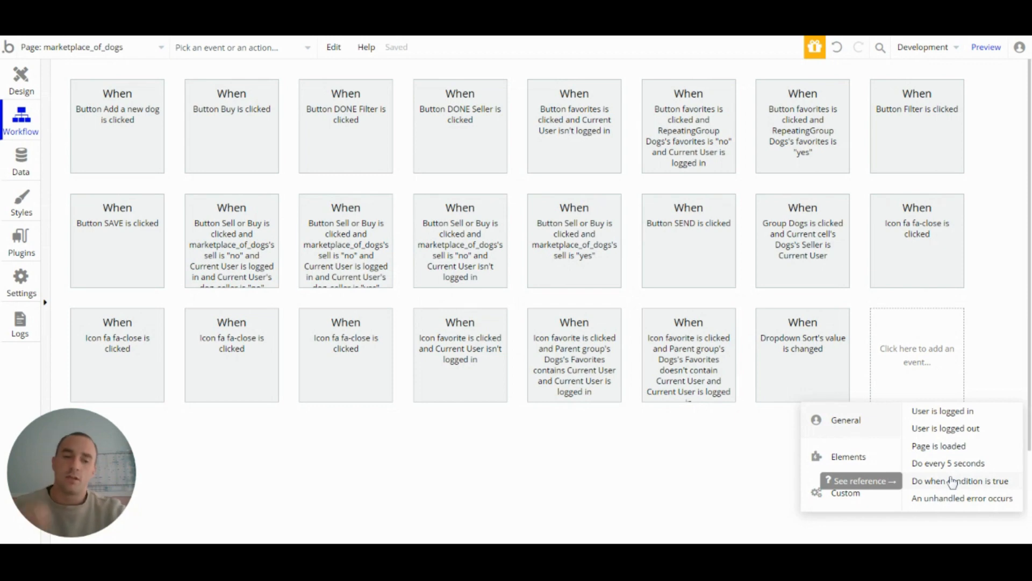
mouse_move(860, 472)
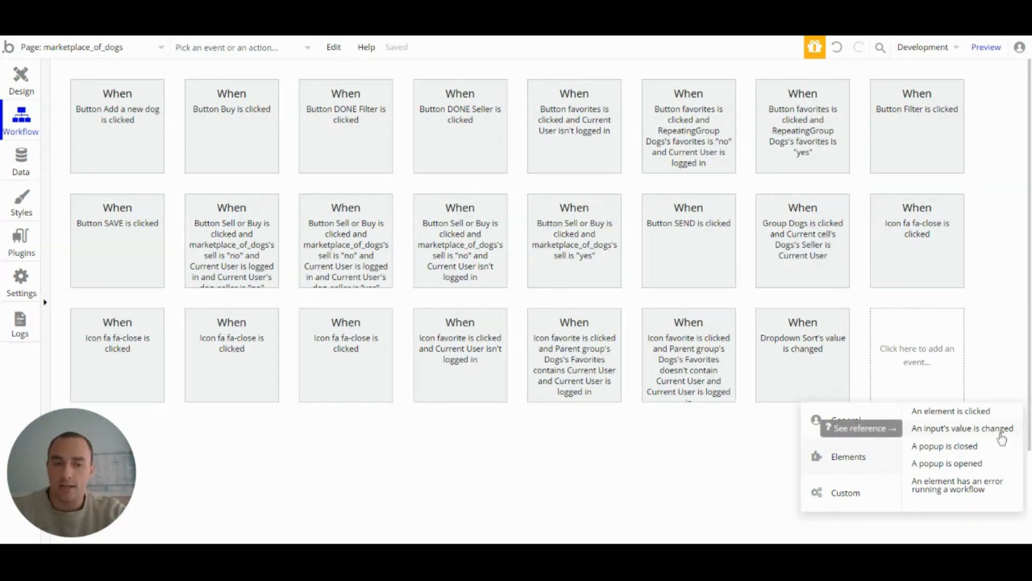
Step: Reopen the Dropdown Sort's value is changed event and inspect its two Set state Price Sort of Popup Filter actions
left_click(821, 365)
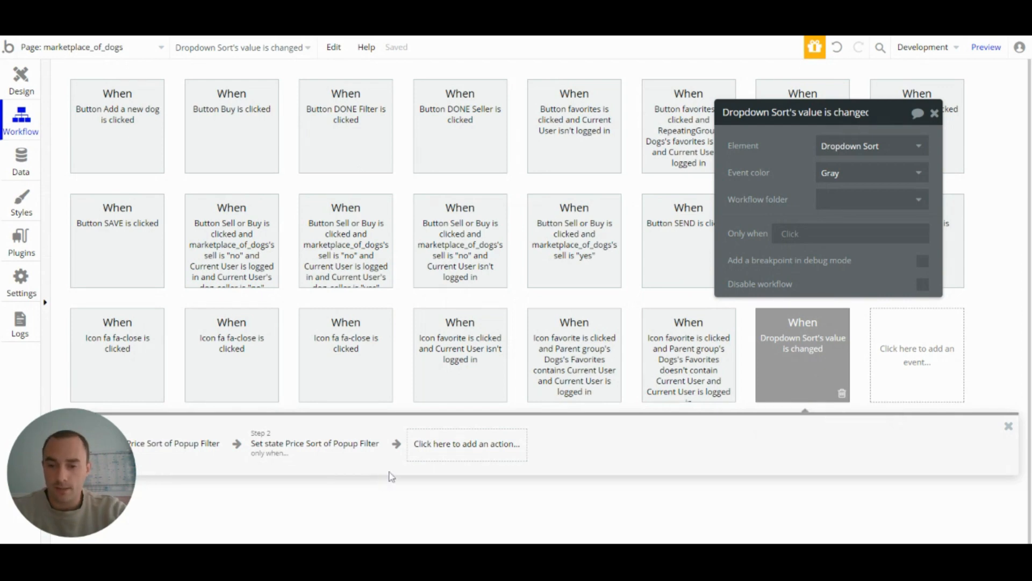
left_click(179, 454)
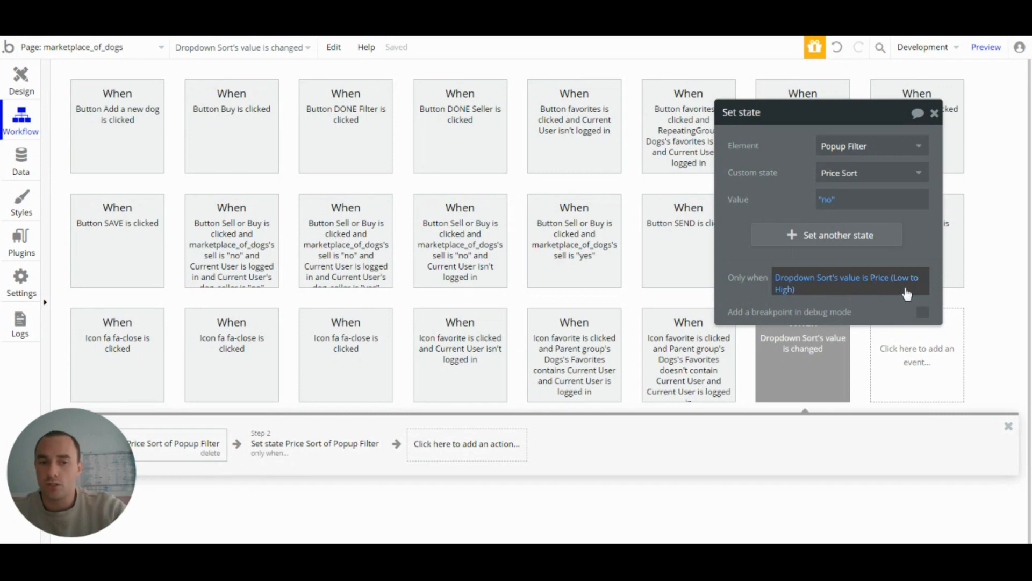
left_click(286, 453)
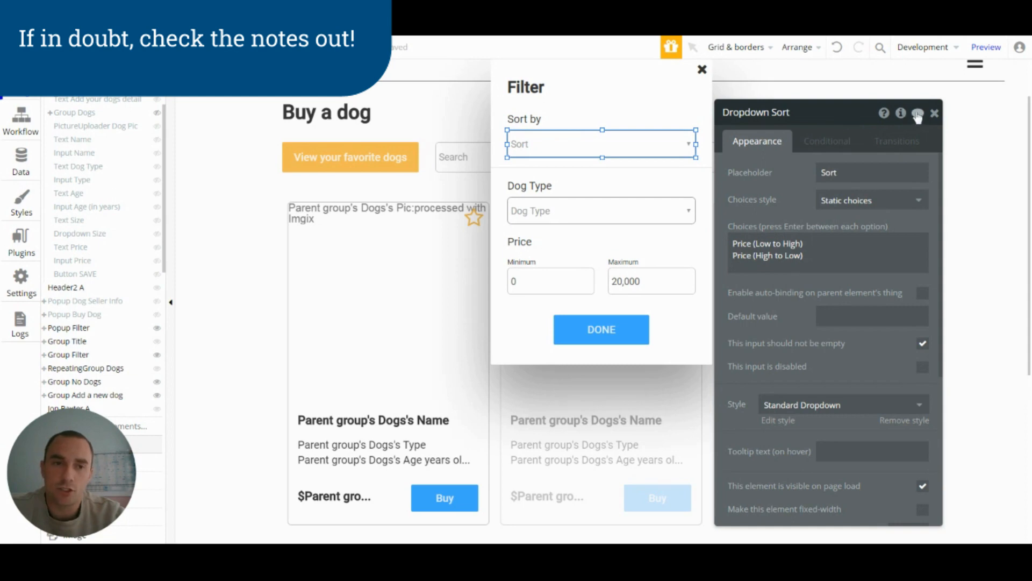
Step: Move the Dropdown Sort properties clear of the Filter popup and open the element's notes to read its sorting explanation
left_click_drag(861, 125, 411, 189)
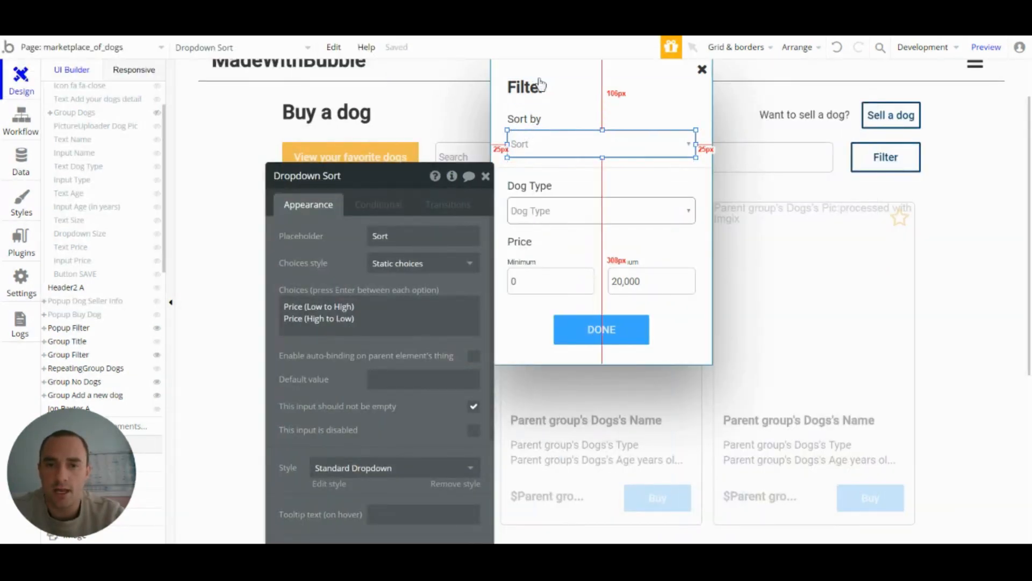
left_click(469, 176)
left_click_drag(829, 218, 770, 136)
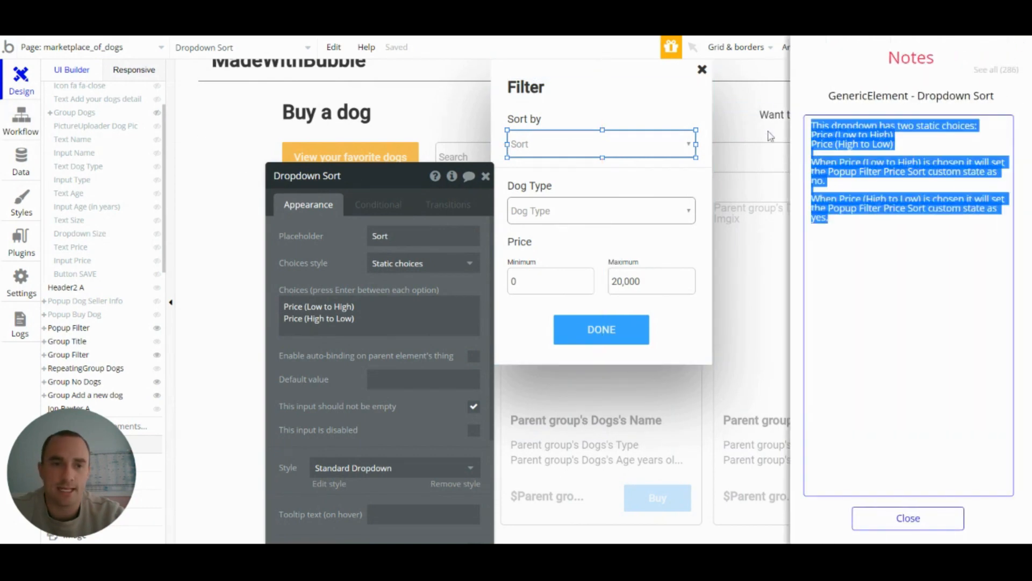
left_click(828, 218)
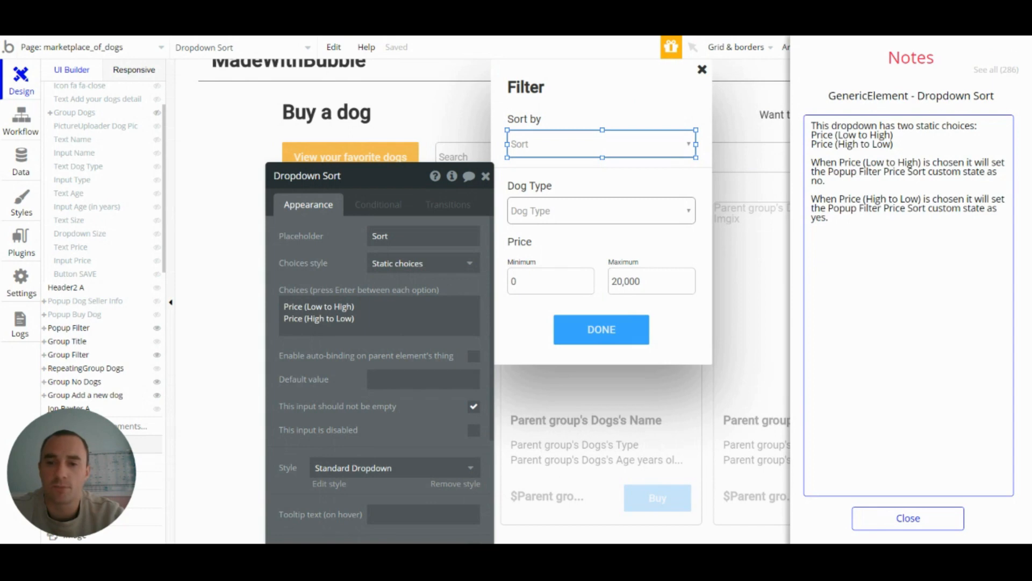